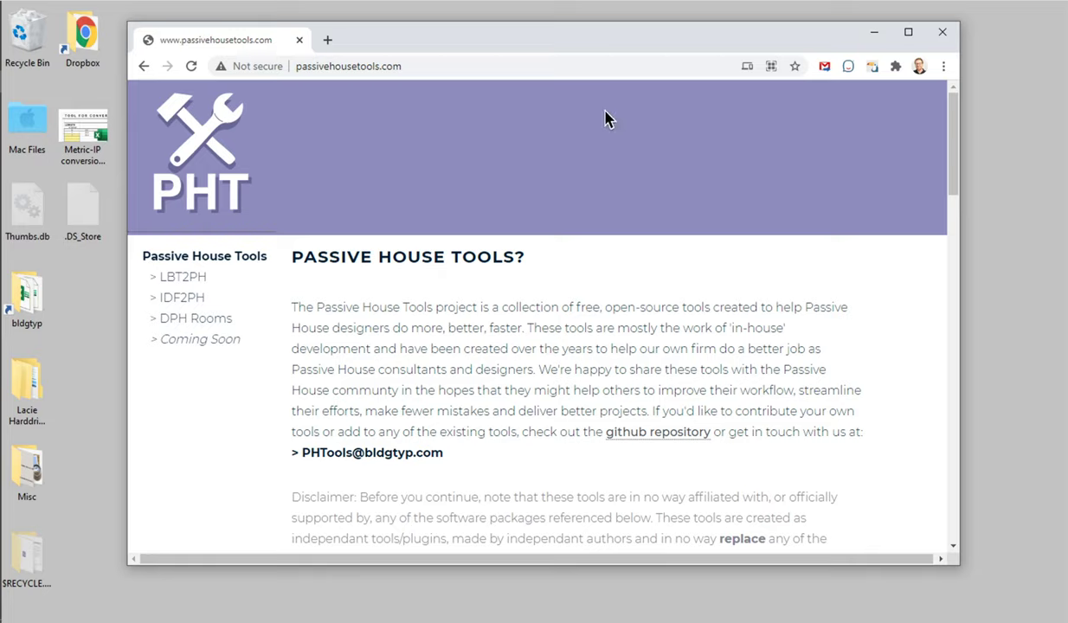
View the project's GitHub repository from the Passive House Tools home page and close it again.
{"action": "left_click", "coordinate": [422, 65]}
{"action": "left_click", "coordinate": [446, 67]}
{"action": "double_click", "coordinate": [446, 67]}
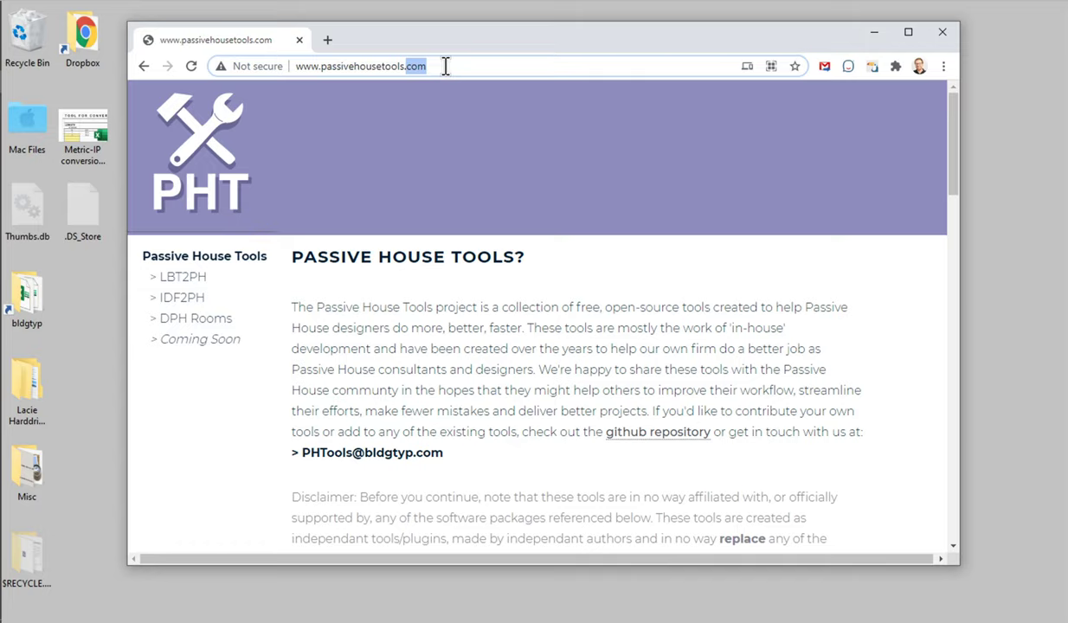
{"action": "left_click", "coordinate": [445, 67]}
{"action": "left_click", "coordinate": [645, 435]}
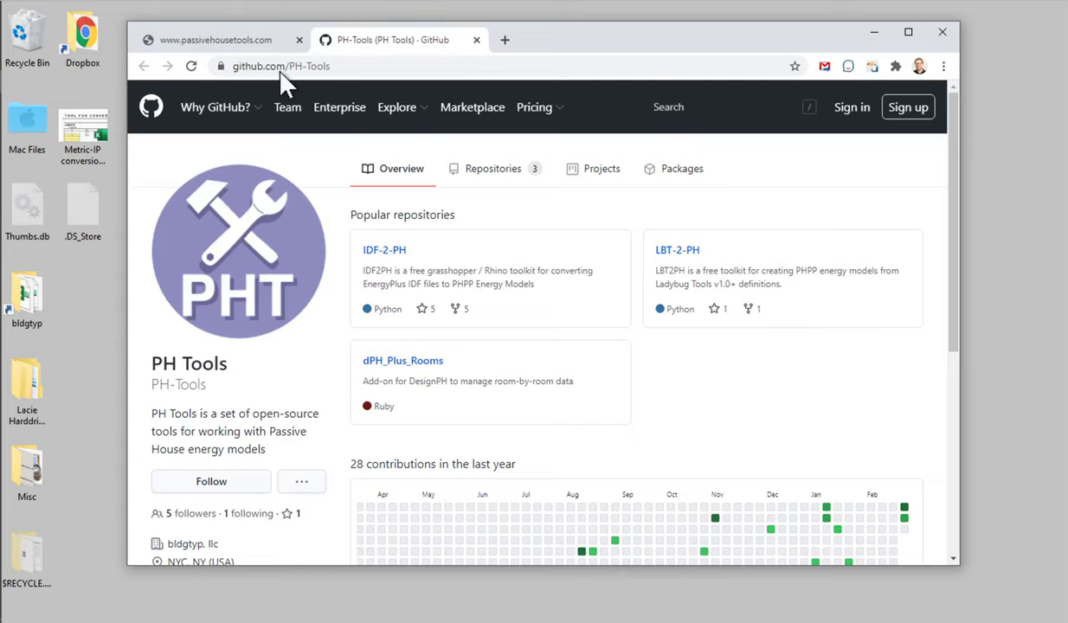
{"action": "left_click", "coordinate": [259, 50]}
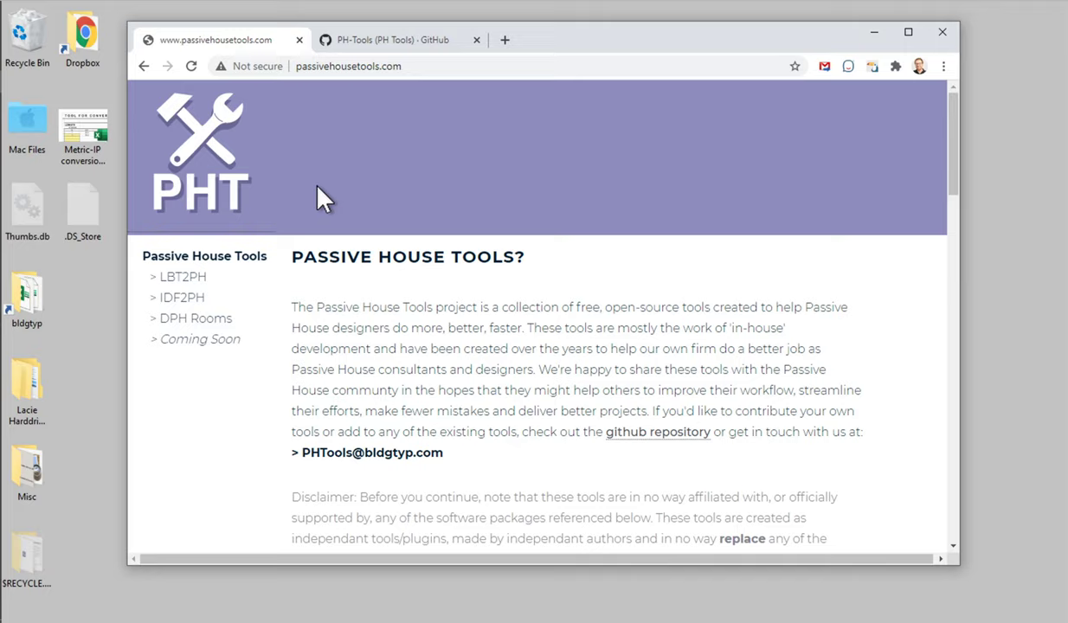
{"action": "left_click", "coordinate": [476, 40]}
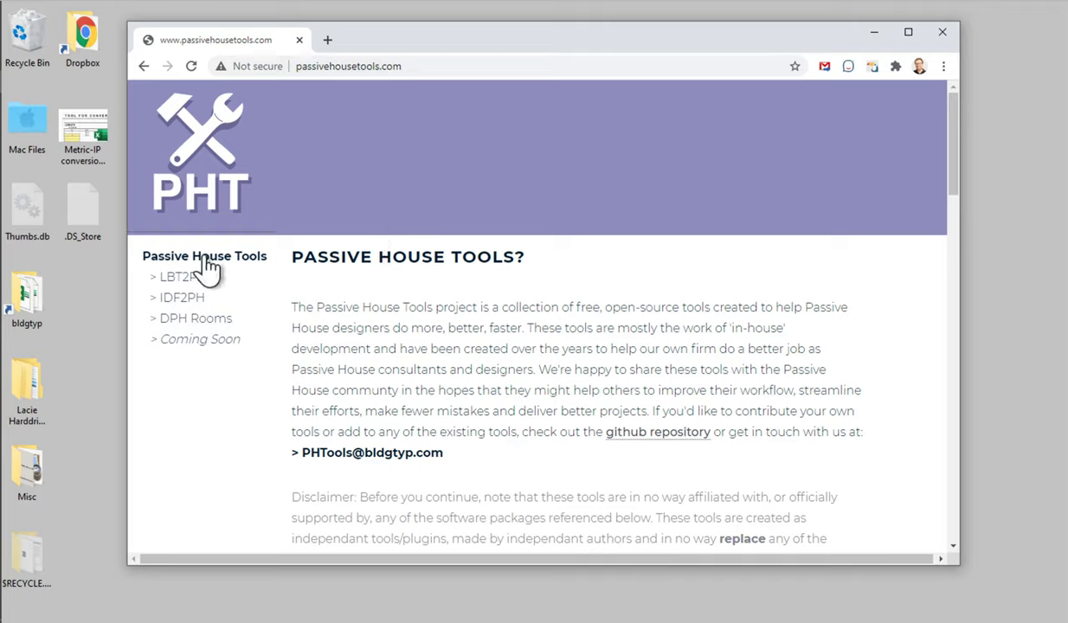
Open the LBT2PH page and view the introductory YouTube playlist in its Learn More section.
{"action": "left_click", "coordinate": [181, 277]}
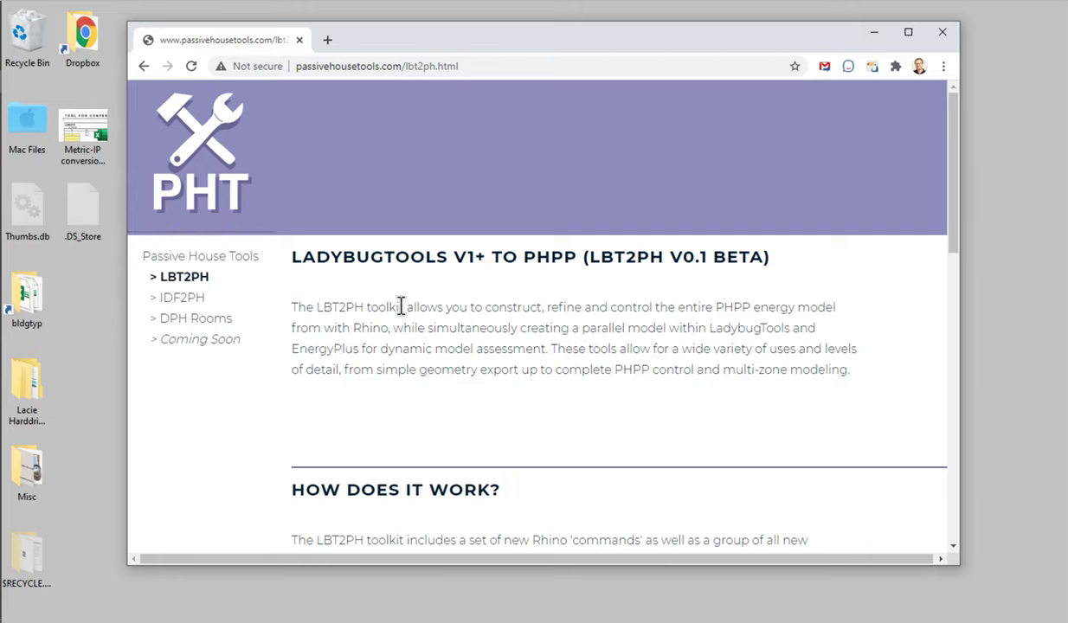
{"action": "scroll", "coordinate": [541, 407], "scroll_direction": "down", "scroll_amount": 7}
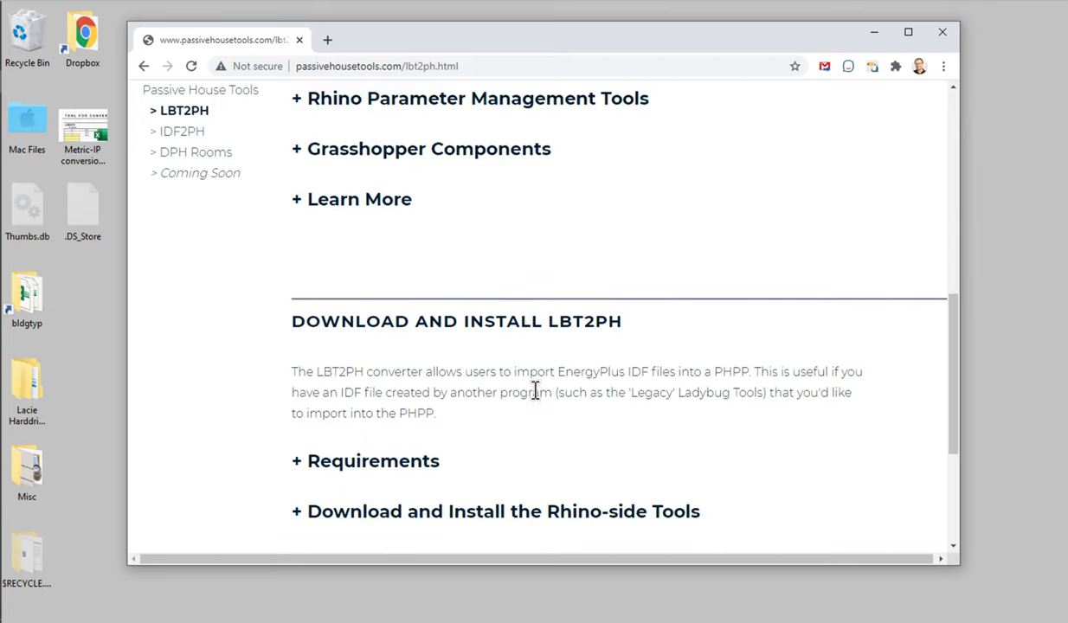
{"action": "scroll", "coordinate": [424, 338], "scroll_direction": "up", "scroll_amount": 1}
{"action": "left_click", "coordinate": [402, 276]}
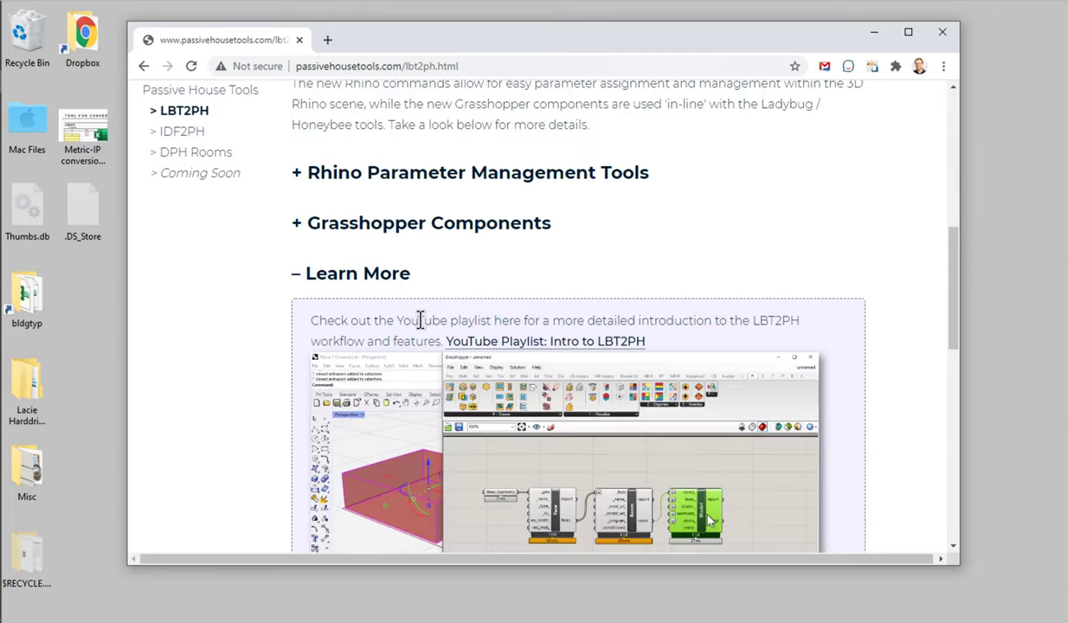
{"action": "scroll", "coordinate": [420, 316], "scroll_direction": "down", "scroll_amount": 1}
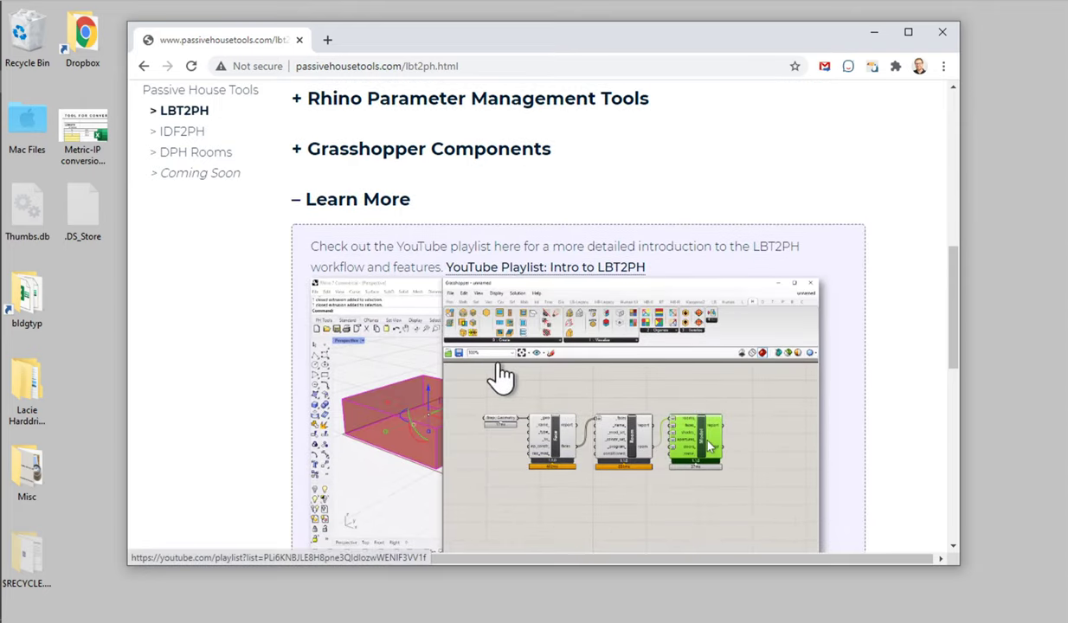
{"action": "scroll", "coordinate": [502, 375], "scroll_direction": "down", "scroll_amount": 1}
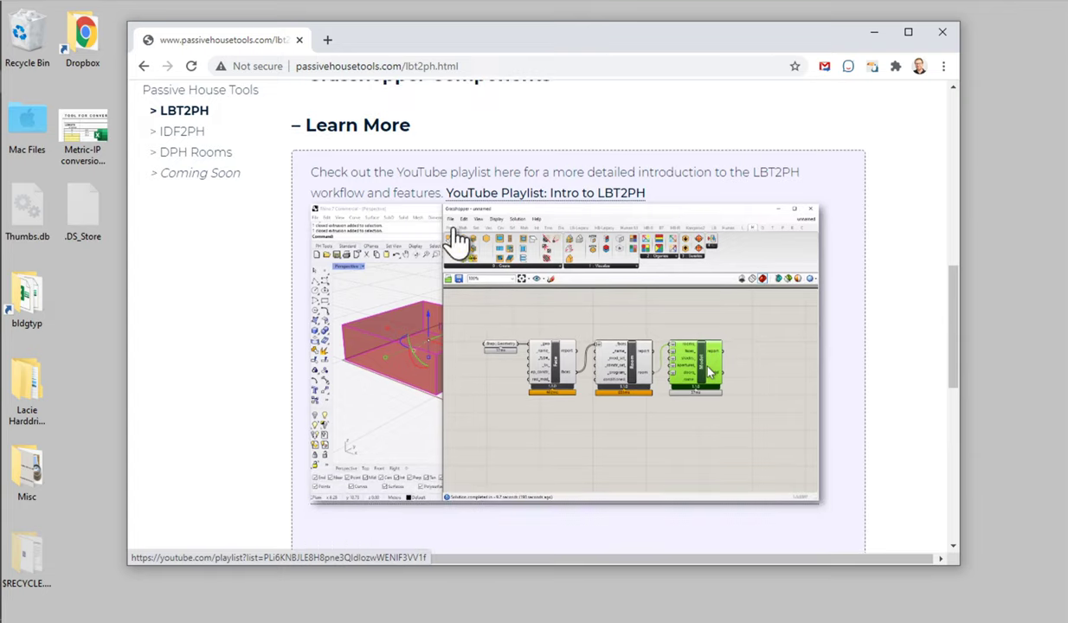
{"action": "left_click", "coordinate": [381, 138]}
Expand and read the Requirements list in the Download and Install LBT2PH section.
{"action": "scroll", "coordinate": [374, 164], "scroll_direction": "down", "scroll_amount": 2}
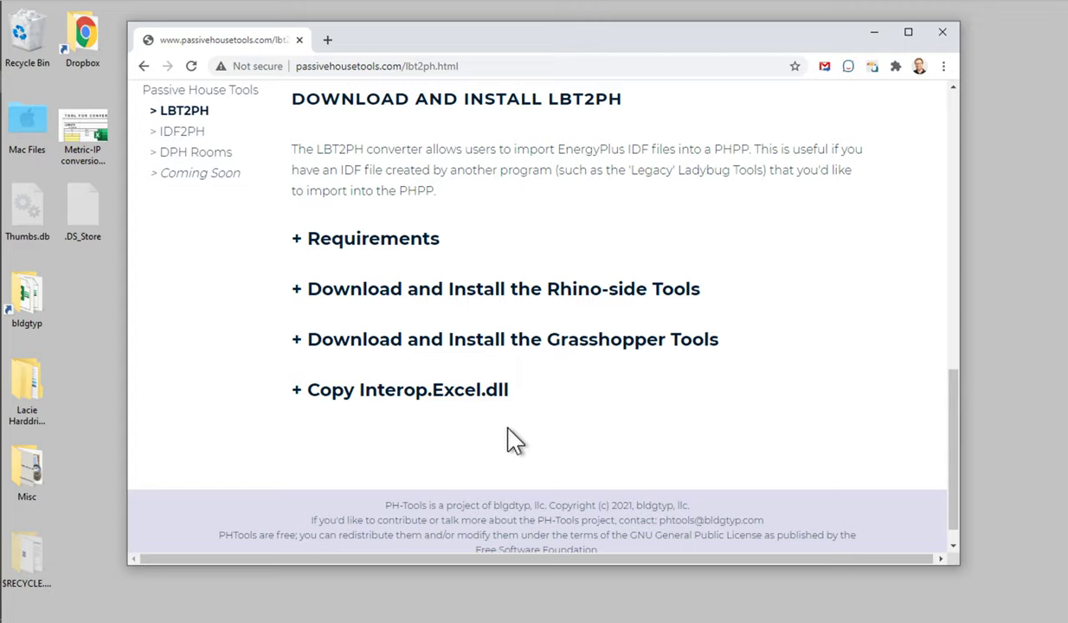
{"action": "left_click", "coordinate": [430, 257]}
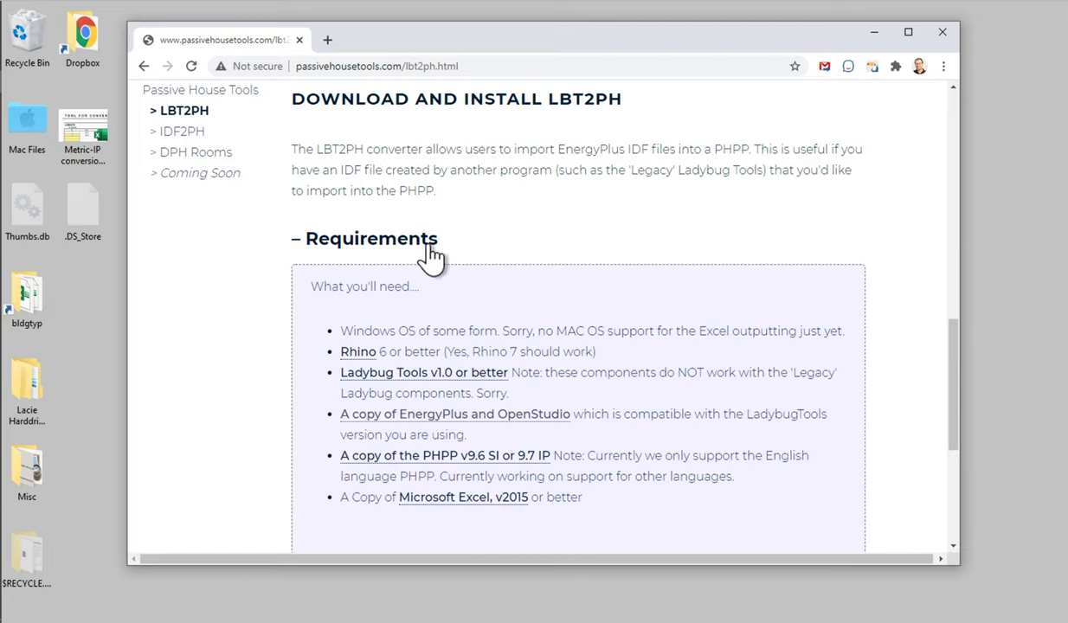
{"action": "scroll", "coordinate": [448, 277], "scroll_direction": "down", "scroll_amount": 1}
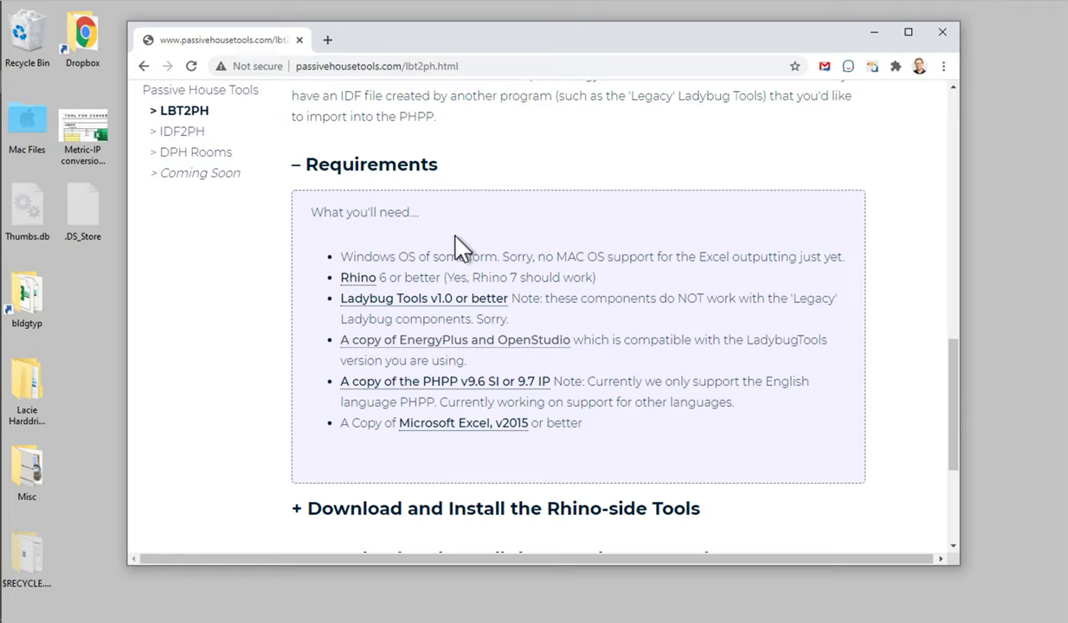
Check the OpenStudio version listed for Ladybug Tools 1.1.0 in the linked compatibility matrix and return to the LBT2PH page.
{"action": "left_click", "coordinate": [504, 351]}
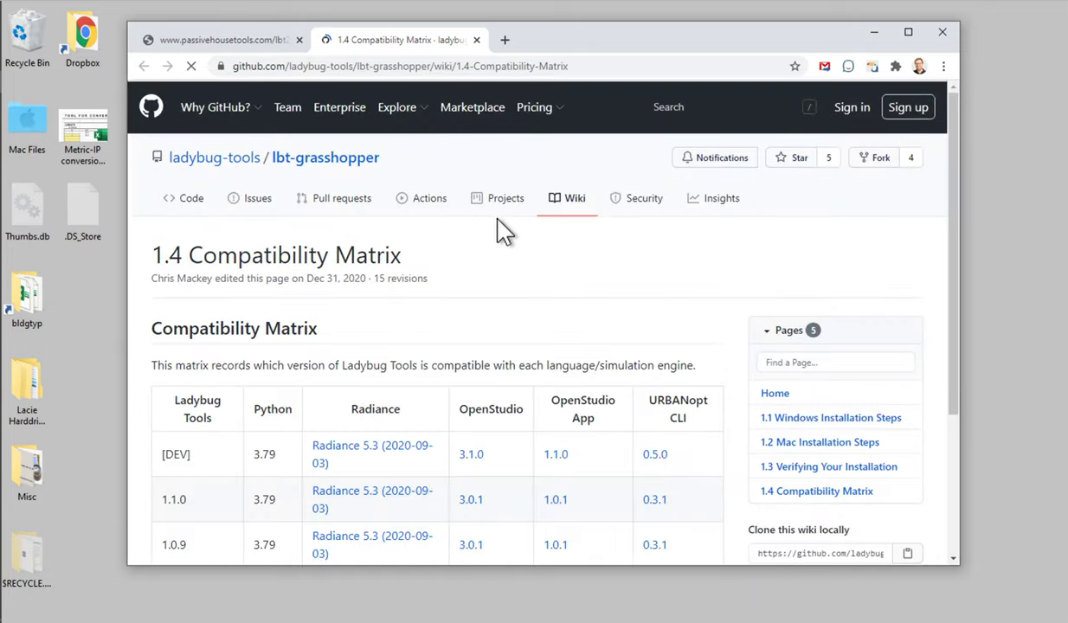
{"action": "scroll", "coordinate": [502, 208], "scroll_direction": "down", "scroll_amount": 3}
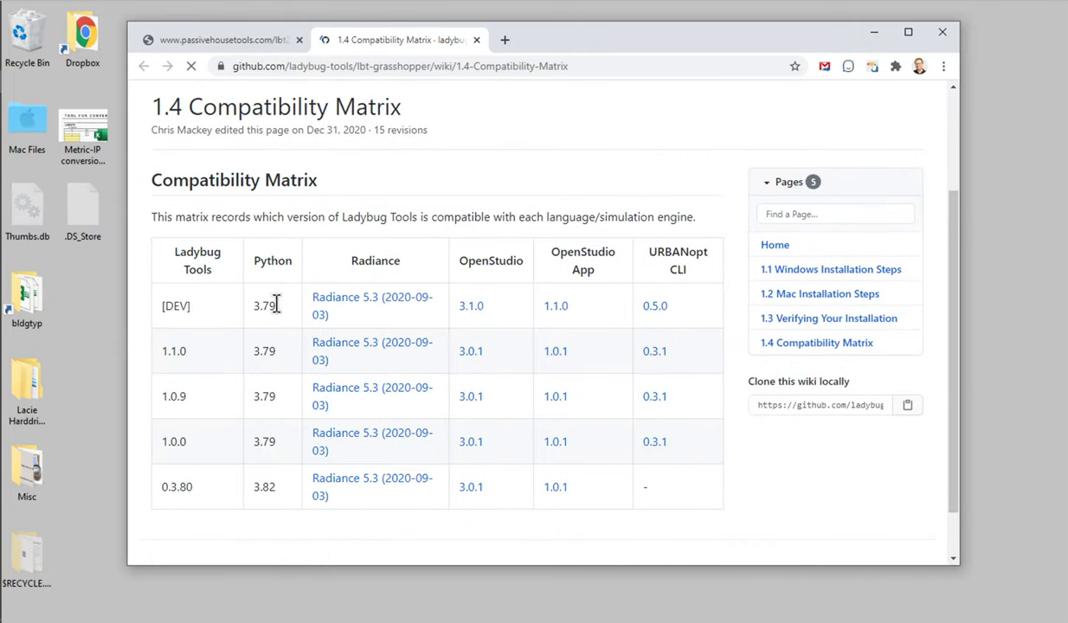
{"action": "double_click", "coordinate": [162, 351]}
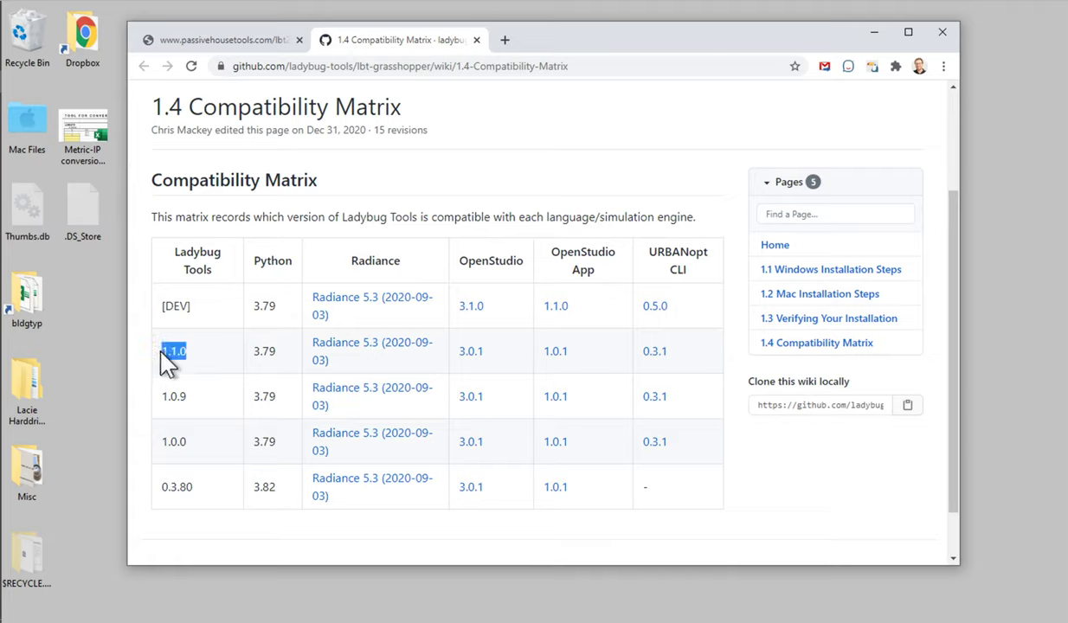
{"action": "key", "text": "ctrl"}
{"action": "key", "text": "ctrl"}
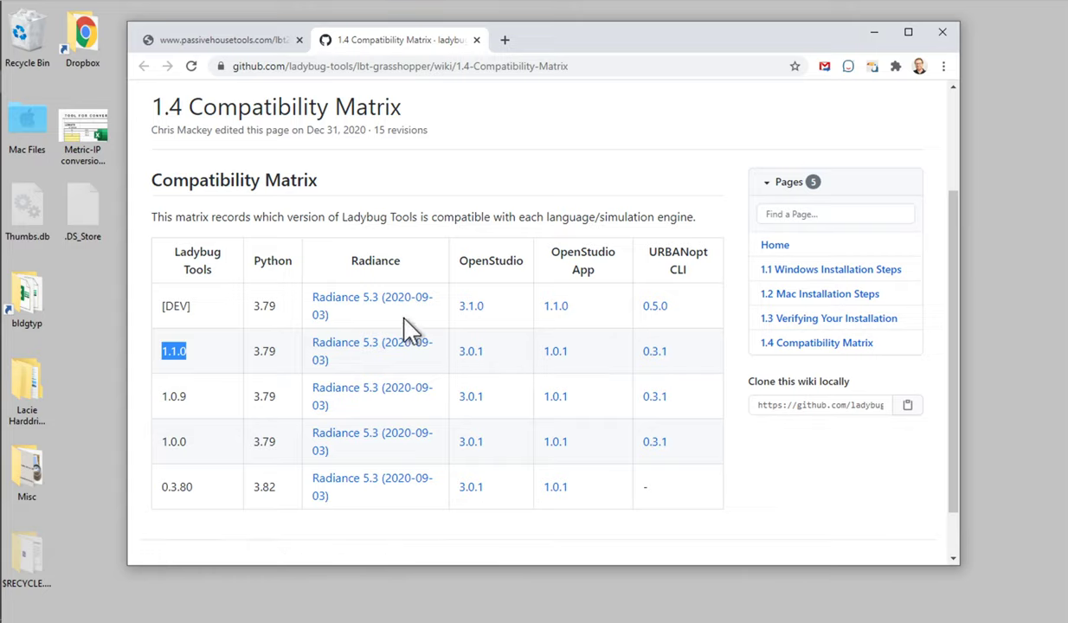
{"action": "left_click", "coordinate": [232, 41]}
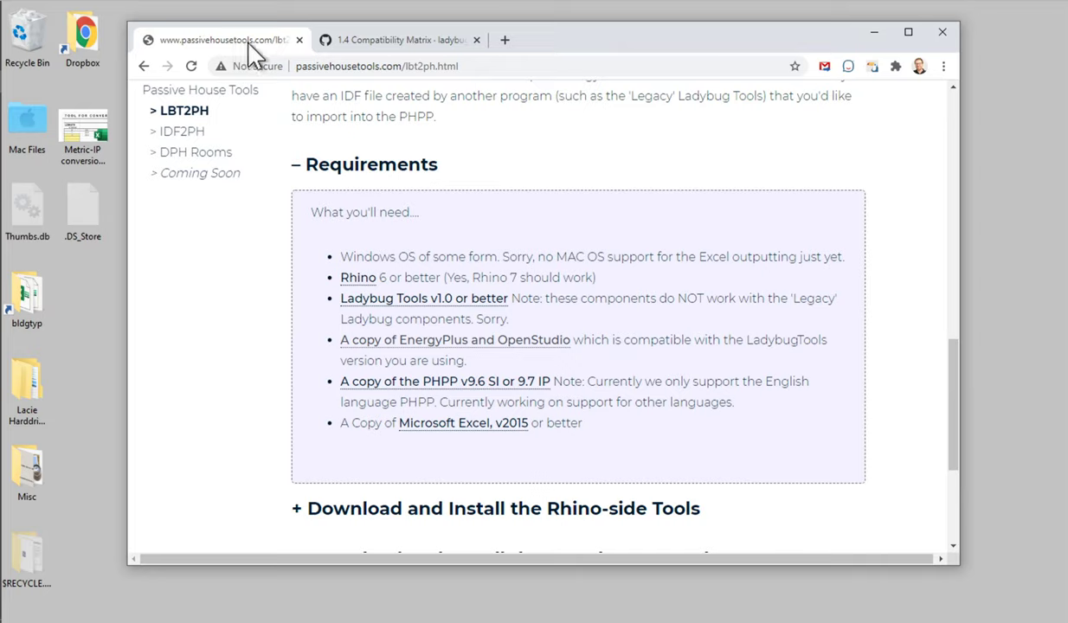
Collapse the Requirements list and download the Rhino v7 Tools from the Rhino-side Tools section.
{"action": "left_click", "coordinate": [365, 166]}
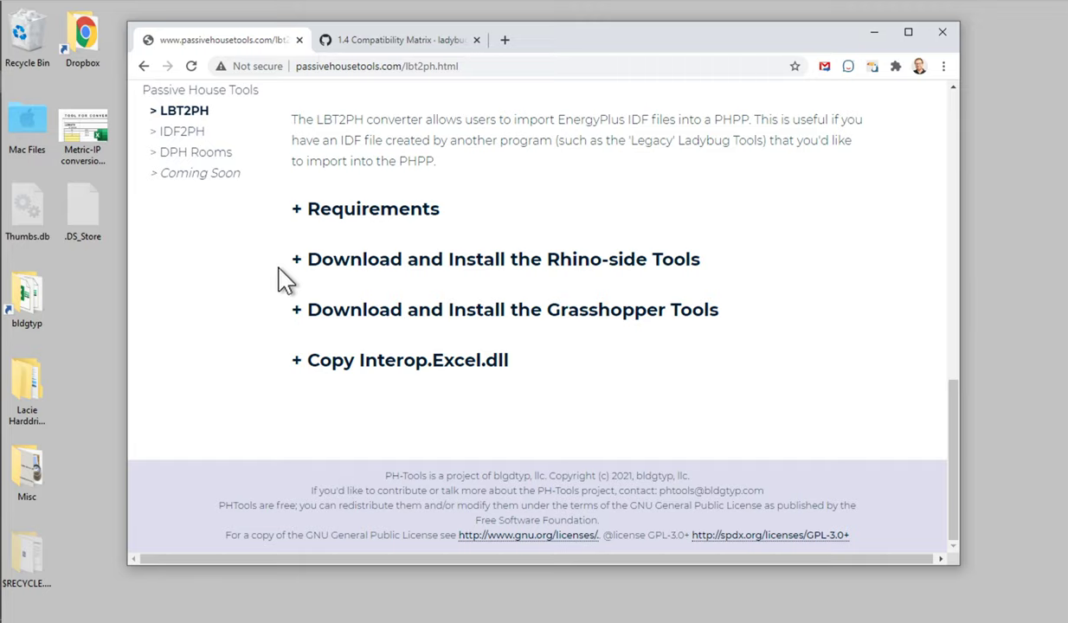
{"action": "left_click", "coordinate": [360, 258]}
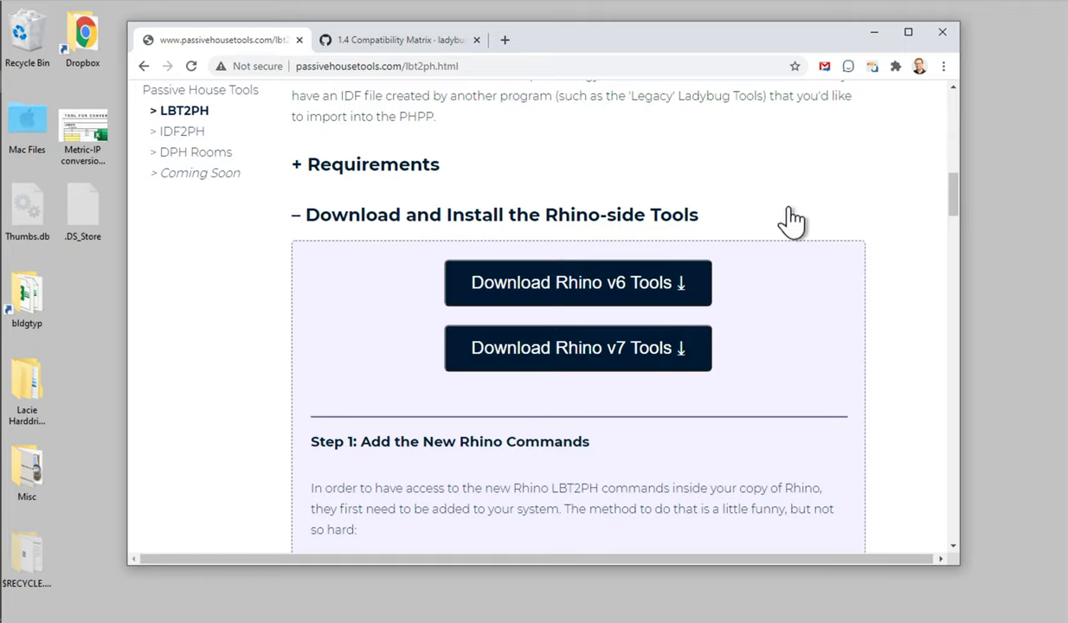
{"action": "scroll", "coordinate": [753, 337], "scroll_direction": "down", "scroll_amount": 2}
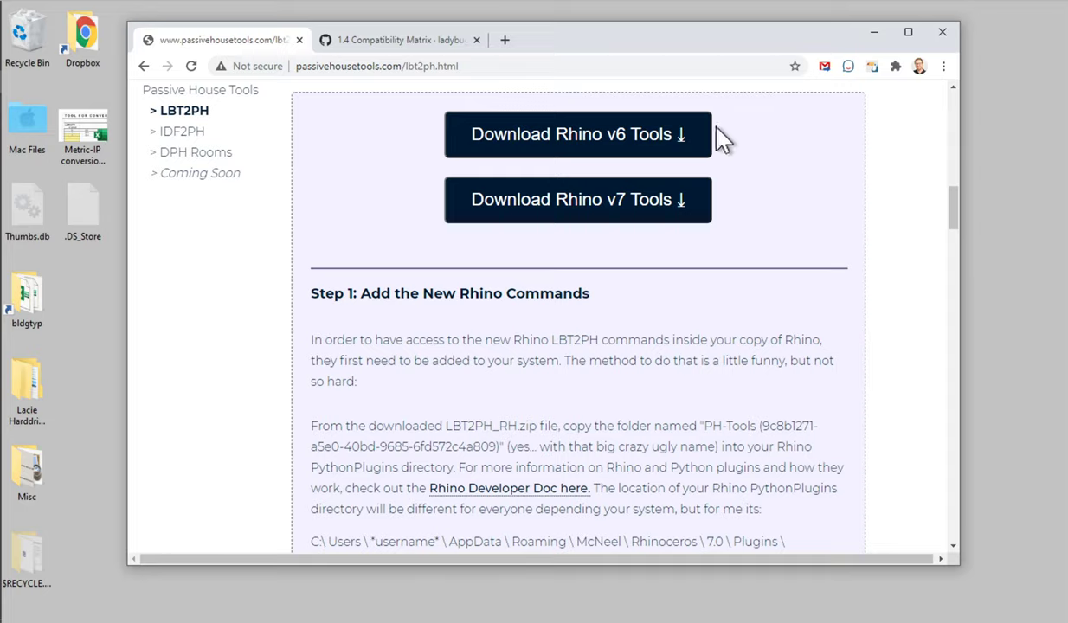
{"action": "left_click", "coordinate": [683, 208]}
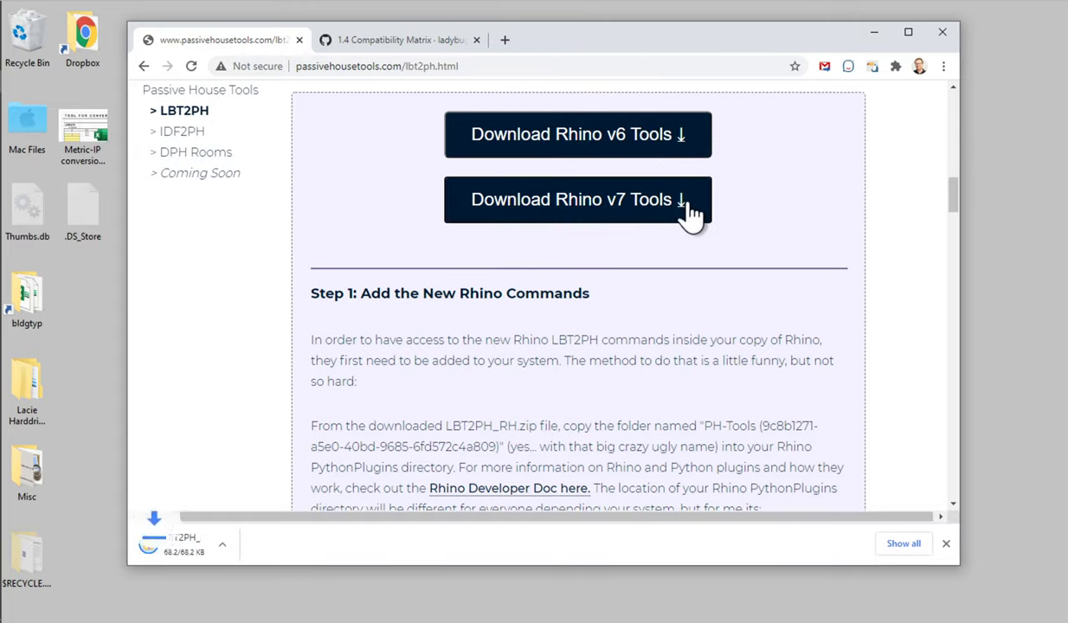
{"action": "left_click", "coordinate": [199, 547]}
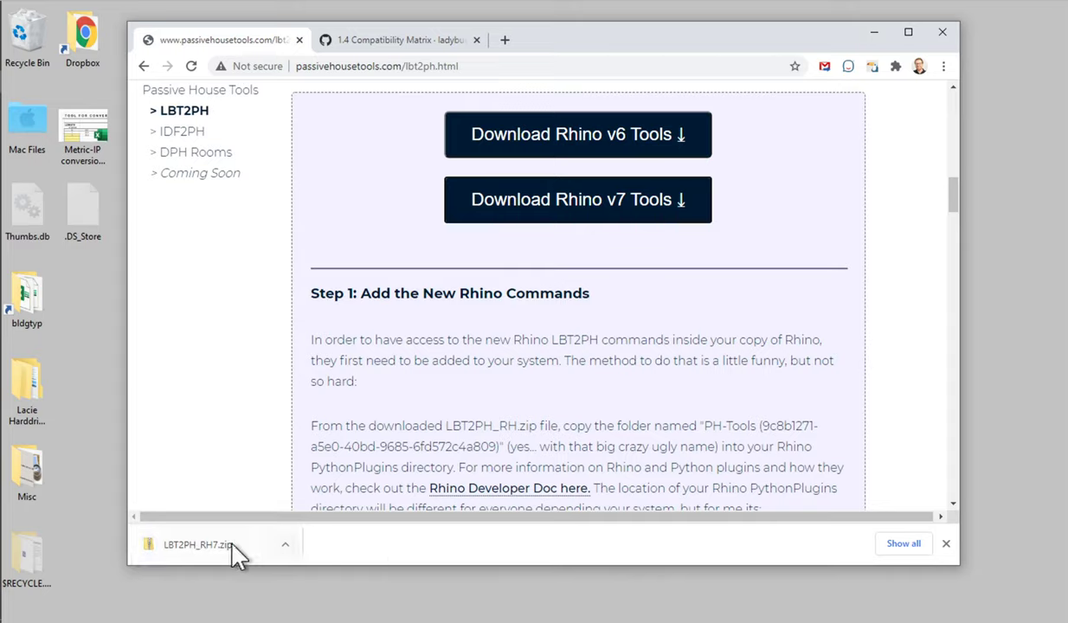
Read the Step 1 instructions for adding the Rhino commands, including the path of the PythonPlugins directory.
{"action": "scroll", "coordinate": [550, 361], "scroll_direction": "down", "scroll_amount": 2}
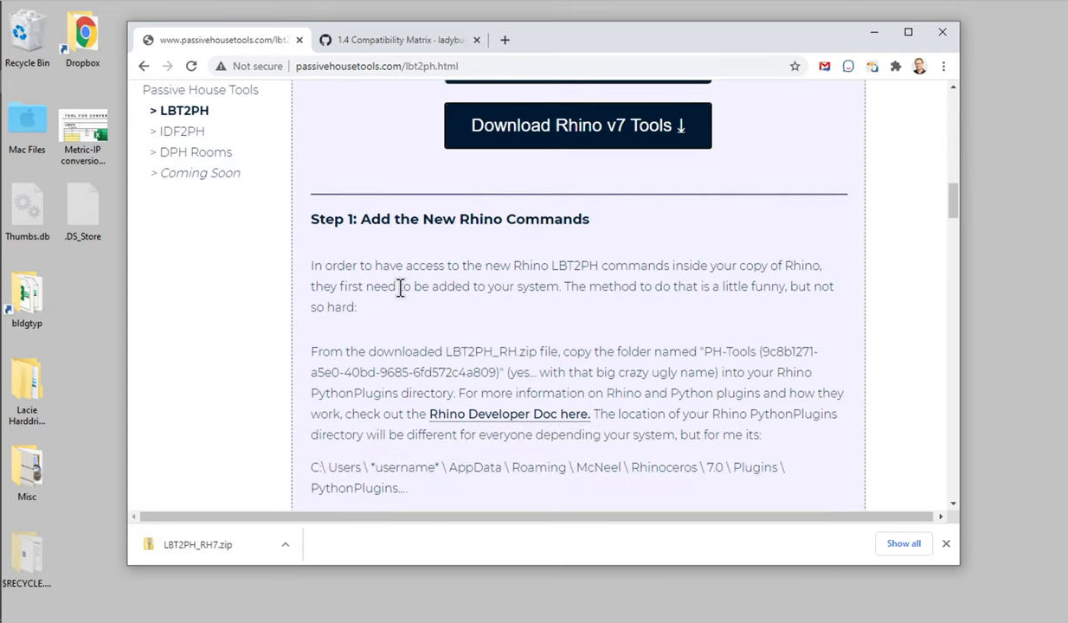
{"action": "scroll", "coordinate": [382, 270], "scroll_direction": "down", "scroll_amount": 2}
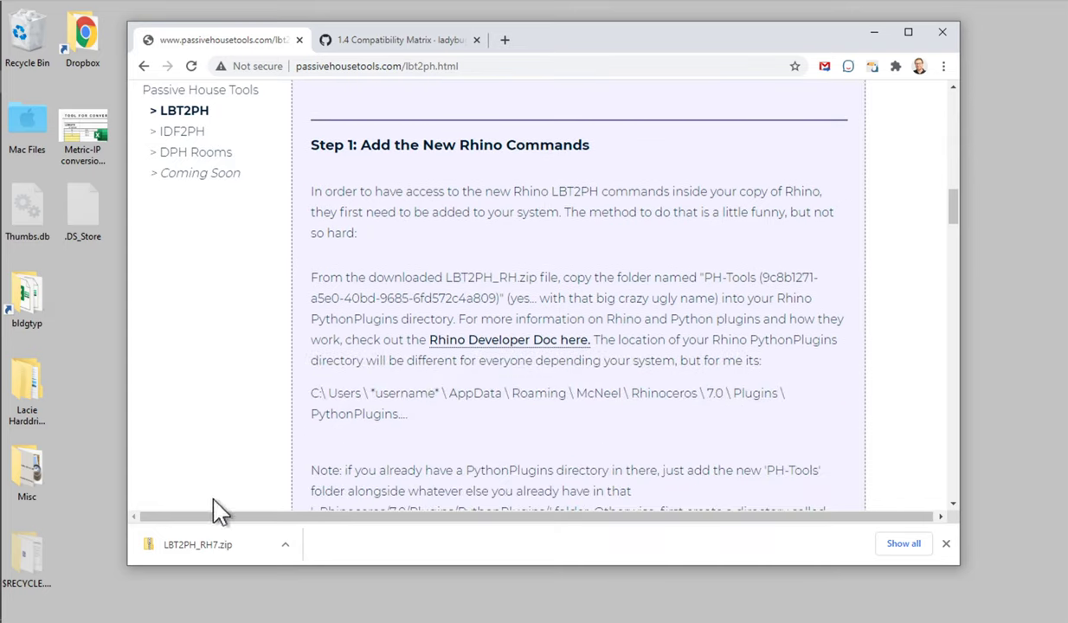
{"action": "left_click", "coordinate": [199, 545]}
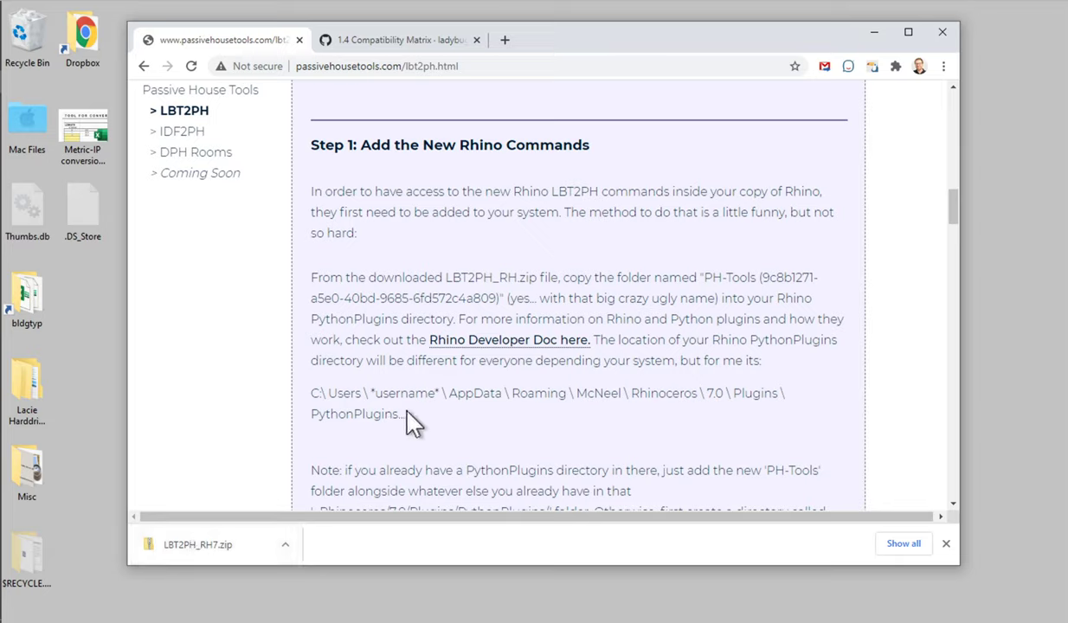
{"action": "left_click", "coordinate": [335, 392]}
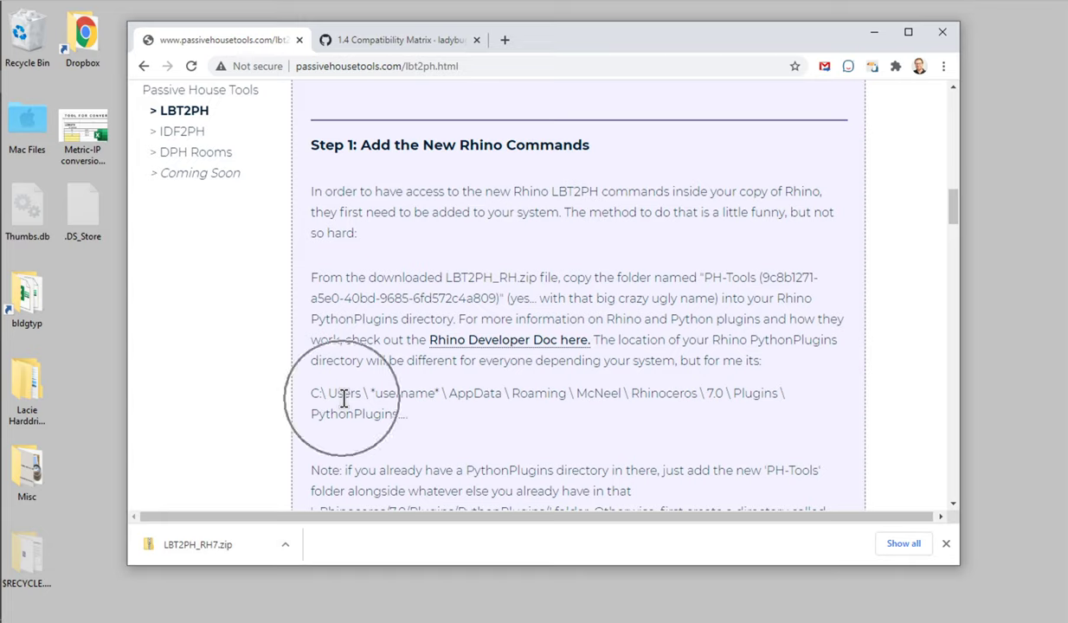
{"action": "left_click", "coordinate": [410, 394]}
{"action": "left_click", "coordinate": [478, 400]}
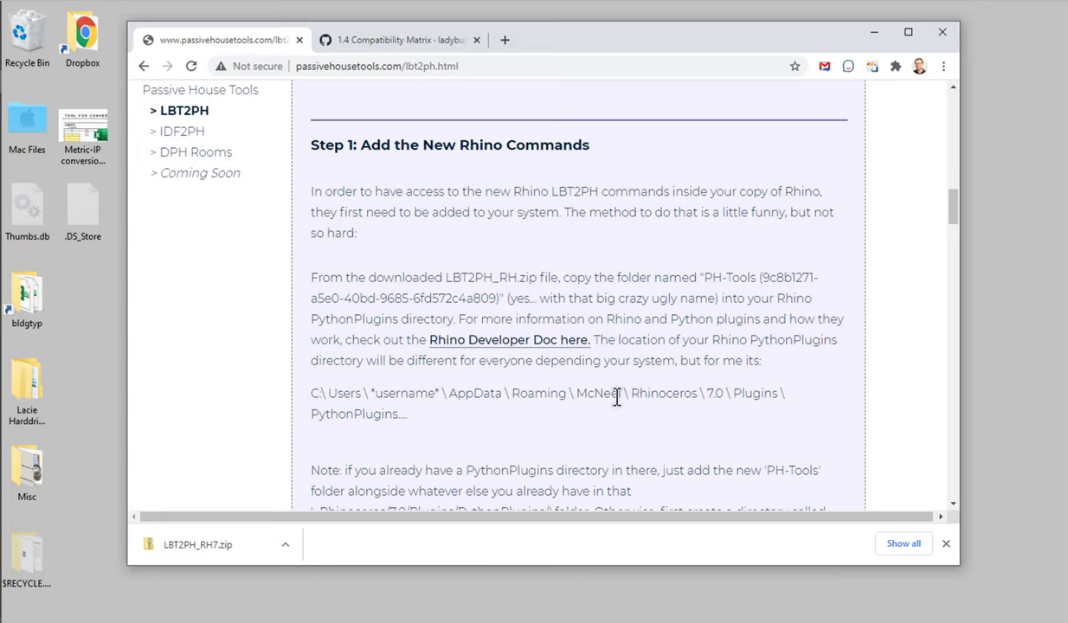
{"action": "left_click", "coordinate": [715, 402]}
Switch to a new File Explorer window and open Local Disk (C:).
{"action": "mouse_move", "coordinate": [38, 79]}
{"action": "left_click", "coordinate": [52, 57]}
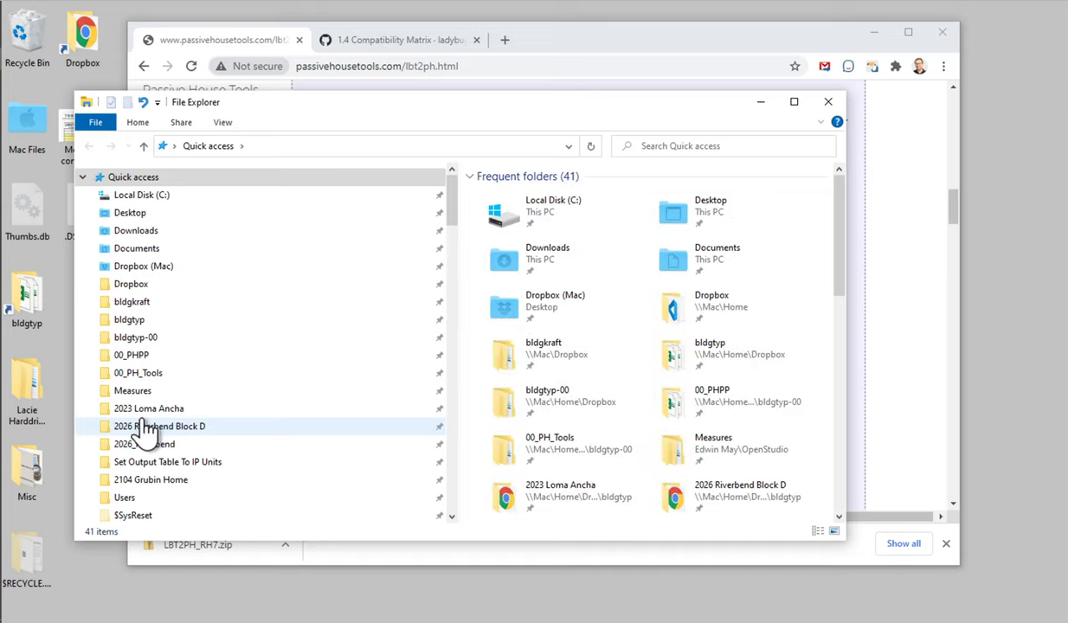
{"action": "left_click", "coordinate": [142, 426]}
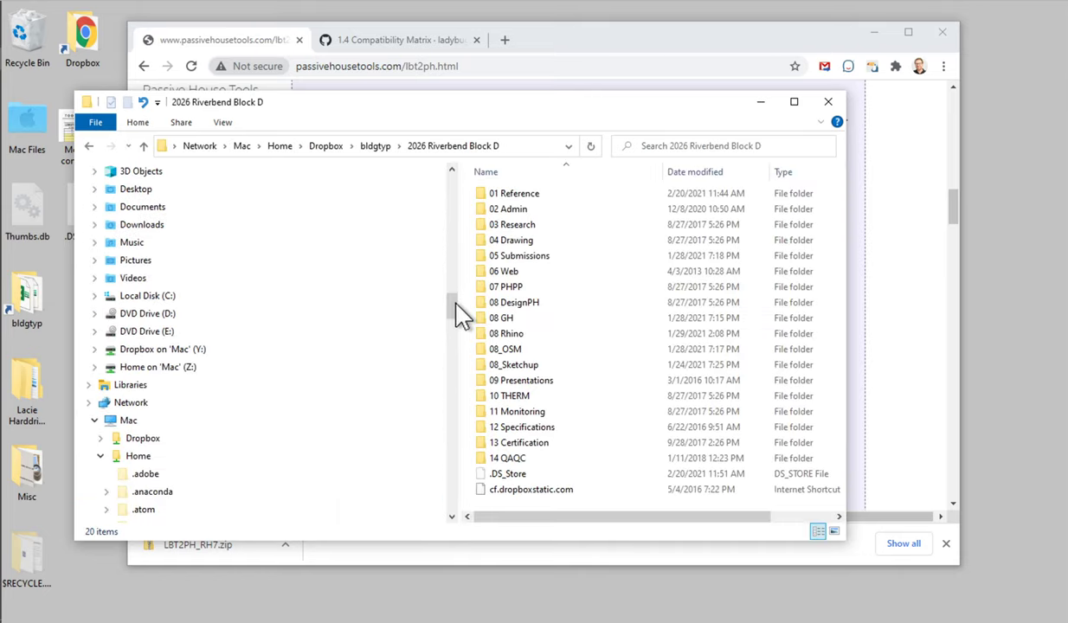
{"action": "left_click_drag", "start_coordinate": [457, 400], "coordinate": [453, 179]}
{"action": "left_click", "coordinate": [131, 196]}
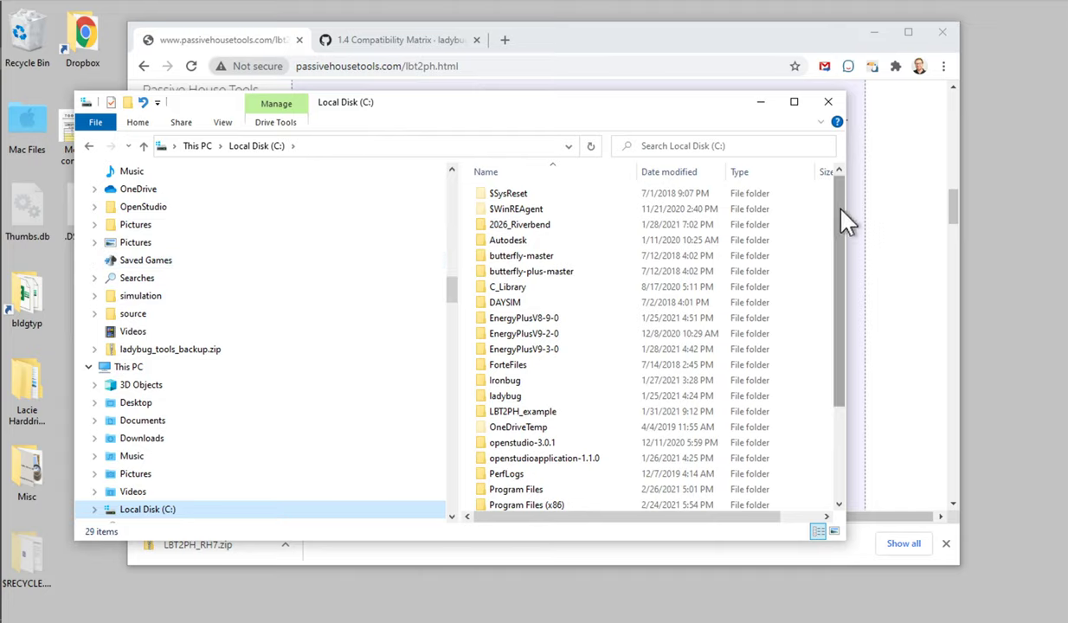
Open the Users folder on Local Disk (C:), then the user's profile folder, AppData and Roaming.
{"action": "left_click_drag", "start_coordinate": [839, 203], "coordinate": [831, 297]}
{"action": "left_click", "coordinate": [502, 458]}
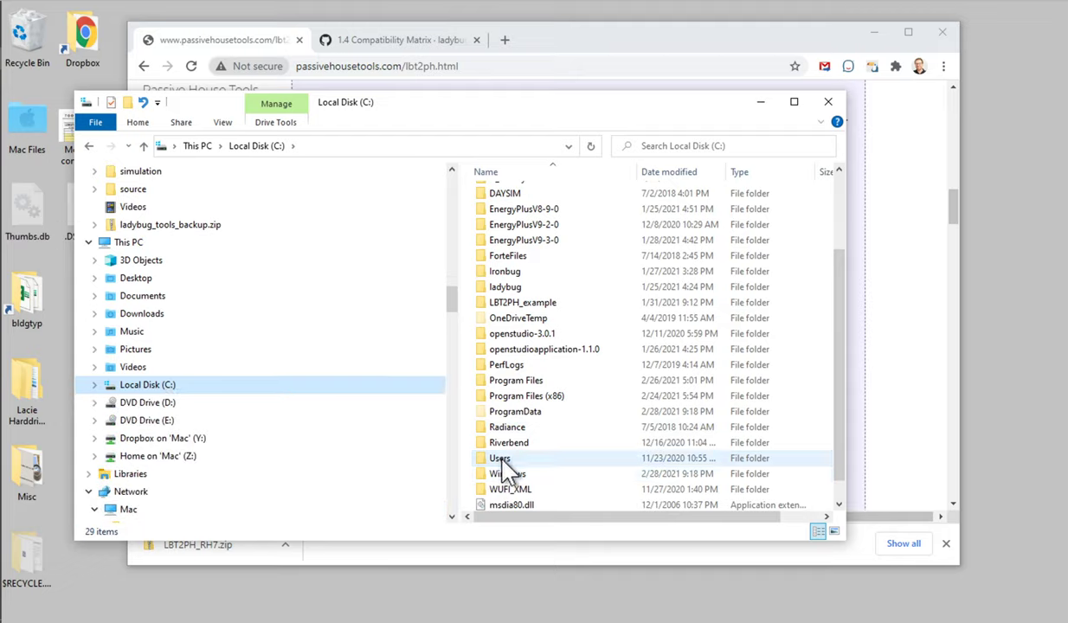
{"action": "double_click", "coordinate": [502, 459]}
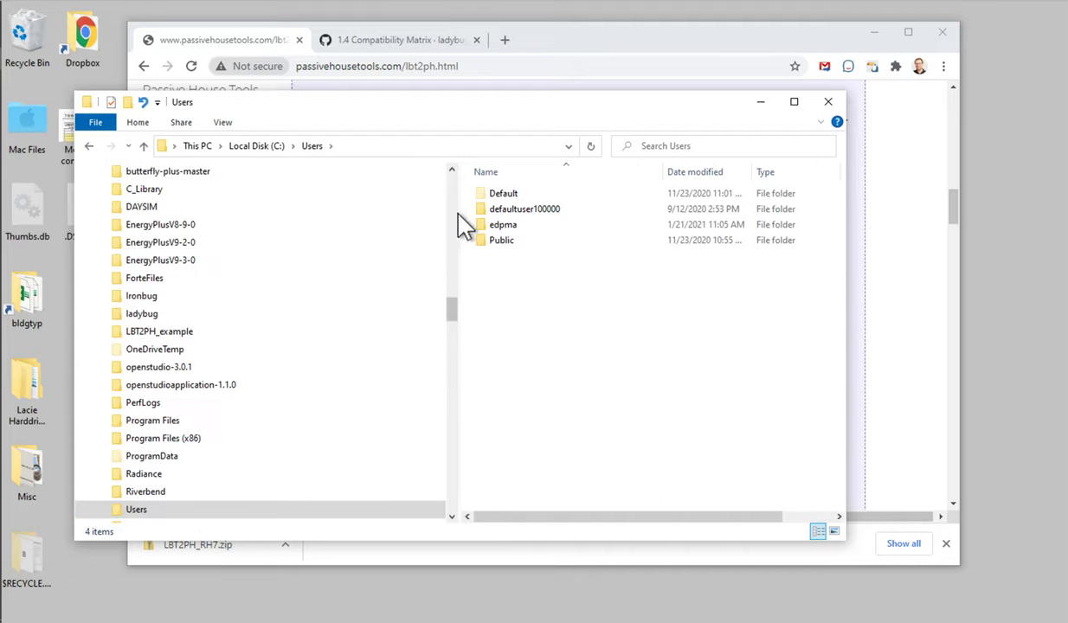
{"action": "left_click", "coordinate": [504, 227]}
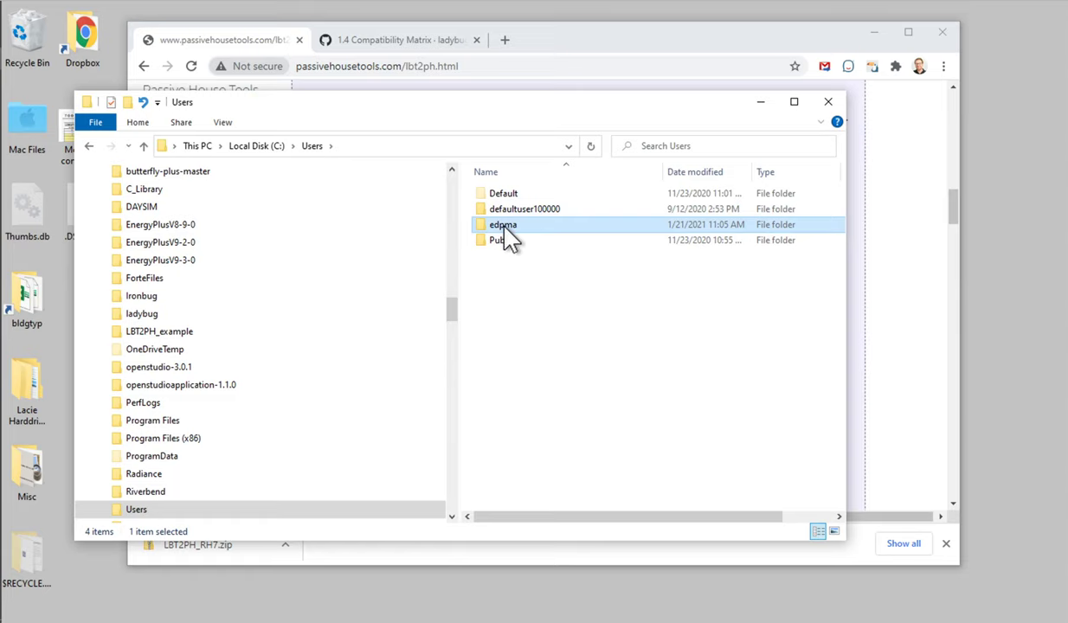
{"action": "double_click", "coordinate": [506, 230]}
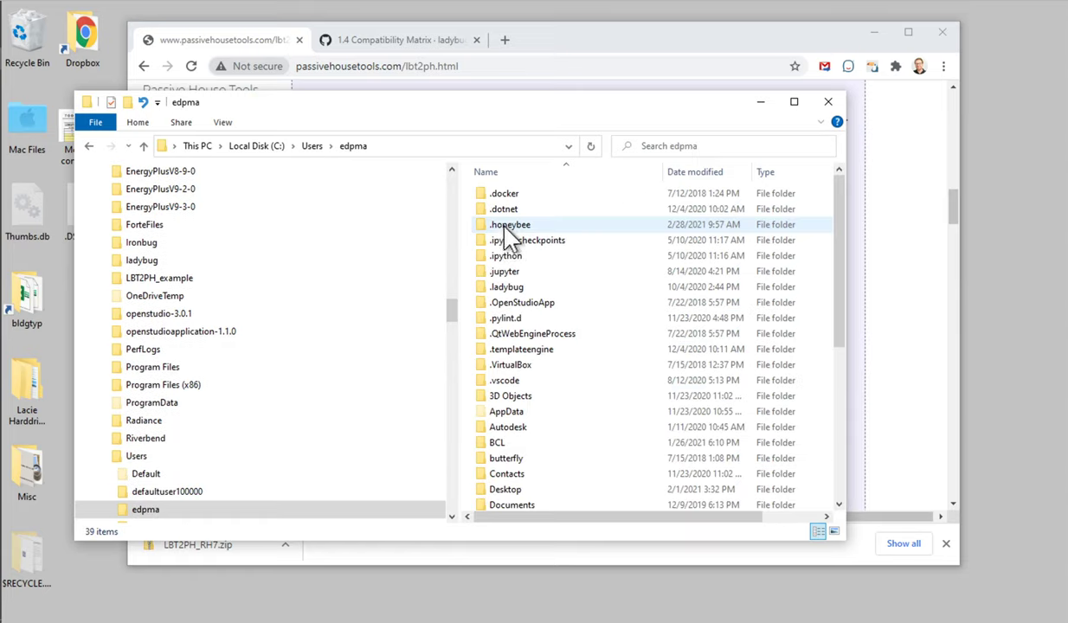
{"action": "left_click", "coordinate": [502, 413]}
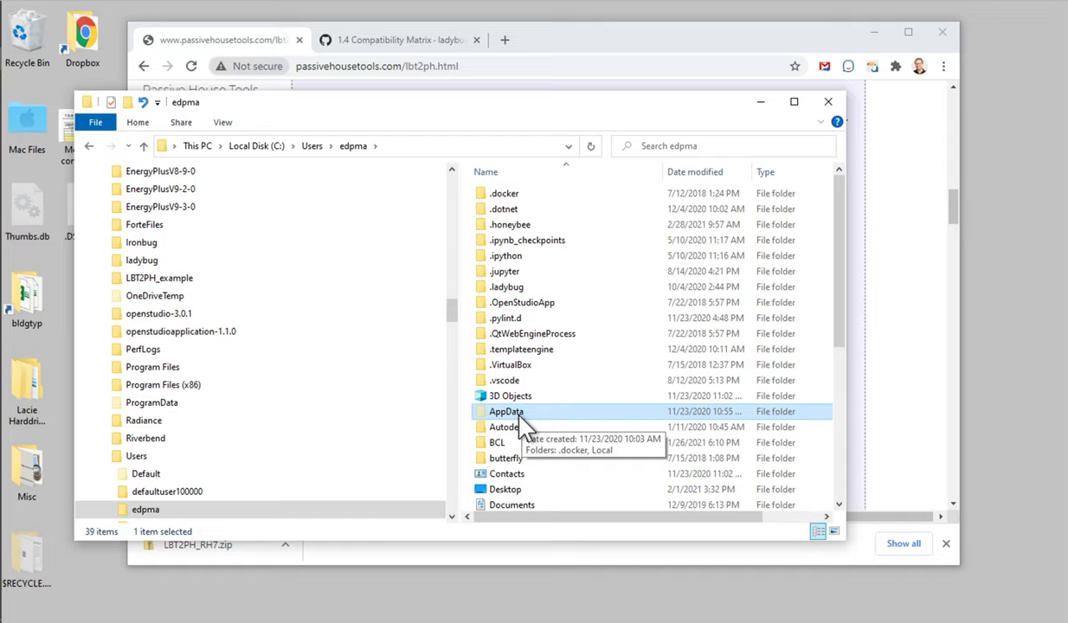
{"action": "double_click", "coordinate": [519, 413]}
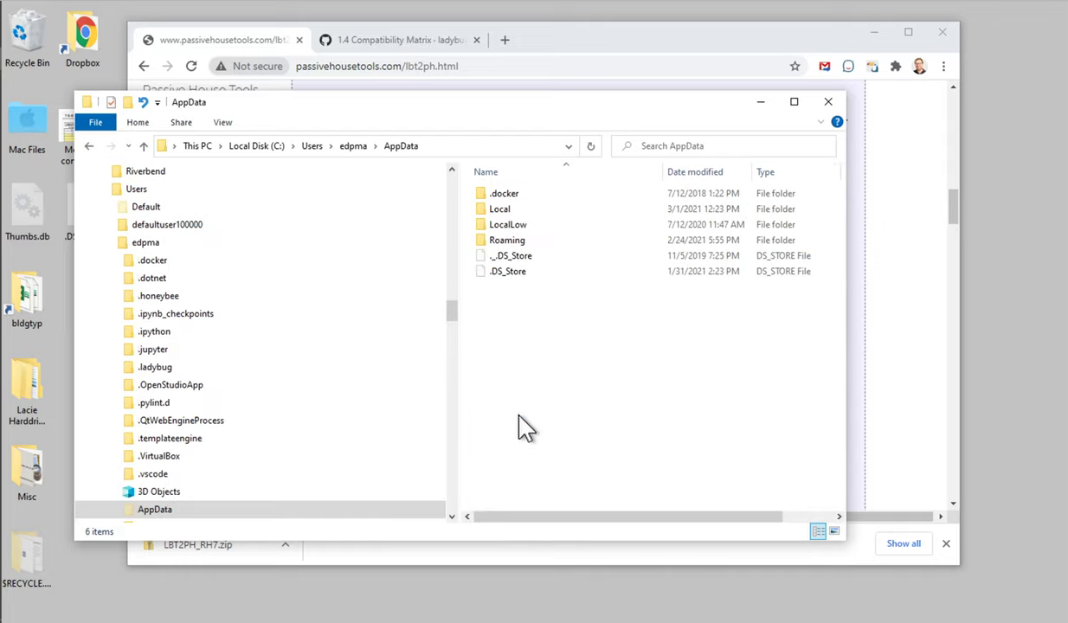
{"action": "double_click", "coordinate": [514, 243]}
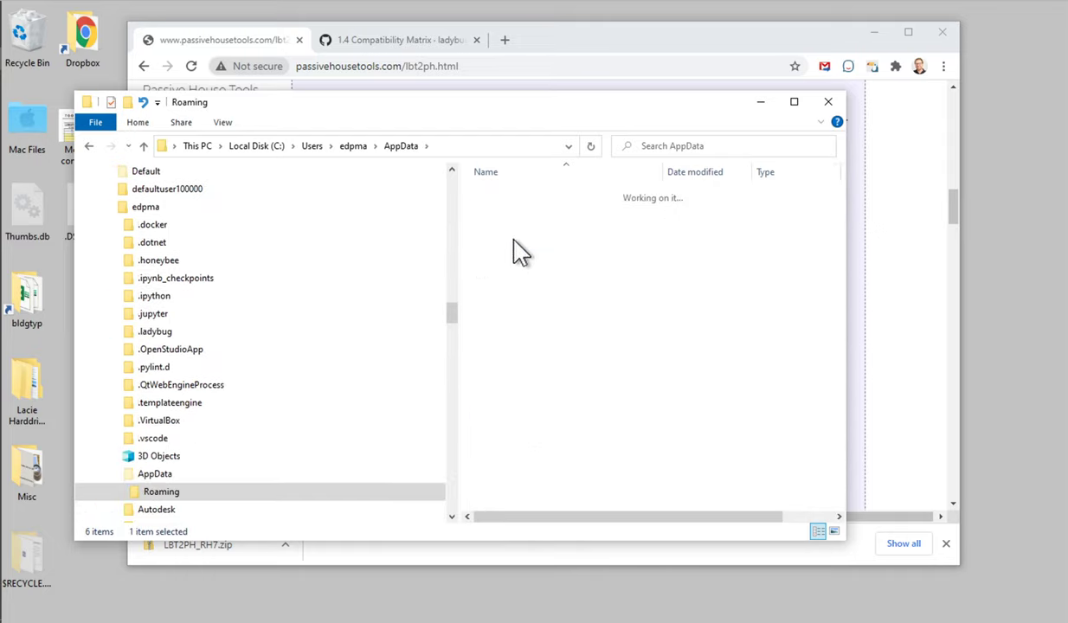
Open McNeel, Rhinoceros, 7.0 and its Plug-ins folder, narrowing the folder tree to give the file list more room.
{"action": "double_click", "coordinate": [511, 427]}
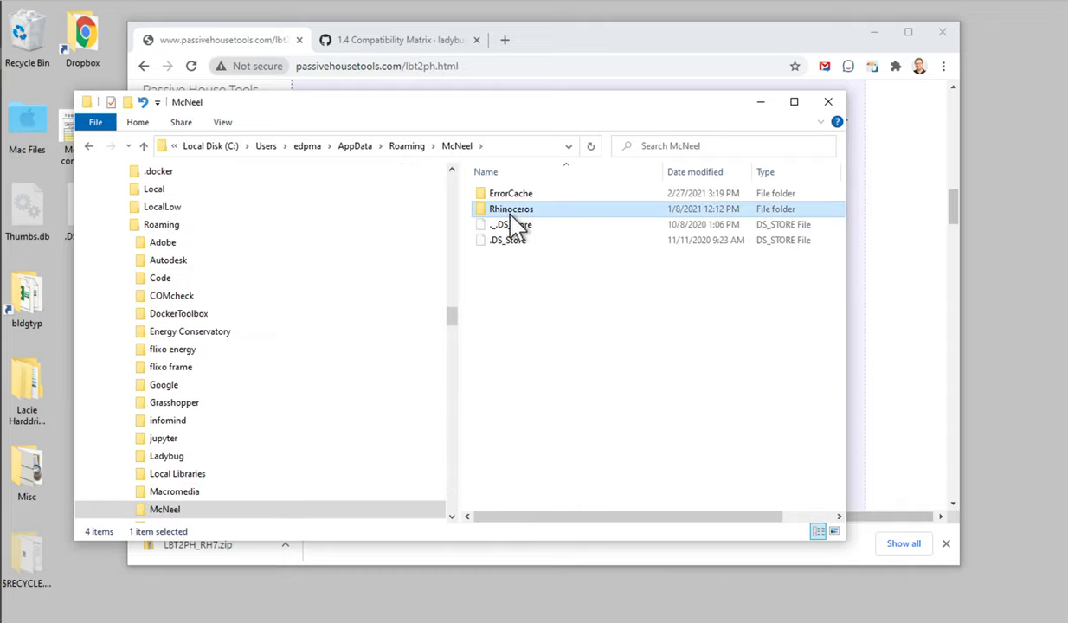
{"action": "double_click", "coordinate": [511, 213]}
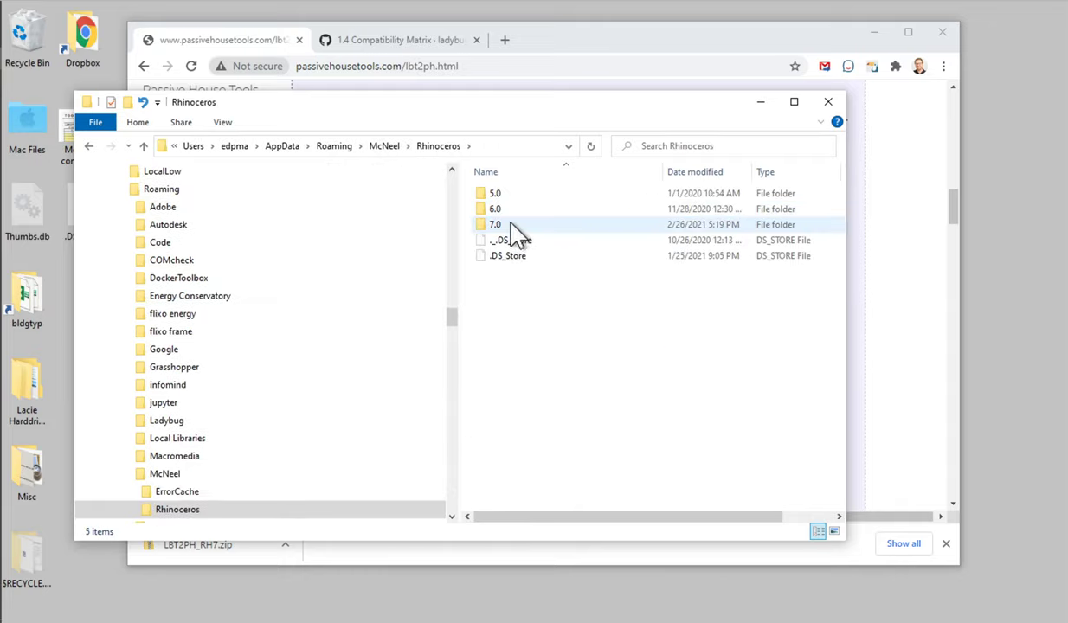
{"action": "double_click", "coordinate": [511, 227]}
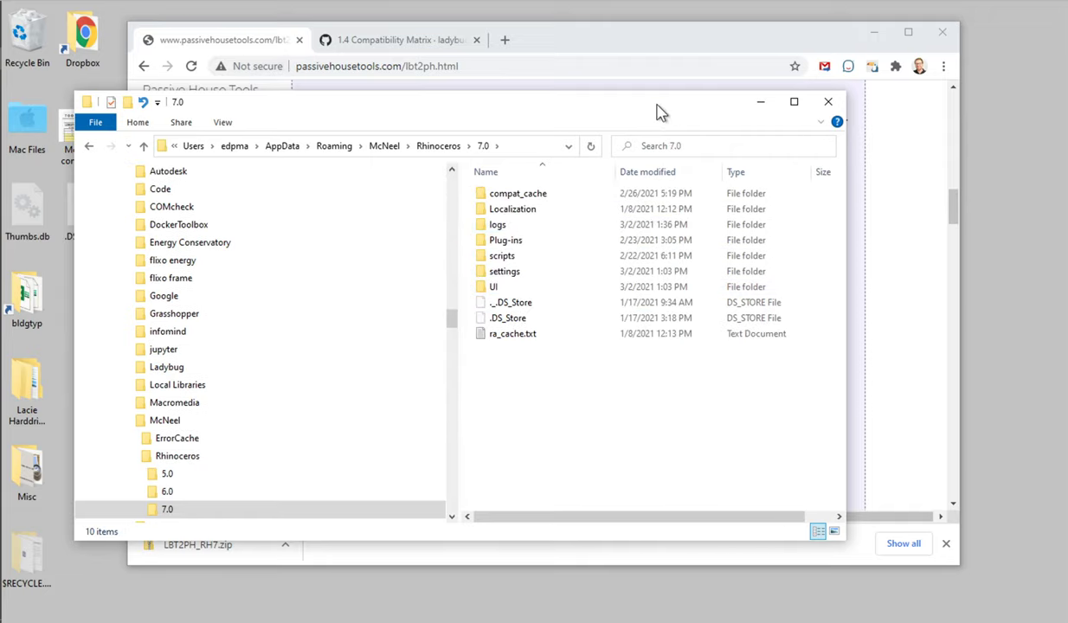
{"action": "left_click_drag", "start_coordinate": [658, 112], "coordinate": [617, 143]}
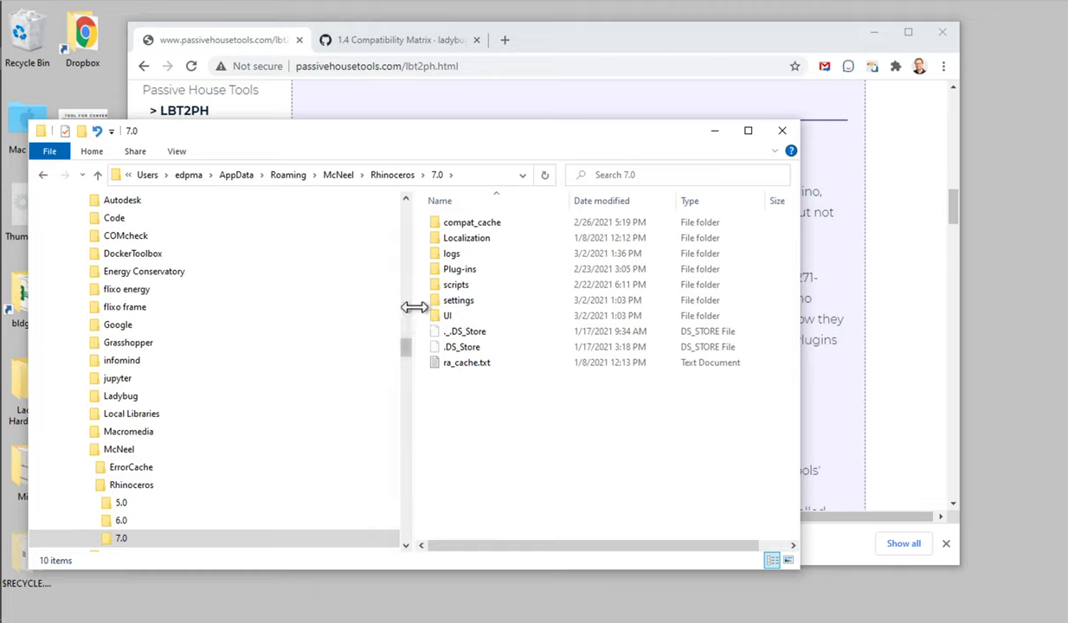
{"action": "left_click_drag", "start_coordinate": [415, 307], "coordinate": [204, 313]}
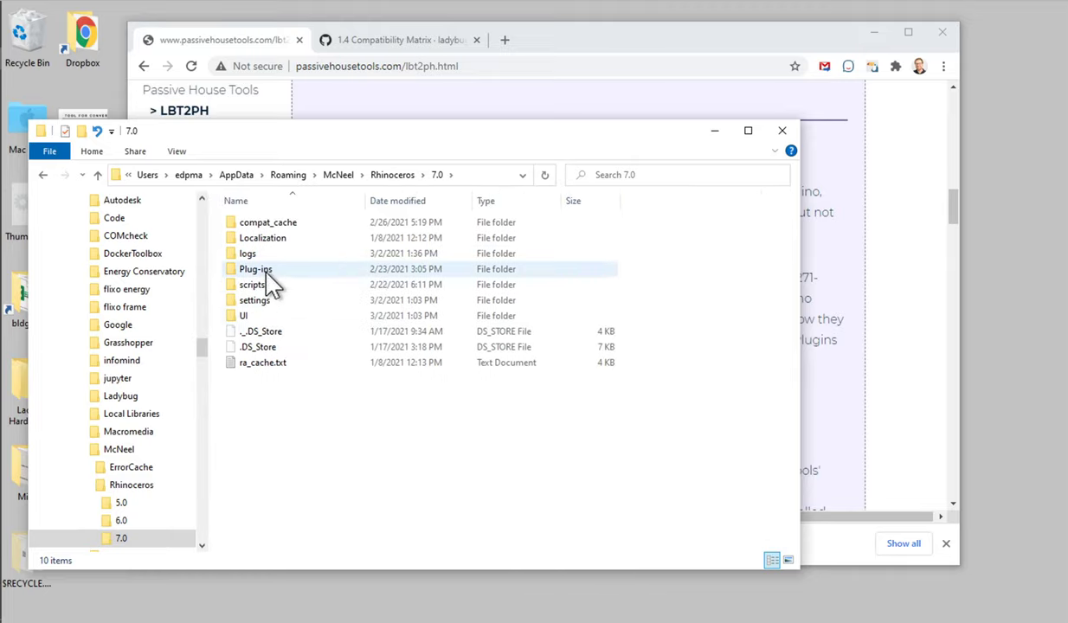
{"action": "left_click", "coordinate": [248, 273]}
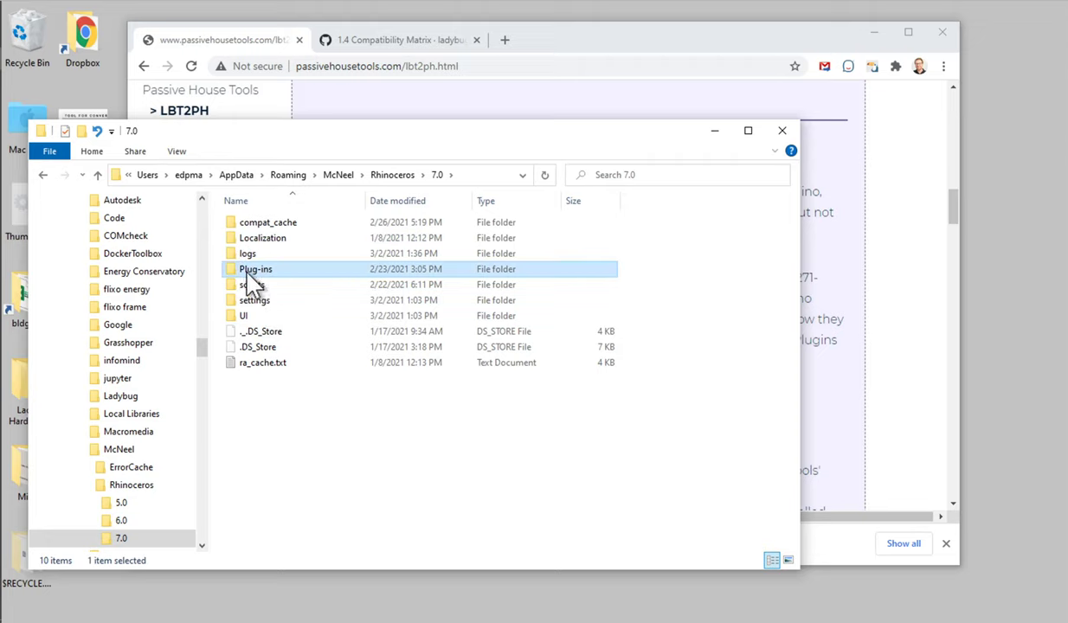
{"action": "double_click", "coordinate": [263, 276]}
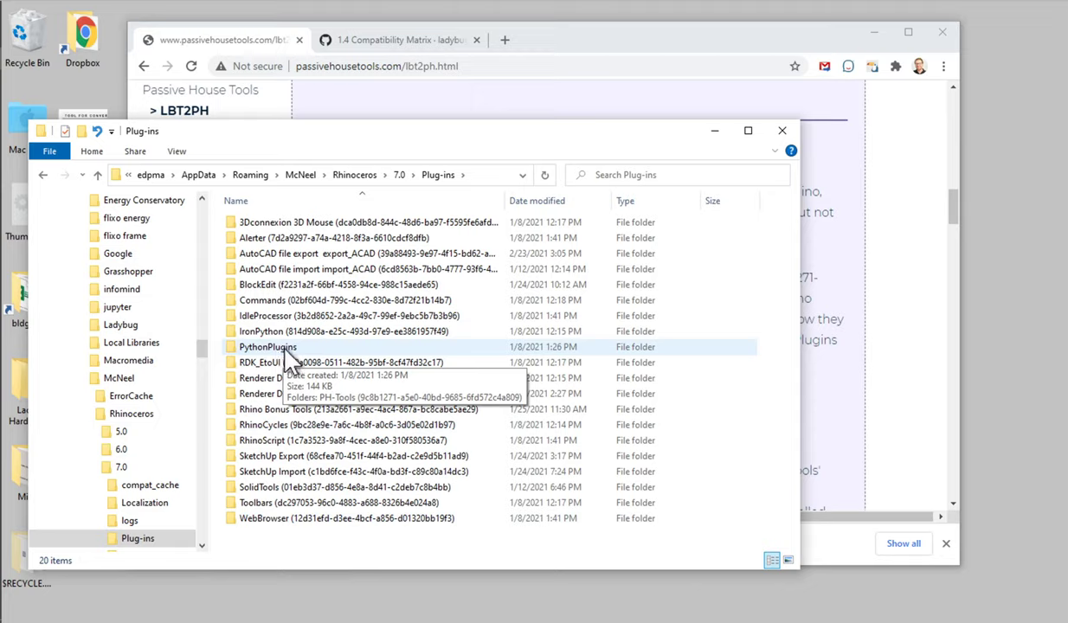
{"action": "right_click", "coordinate": [303, 543]}
{"action": "mouse_move", "coordinate": [359, 518]}
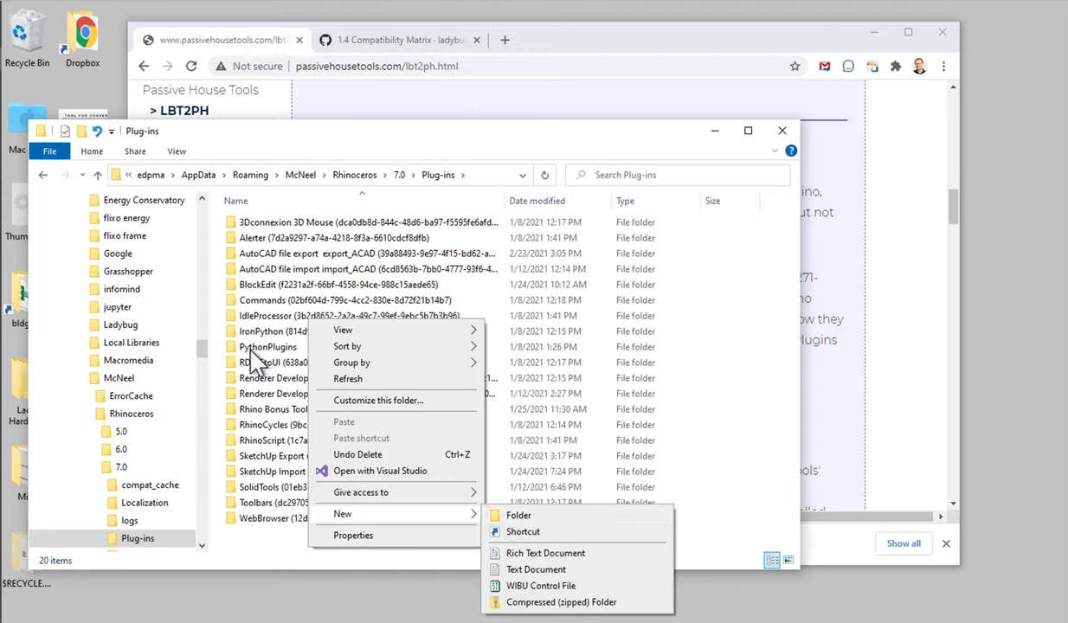
{"action": "left_click", "coordinate": [247, 531]}
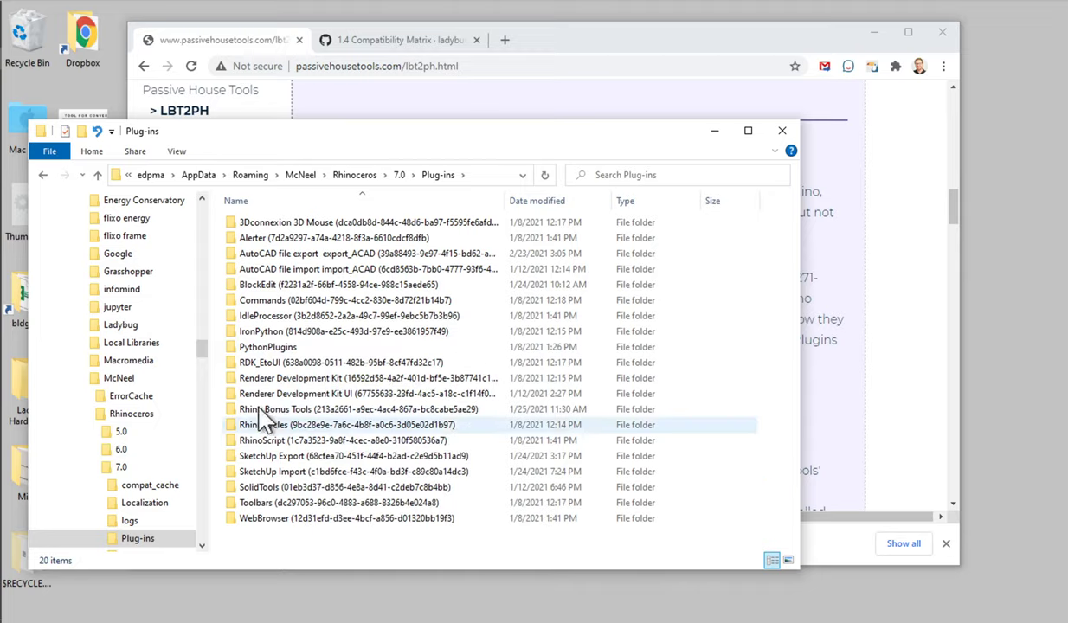
Open the PythonPlugins folder inside Plug-ins.
{"action": "left_click", "coordinate": [290, 348]}
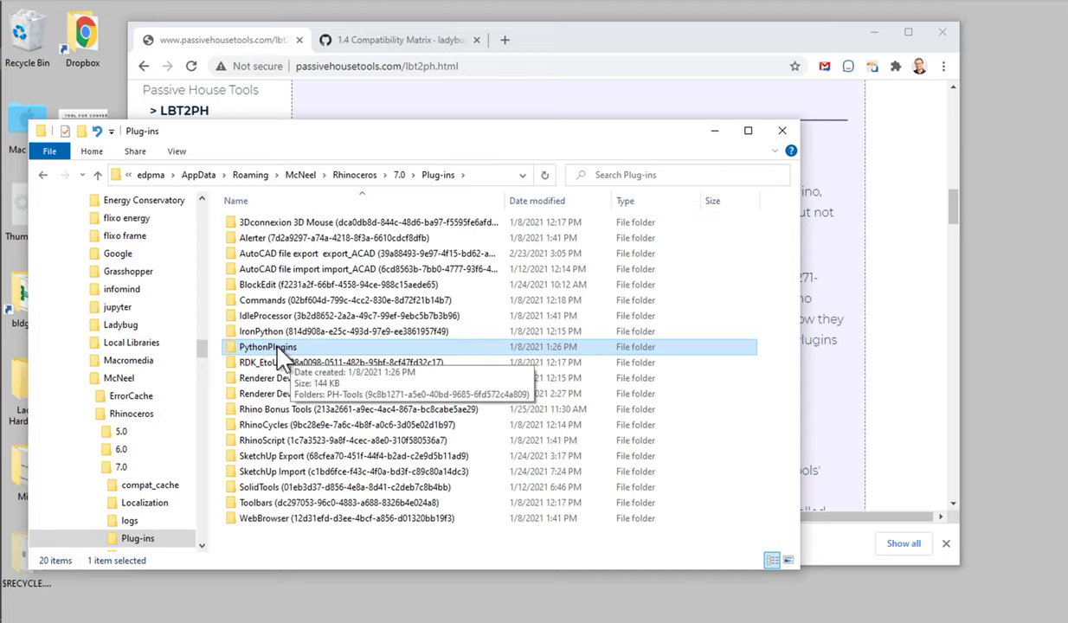
{"action": "double_click", "coordinate": [279, 348]}
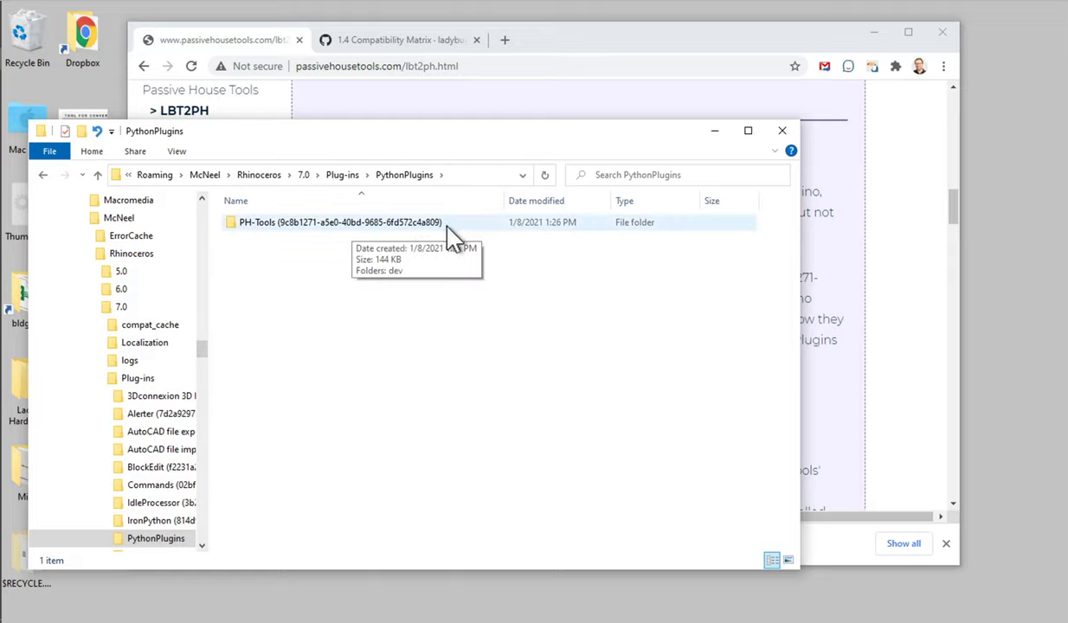
Show the downloaded LBT2PH_RH7.zip in its folder from Chrome, open the archive and arrange its window to show full folder names beside PythonPlugins.
{"action": "left_click", "coordinate": [595, 47]}
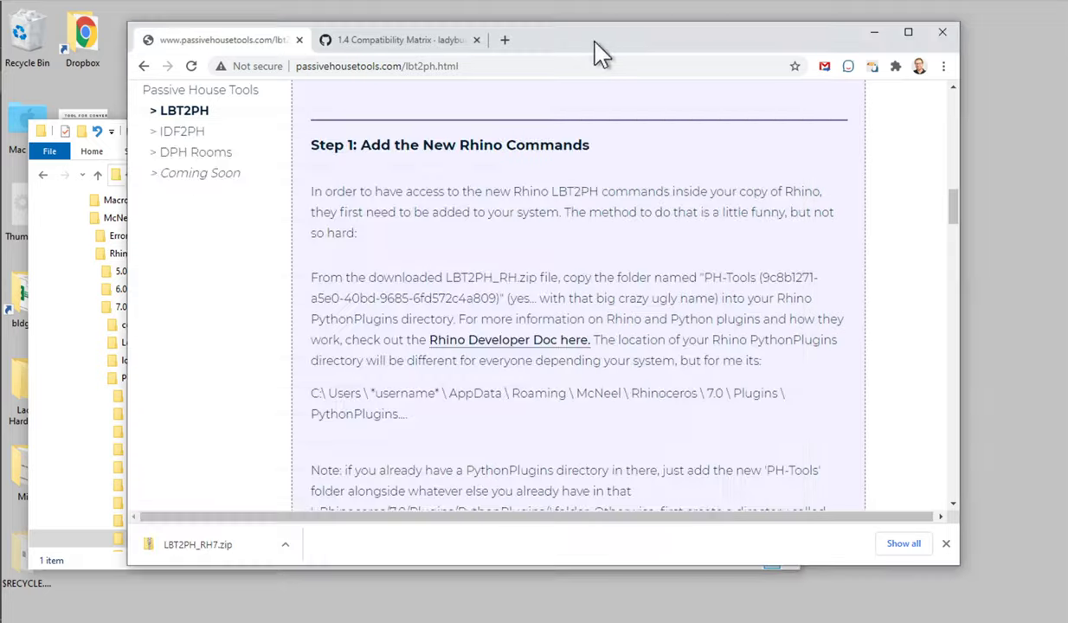
{"action": "left_click_drag", "start_coordinate": [554, 45], "coordinate": [612, 35]}
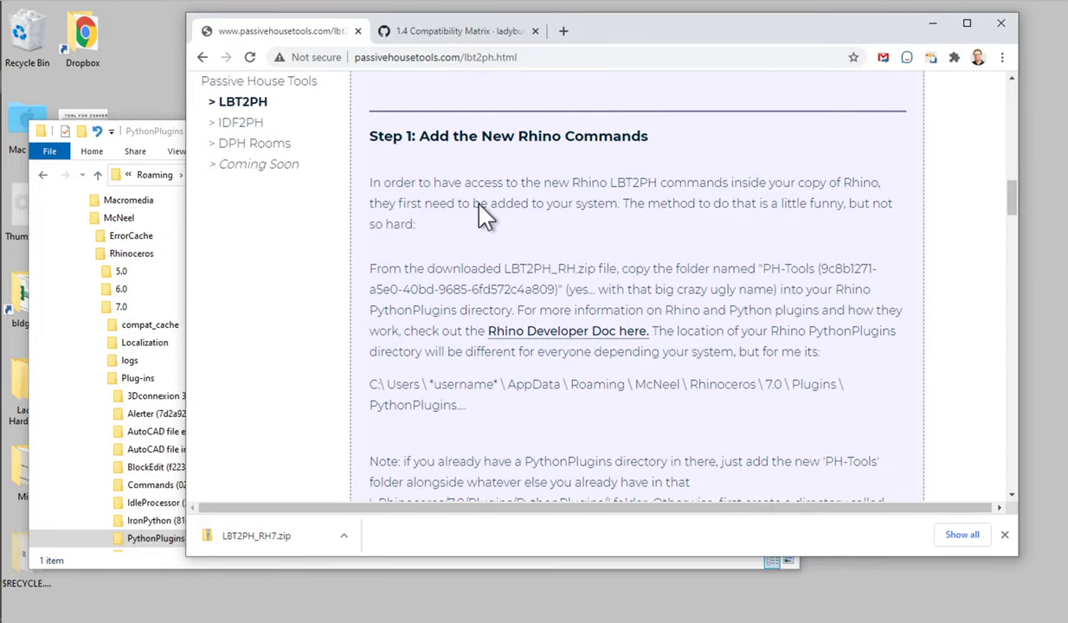
{"action": "left_click", "coordinate": [344, 534]}
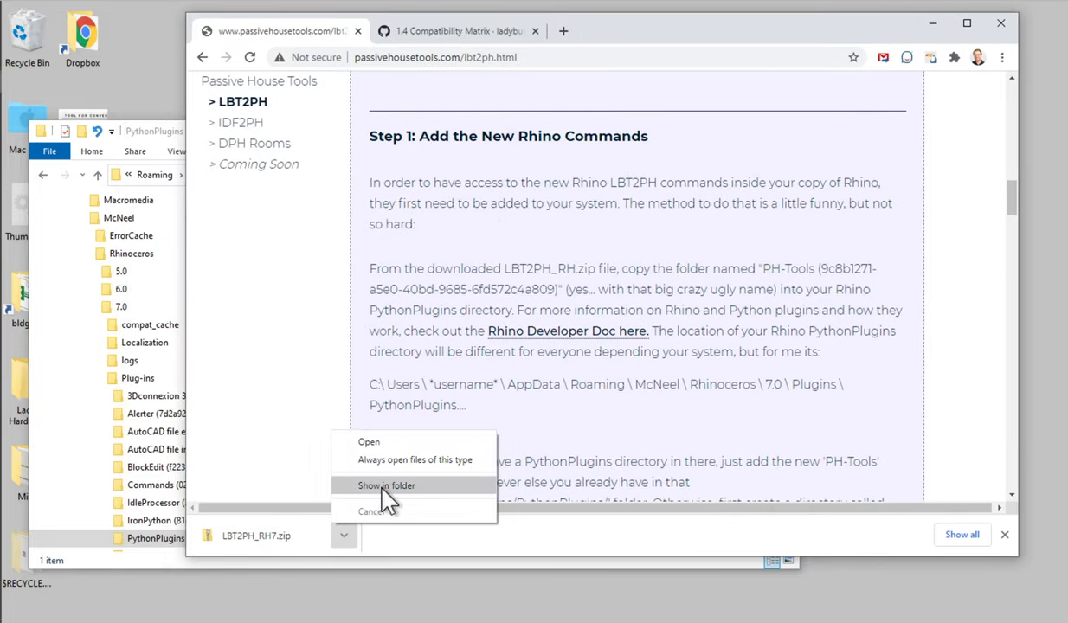
{"action": "left_click", "coordinate": [385, 485]}
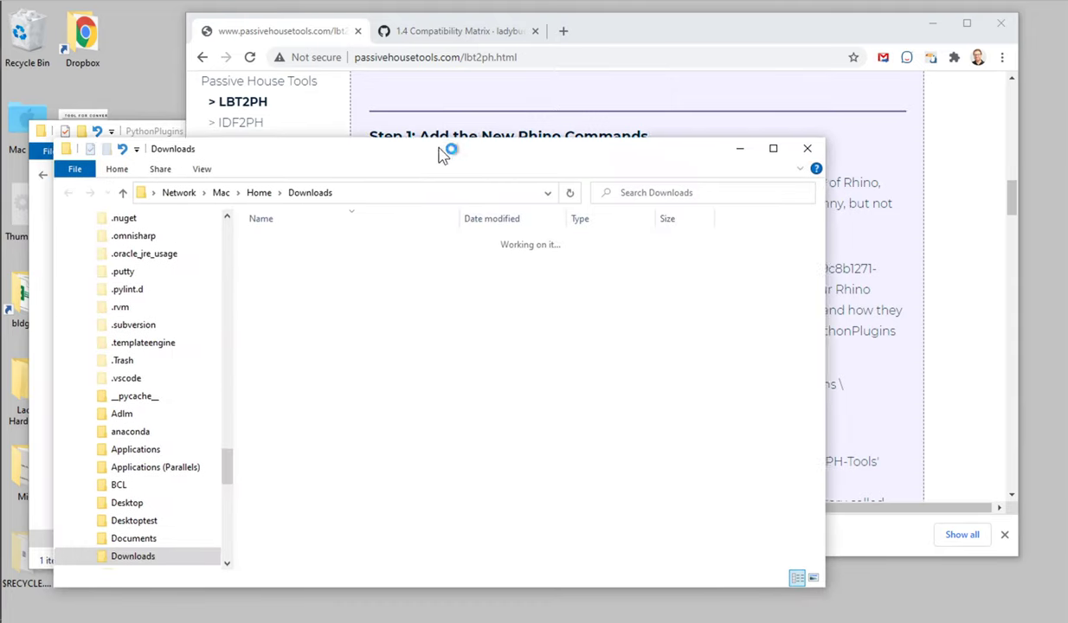
{"action": "left_click_drag", "start_coordinate": [452, 148], "coordinate": [639, 45]}
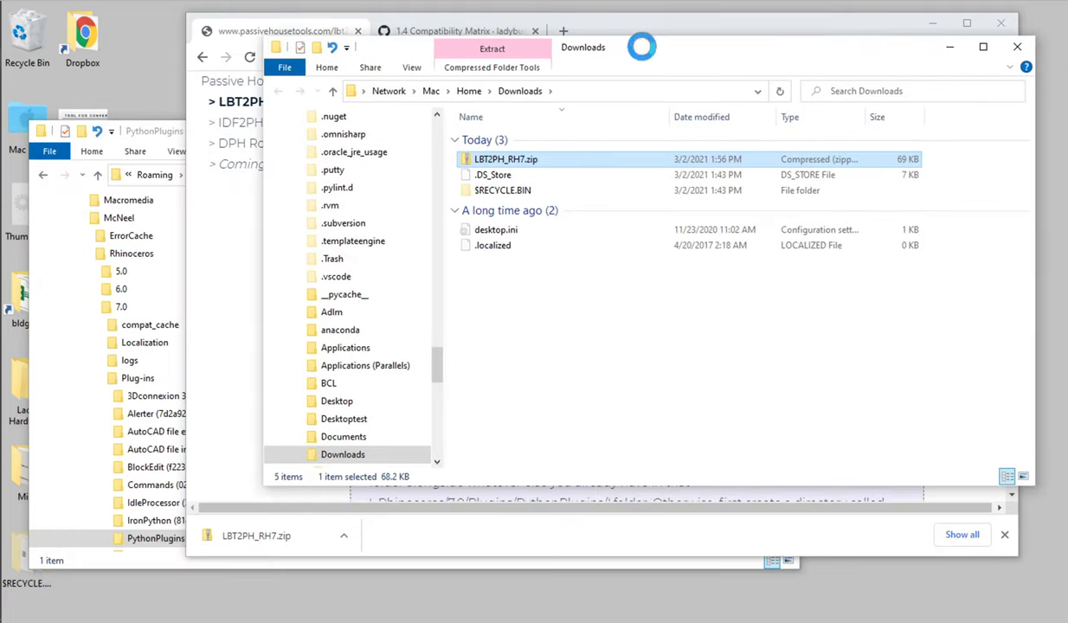
{"action": "double_click", "coordinate": [505, 163]}
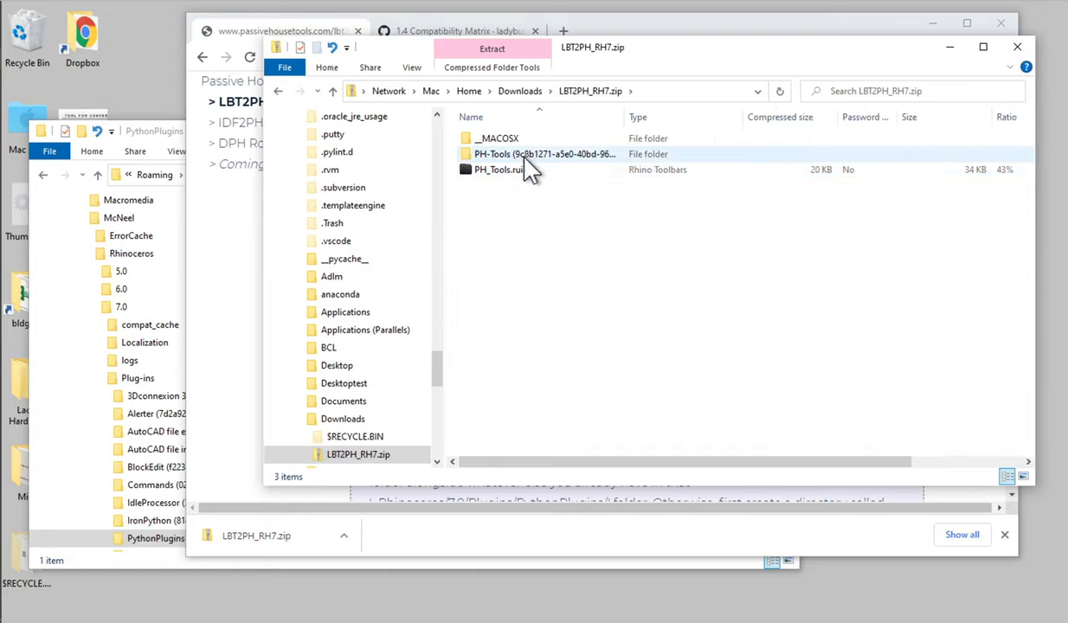
{"action": "left_click_drag", "start_coordinate": [632, 121], "coordinate": [750, 119]}
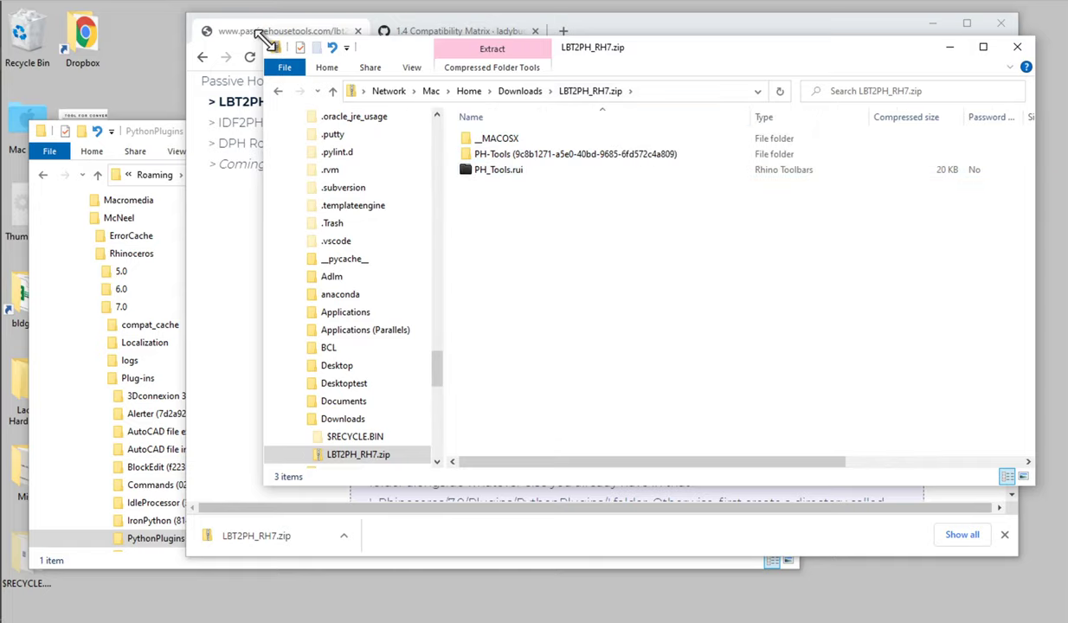
{"action": "left_click_drag", "start_coordinate": [277, 40], "coordinate": [412, 28]}
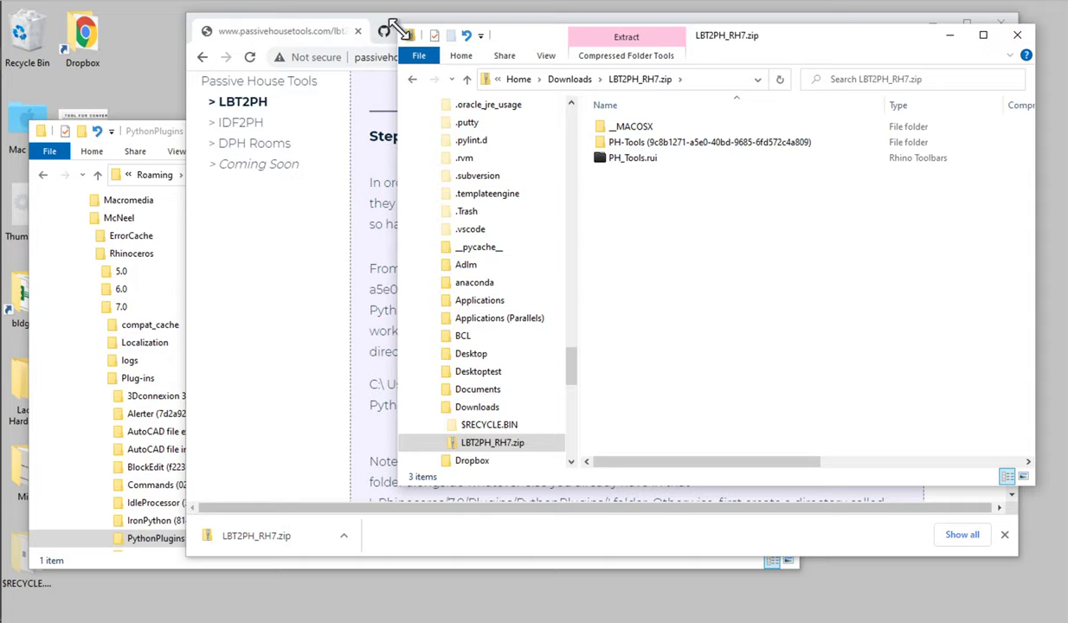
Try to copy the PH-Tools folder from LBT2PH_RH7.zip into PythonPlugins, cancelling the replacement of the existing files.
{"action": "left_click", "coordinate": [671, 144]}
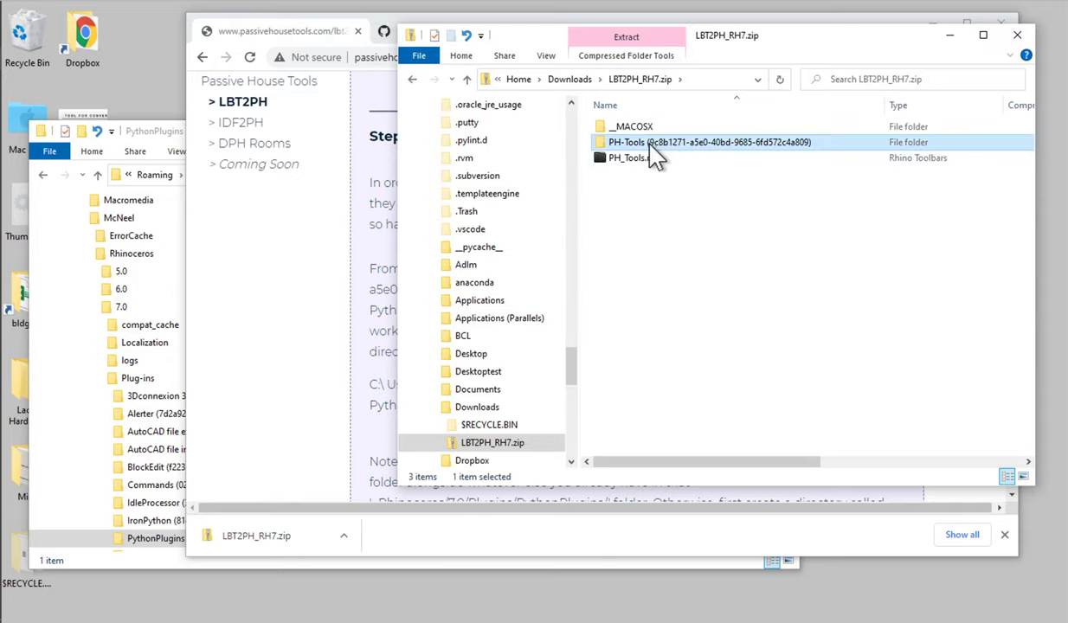
{"action": "left_click_drag", "start_coordinate": [811, 145], "coordinate": [157, 125]}
{"action": "left_click_drag", "start_coordinate": [547, 160], "coordinate": [564, 202]}
{"action": "left_click_drag", "start_coordinate": [610, 147], "coordinate": [373, 284]}
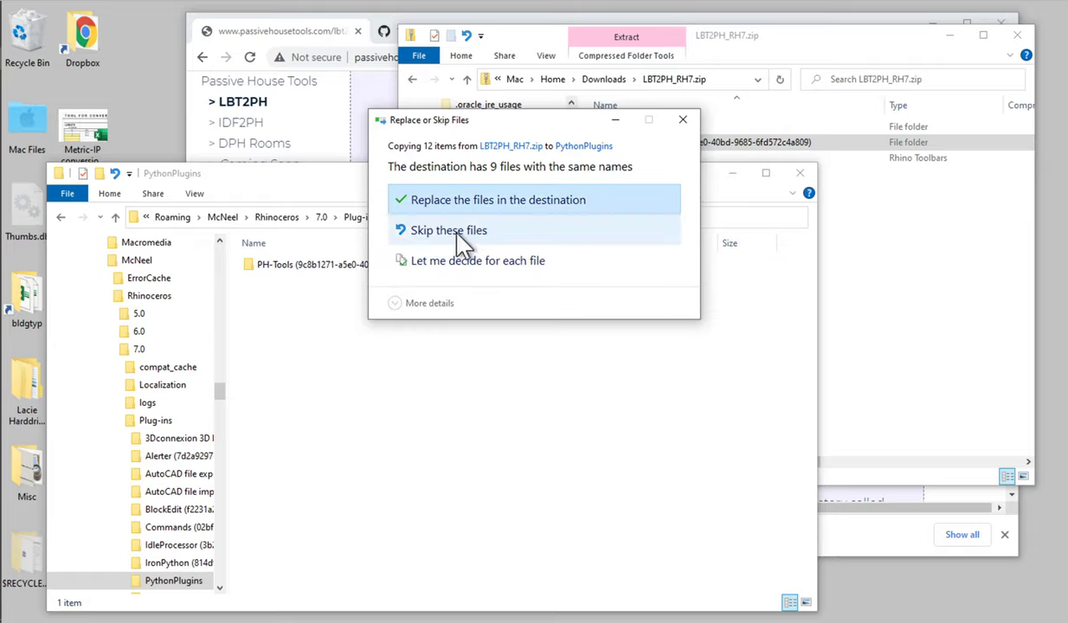
{"action": "left_click", "coordinate": [683, 120]}
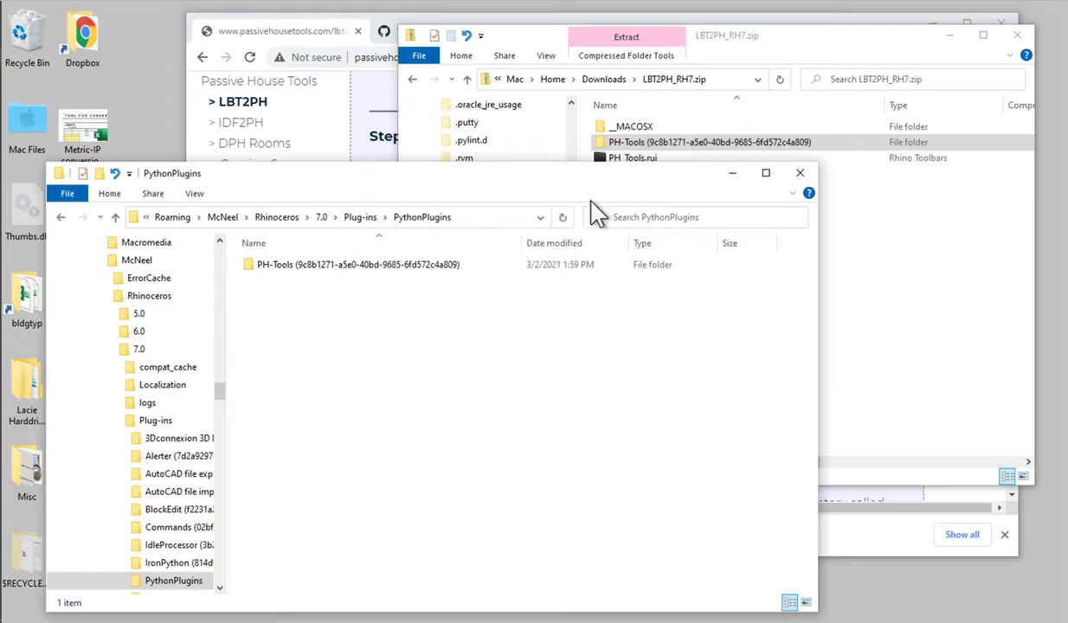
Inspect the Python command files in the PH-Tools dev folder, return to PythonPlugins and minimize its window.
{"action": "double_click", "coordinate": [367, 266]}
{"action": "double_click", "coordinate": [263, 266]}
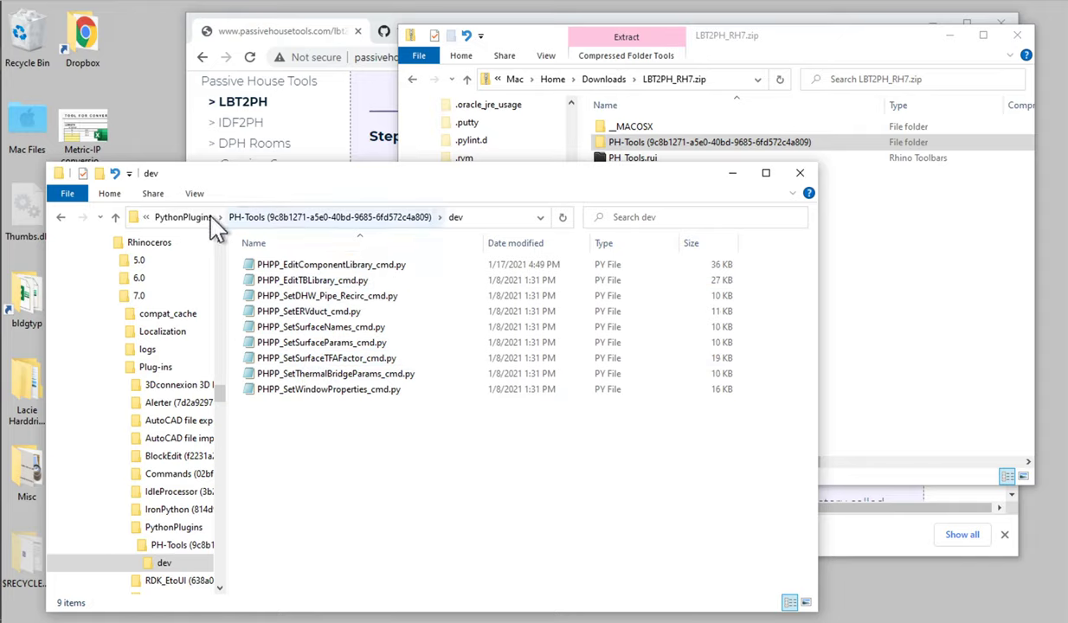
{"action": "left_click", "coordinate": [185, 218]}
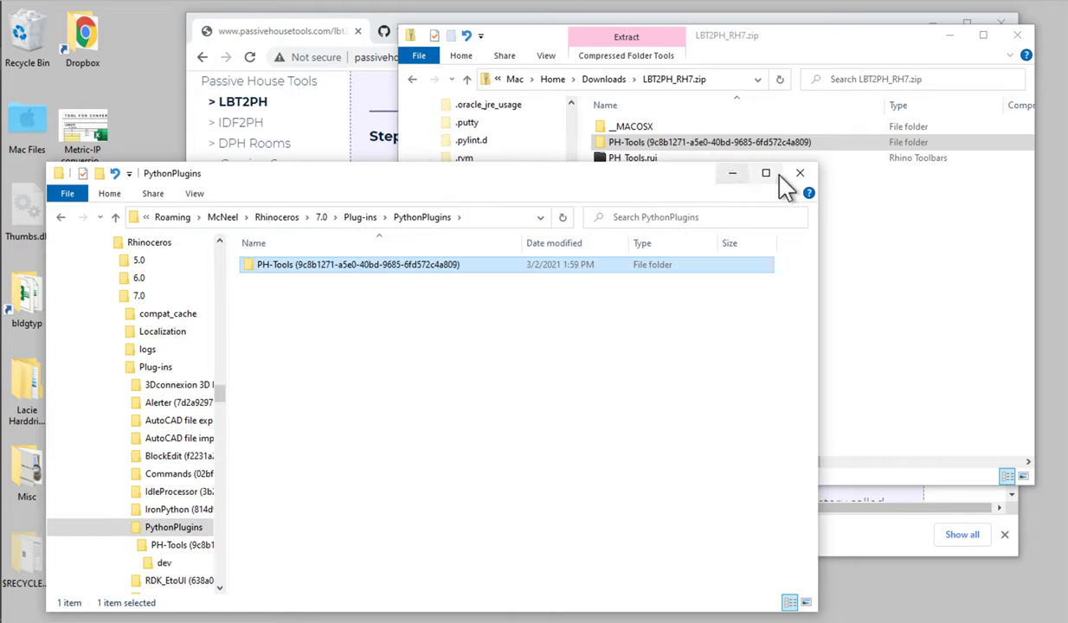
{"action": "left_click", "coordinate": [736, 176]}
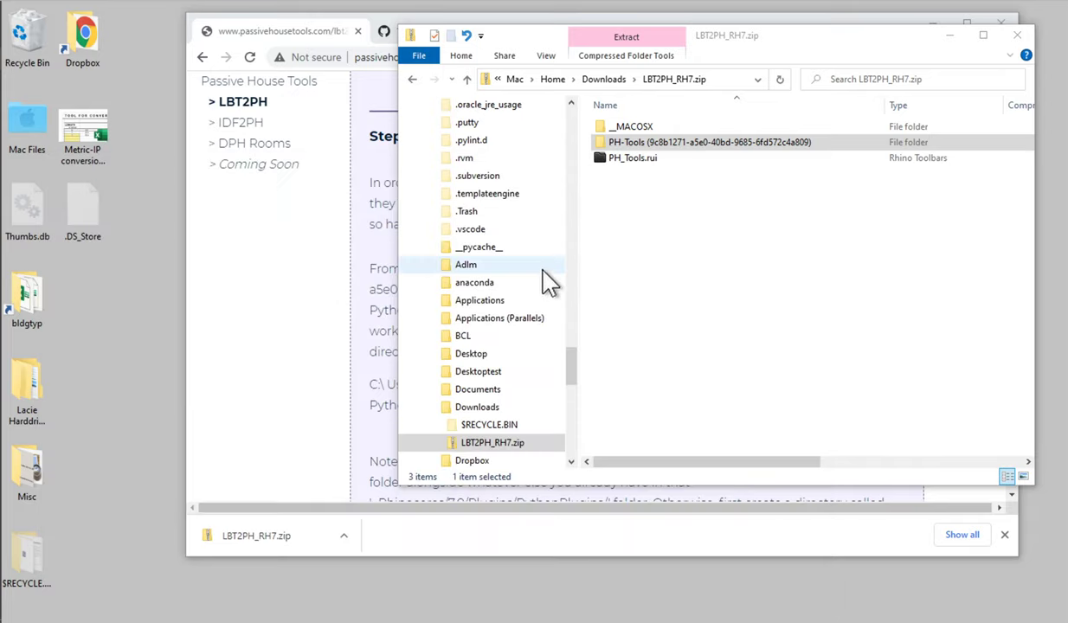
Return to the LBT2PH page in Chrome and highlight the PythonPlugins directory path in the Step 1 instructions.
{"action": "left_click", "coordinate": [441, 15]}
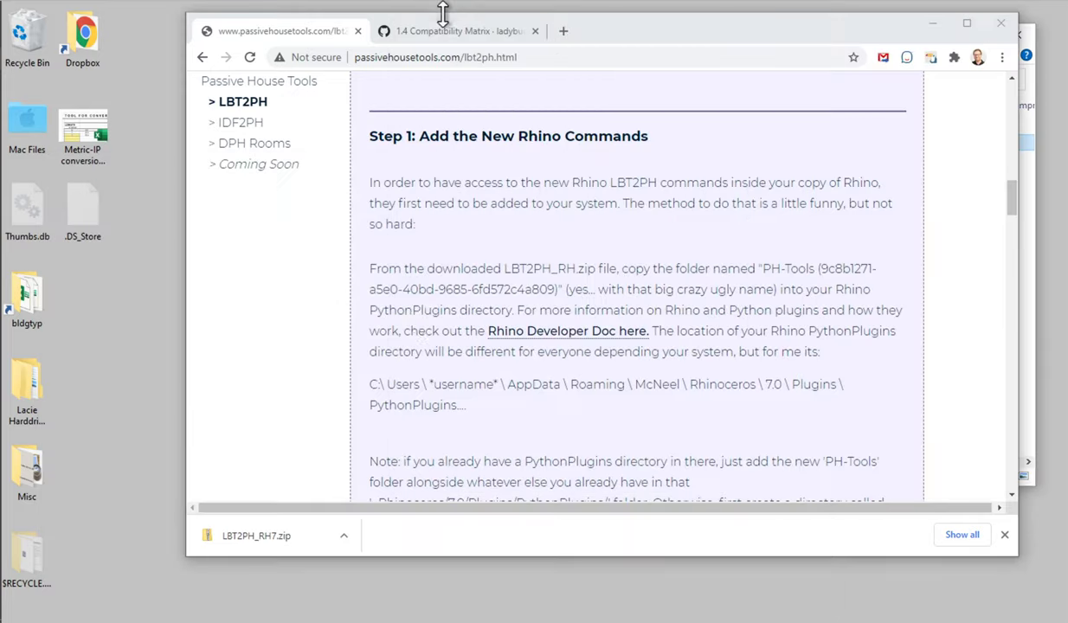
{"action": "scroll", "coordinate": [428, 311], "scroll_direction": "down", "scroll_amount": 2}
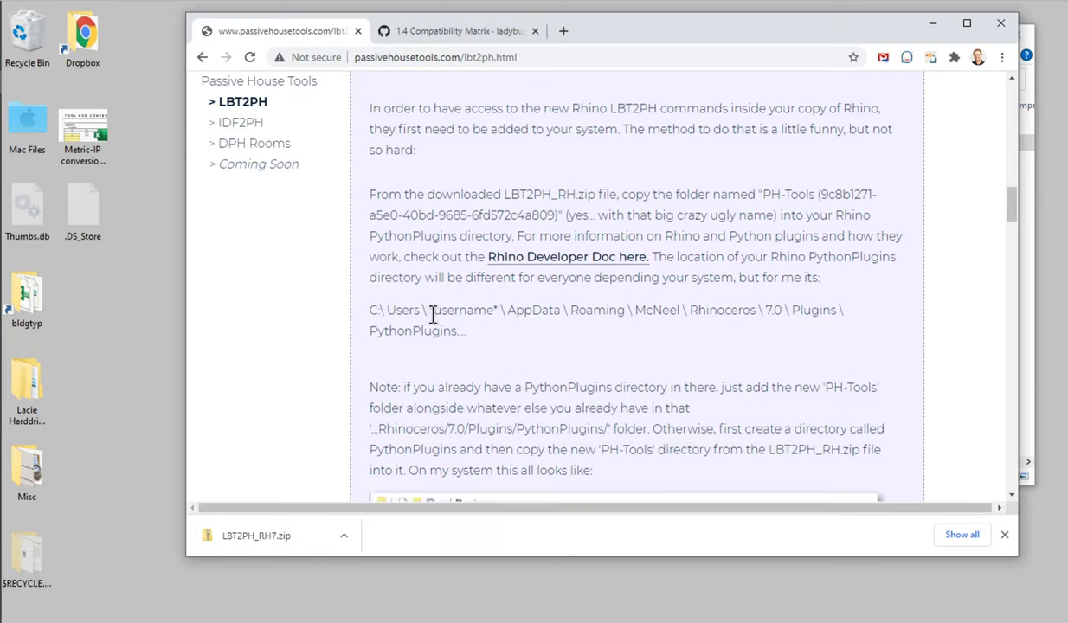
{"action": "left_click_drag", "start_coordinate": [478, 256], "coordinate": [368, 236]}
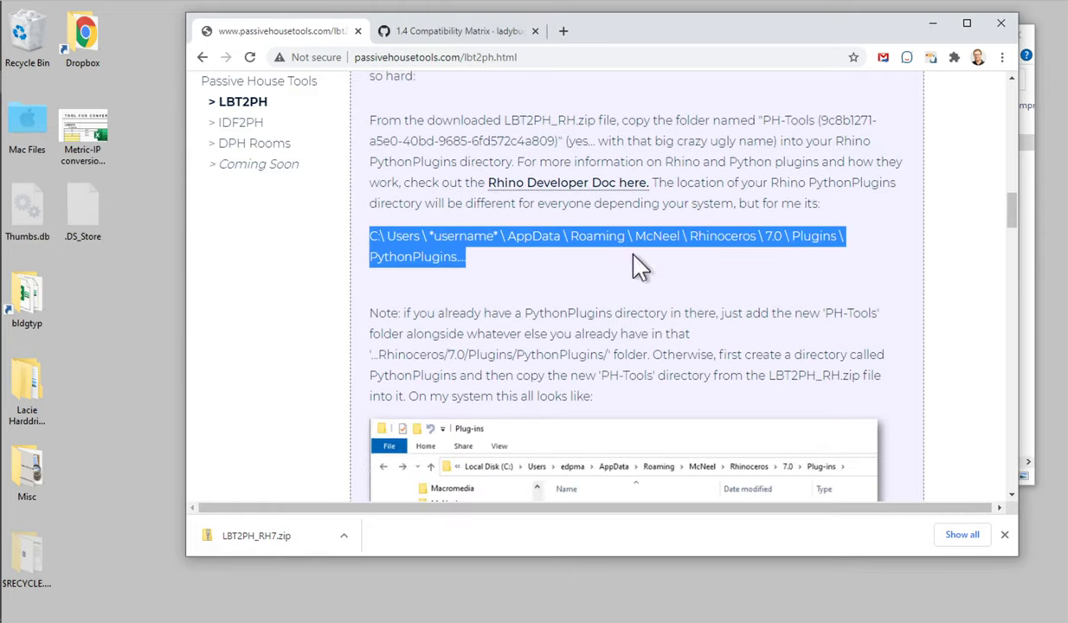
Read past the PythonPlugins note to Step 2 on importing the LBT2PH toolbar, and shift the Chrome window to uncover the archive window.
{"action": "scroll", "coordinate": [514, 313], "scroll_direction": "down", "scroll_amount": 1}
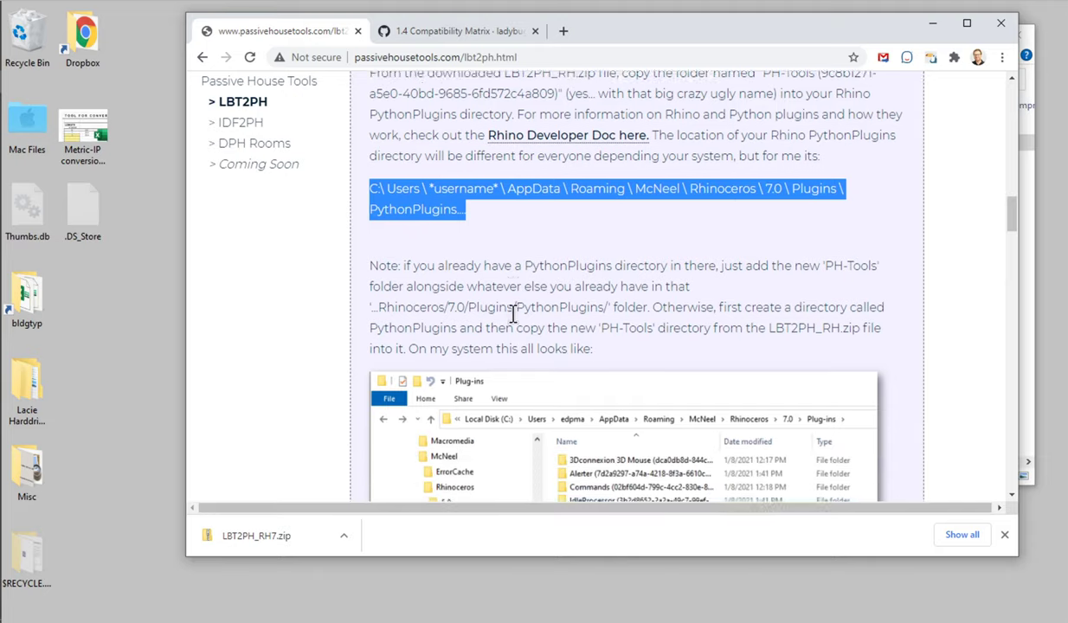
{"action": "scroll", "coordinate": [477, 255], "scroll_direction": "down", "scroll_amount": 10}
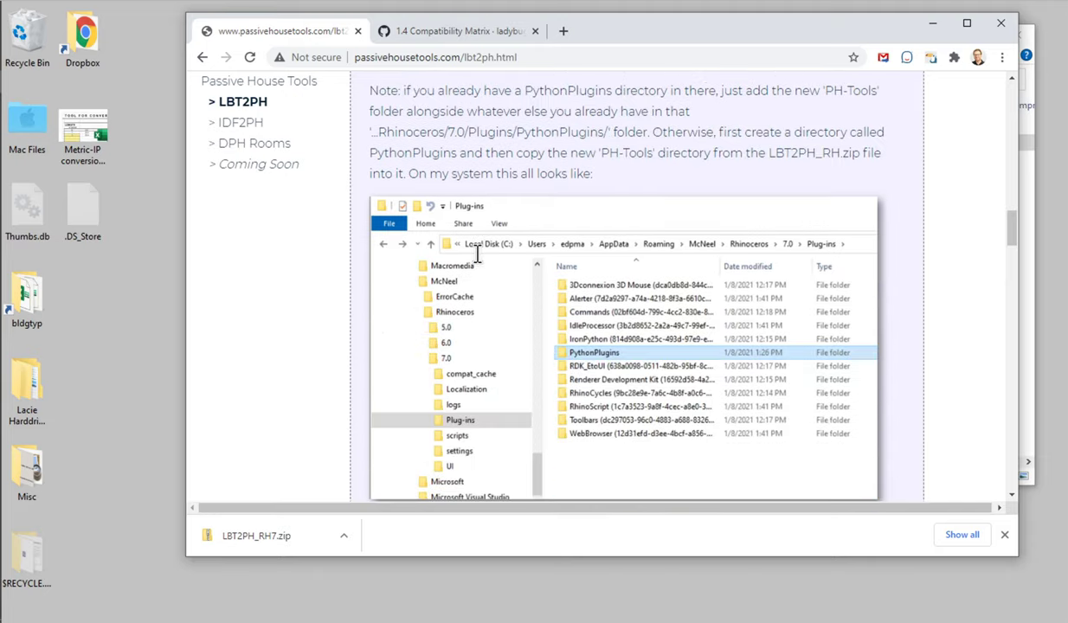
{"action": "scroll", "coordinate": [481, 234], "scroll_direction": "down", "scroll_amount": 1}
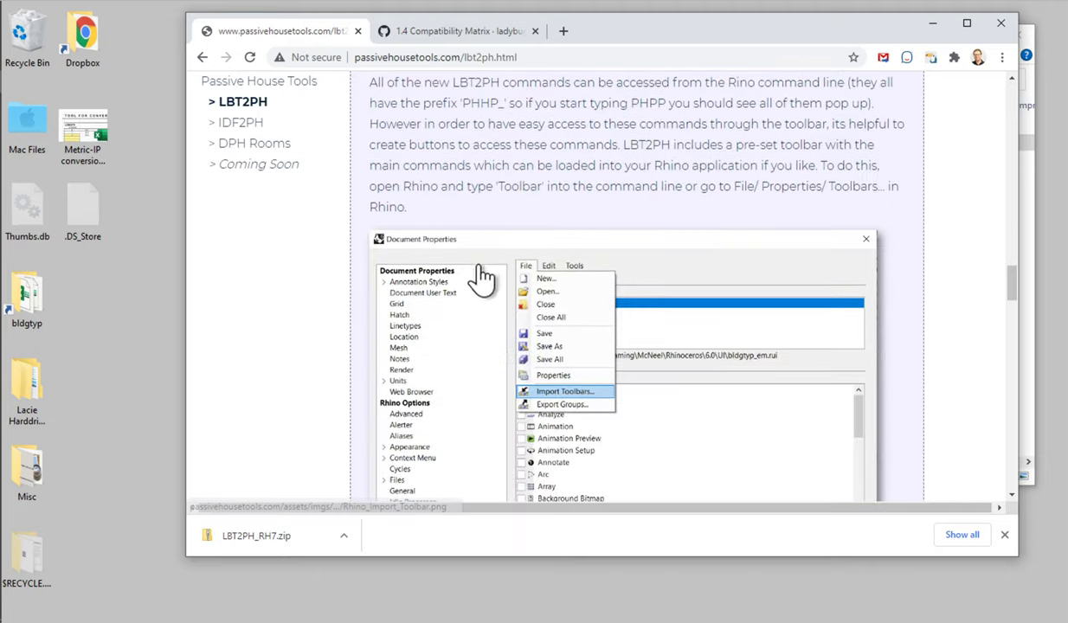
{"action": "scroll", "coordinate": [482, 251], "scroll_direction": "up", "scroll_amount": 2}
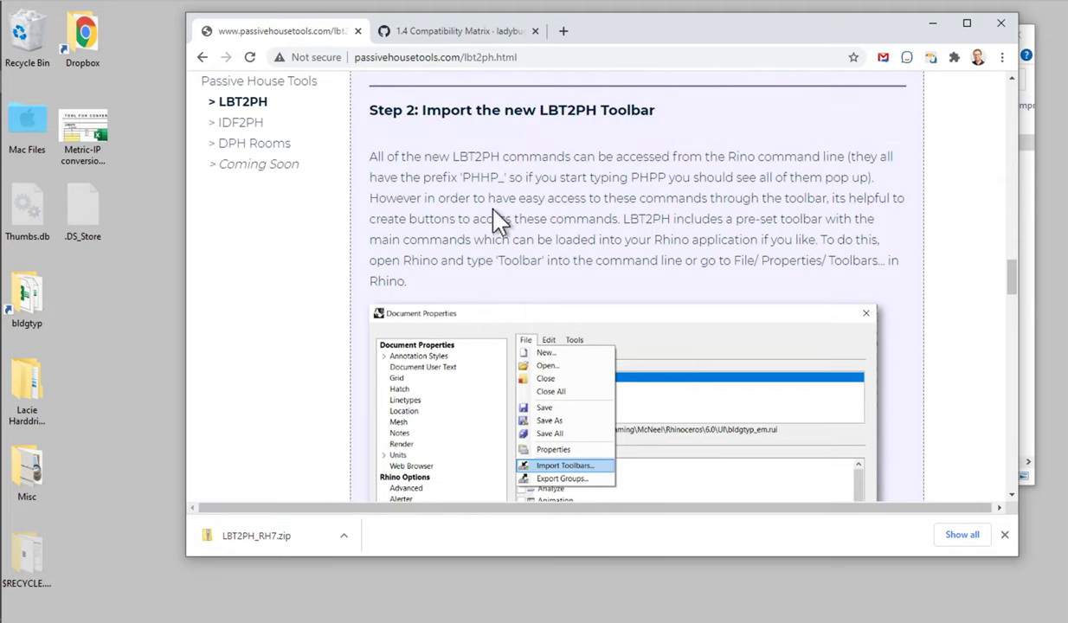
{"action": "left_click_drag", "start_coordinate": [680, 23], "coordinate": [625, 28]}
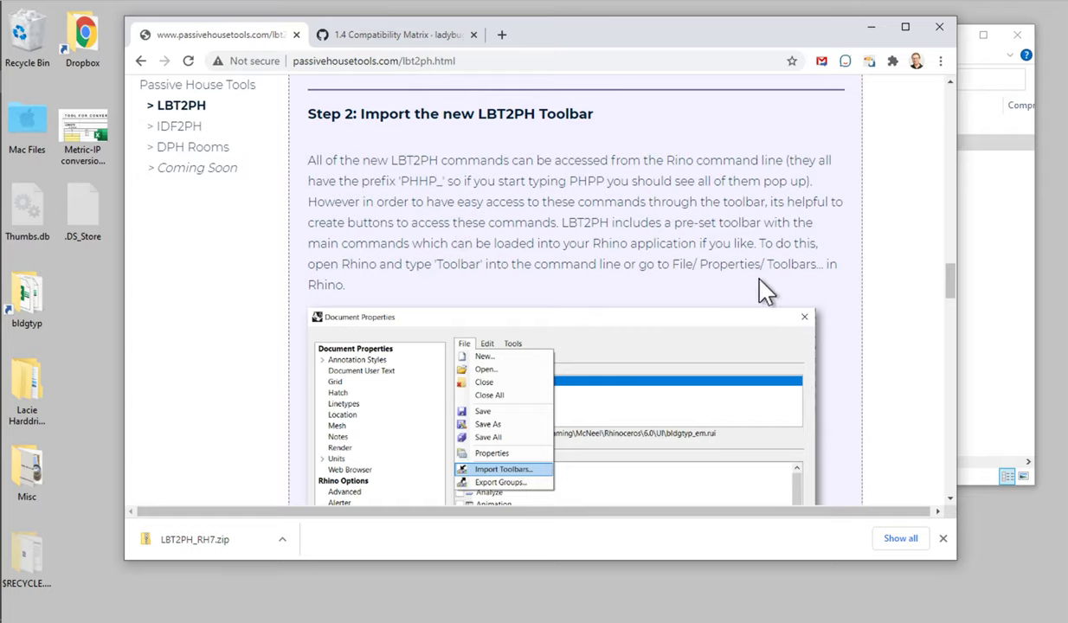
Point out the PH_Tools.rui toolbar file in the LBT2PH_RH7.zip window, and return to the Step 2 instructions in Chrome.
{"action": "left_click", "coordinate": [996, 333]}
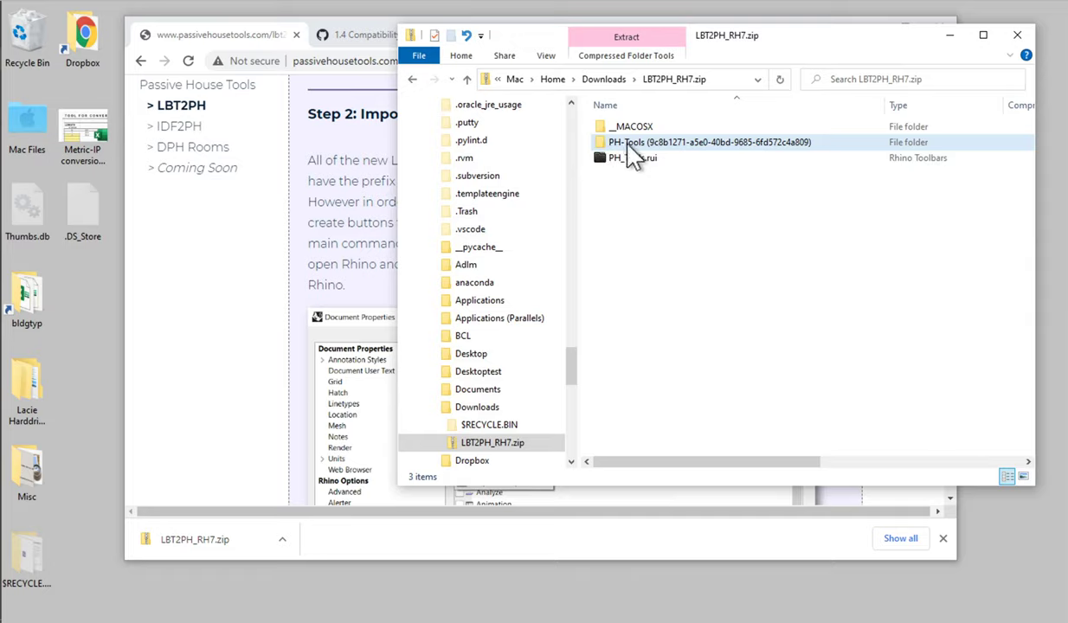
{"action": "left_click", "coordinate": [614, 173]}
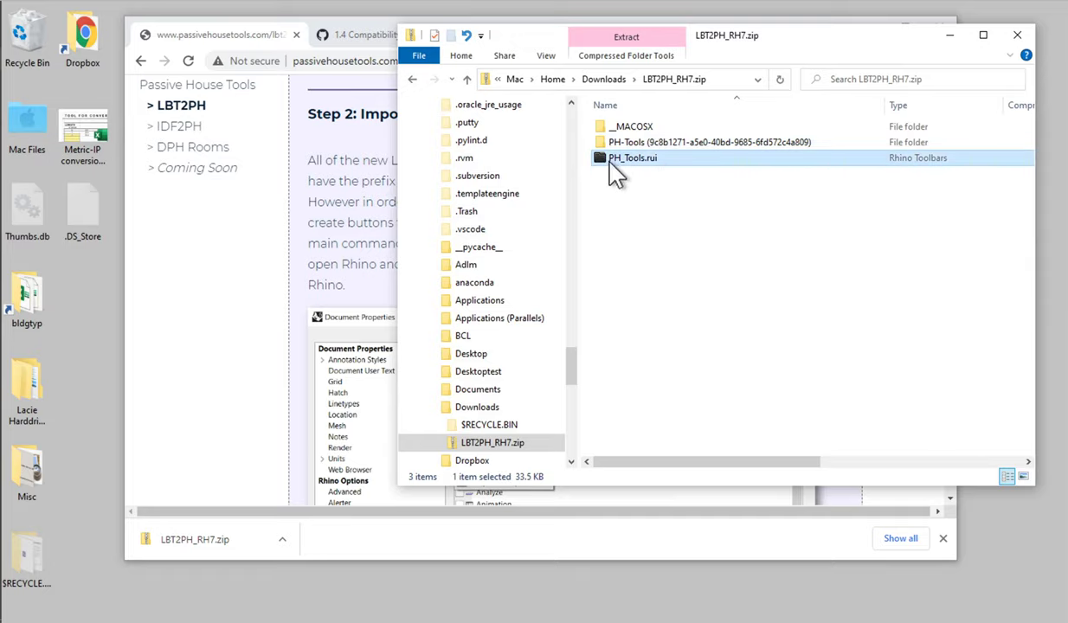
{"action": "double_click", "coordinate": [655, 173]}
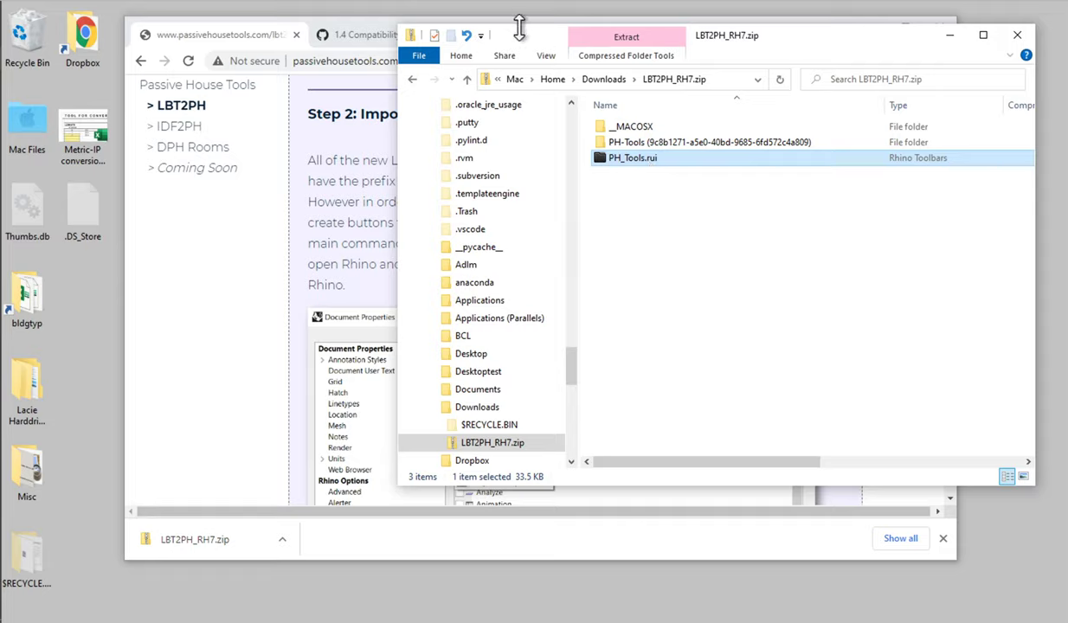
{"action": "left_click", "coordinate": [322, 15]}
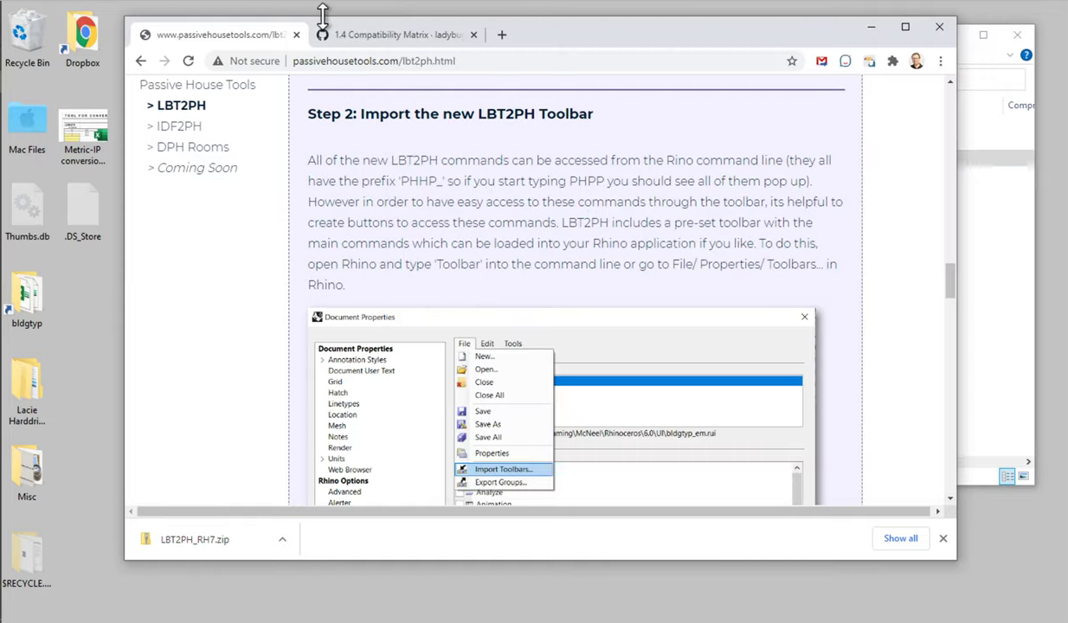
Switch to Rhino 7, move its window aside and show the Toolbars page of the document properties.
{"action": "mouse_move", "coordinate": [37, 49]}
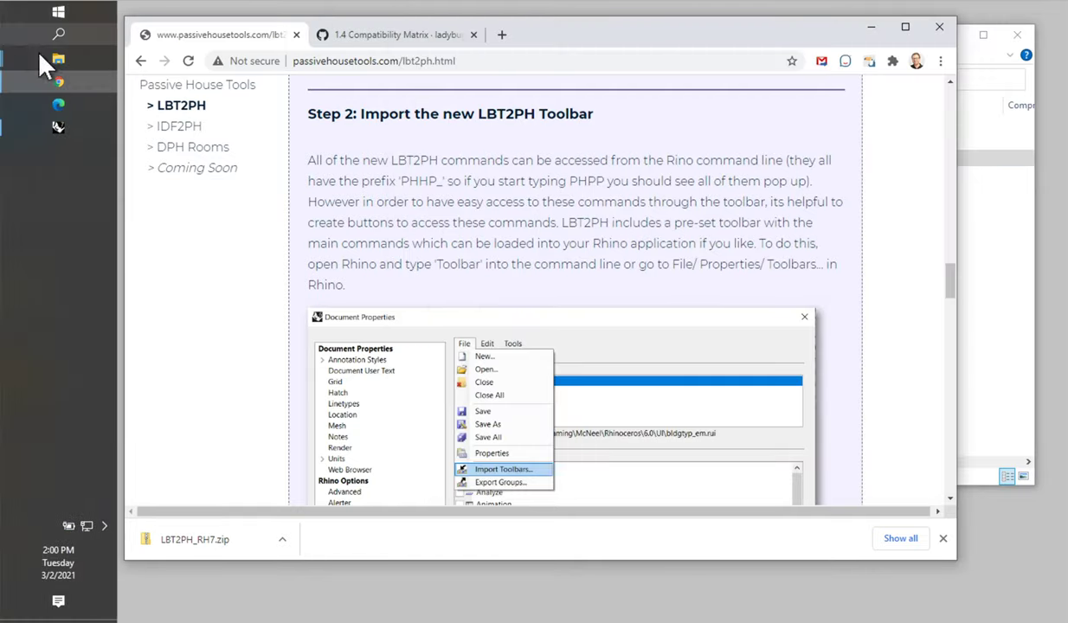
{"action": "left_click", "coordinate": [50, 130]}
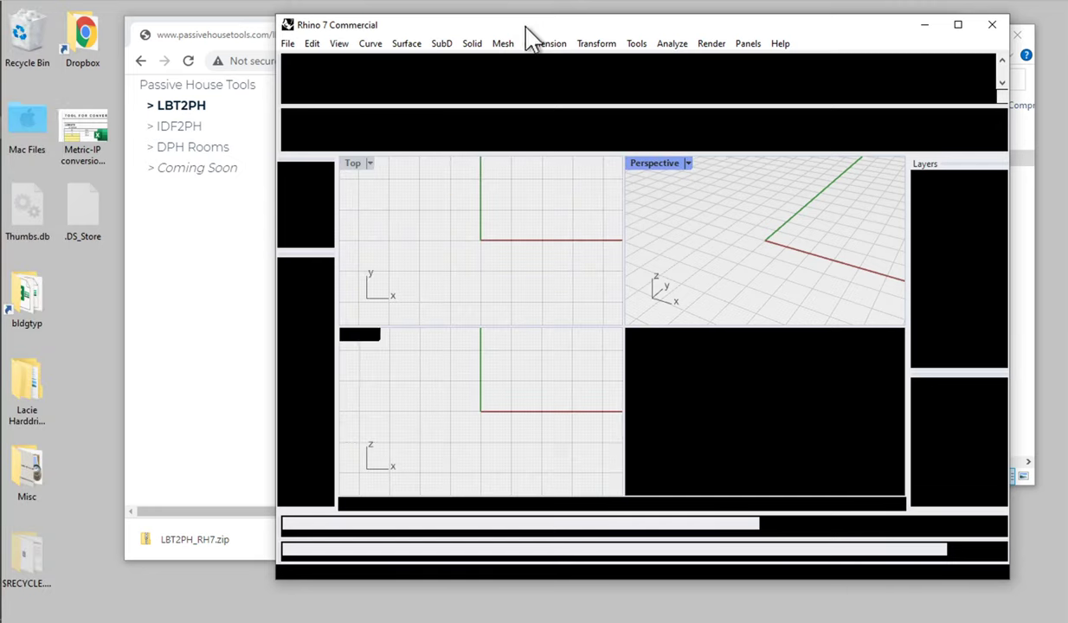
{"action": "left_click_drag", "start_coordinate": [540, 26], "coordinate": [294, 24]}
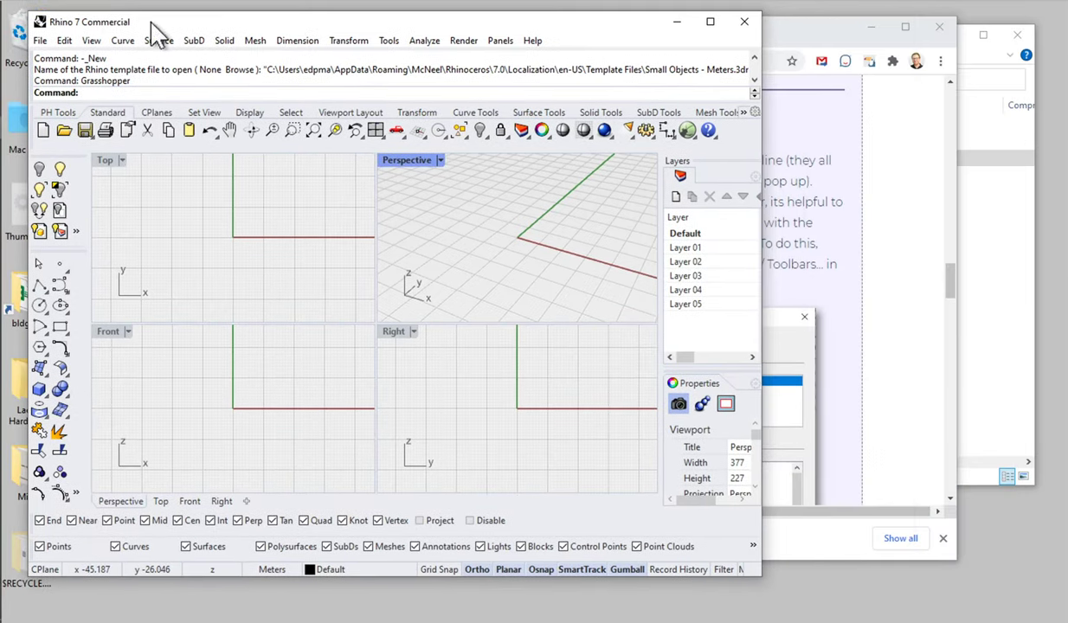
{"action": "left_click", "coordinate": [38, 39]}
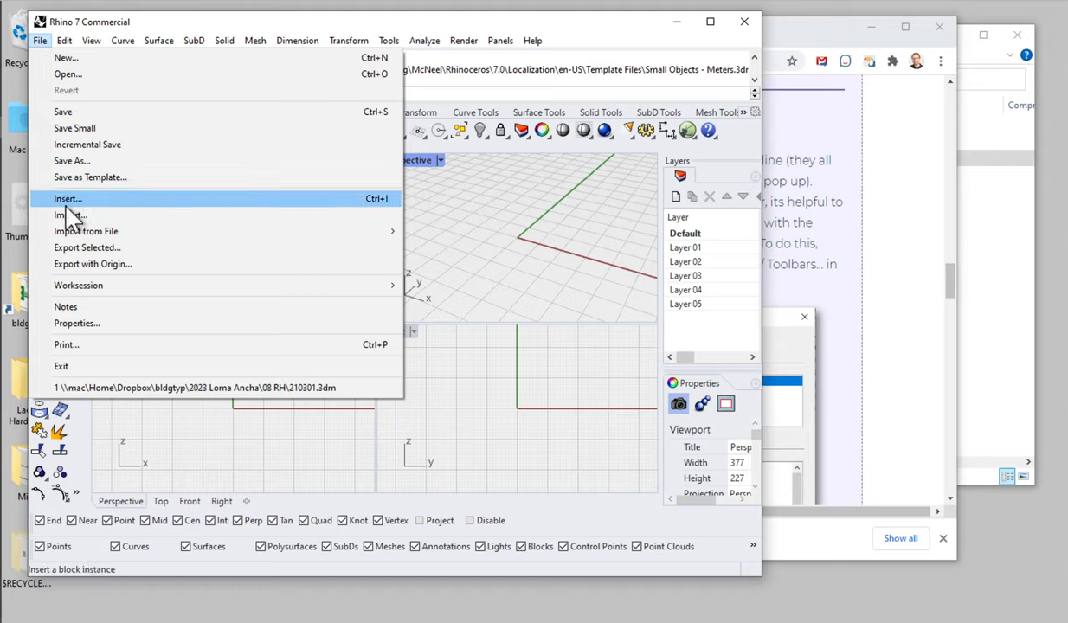
{"action": "left_click", "coordinate": [76, 323]}
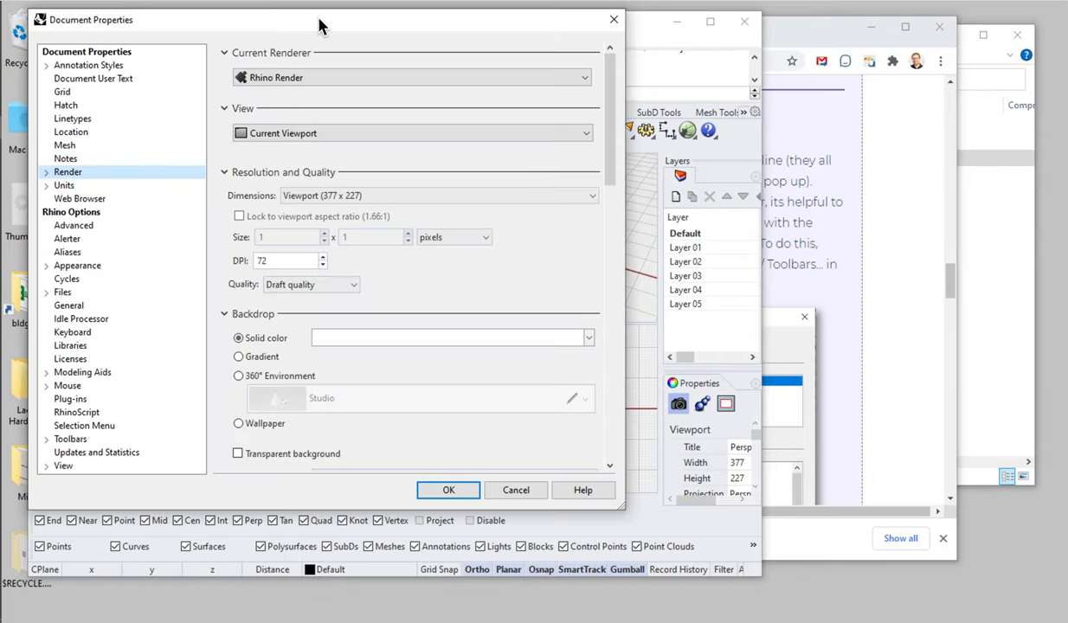
{"action": "left_click_drag", "start_coordinate": [319, 26], "coordinate": [350, 23]}
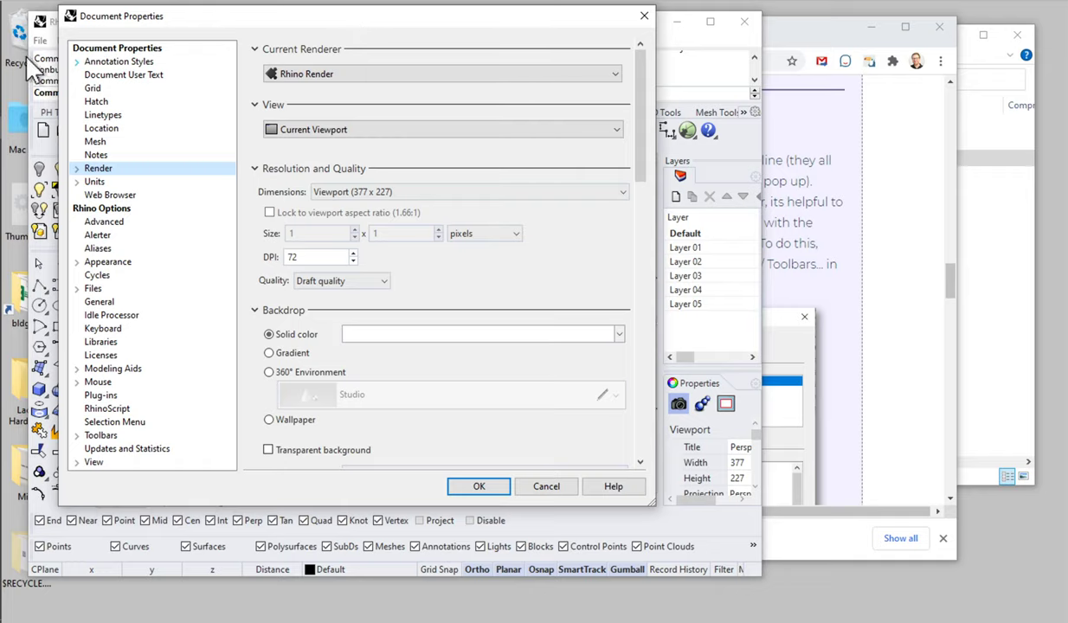
{"action": "left_click", "coordinate": [77, 435]}
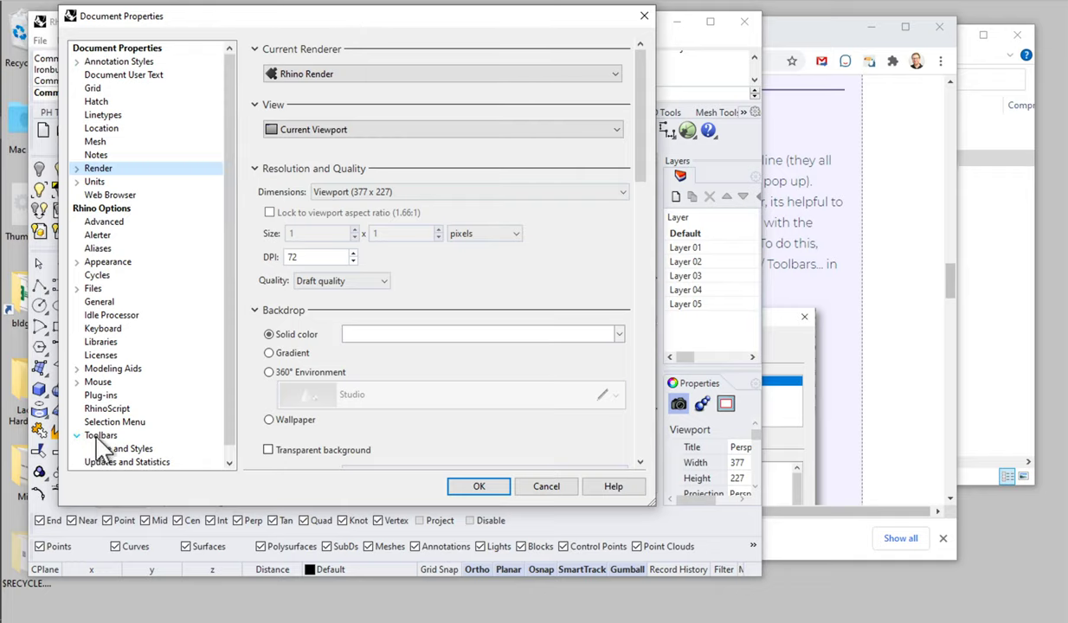
{"action": "left_click", "coordinate": [102, 436]}
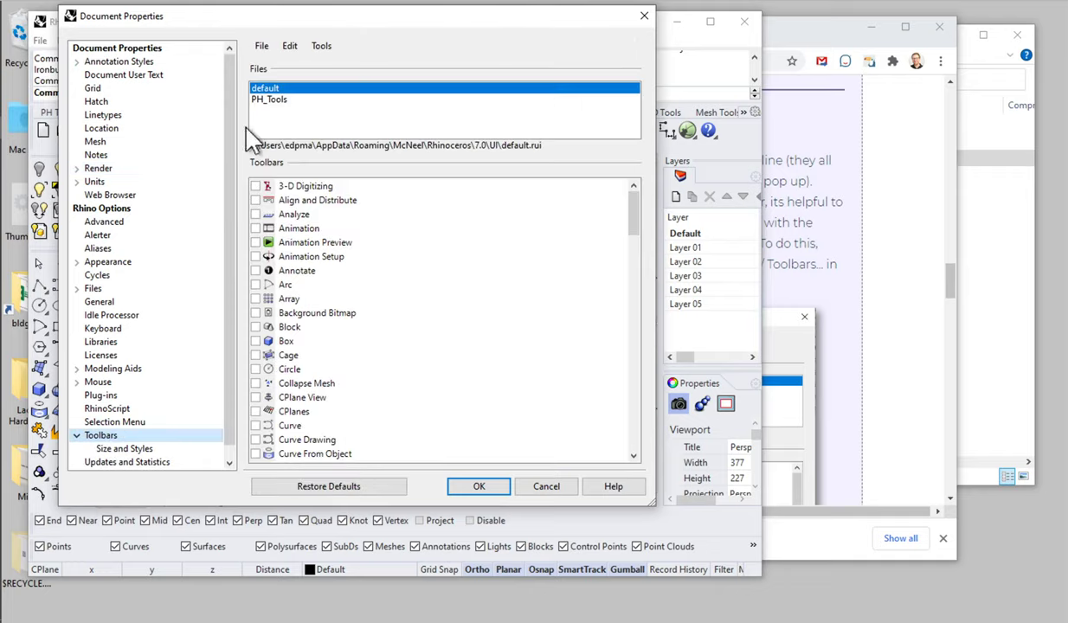
Start importing a toolbar file, compare the file chooser with PH_Tools.rui in the archive window, and cancel the import and document properties.
{"action": "left_click", "coordinate": [263, 46]}
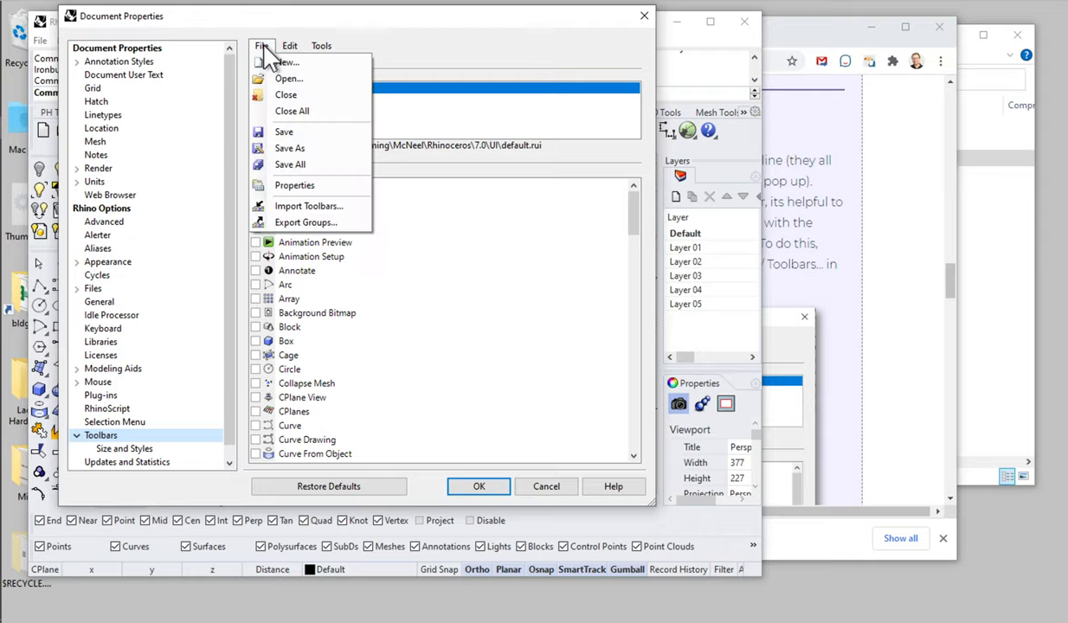
{"action": "left_click", "coordinate": [293, 206]}
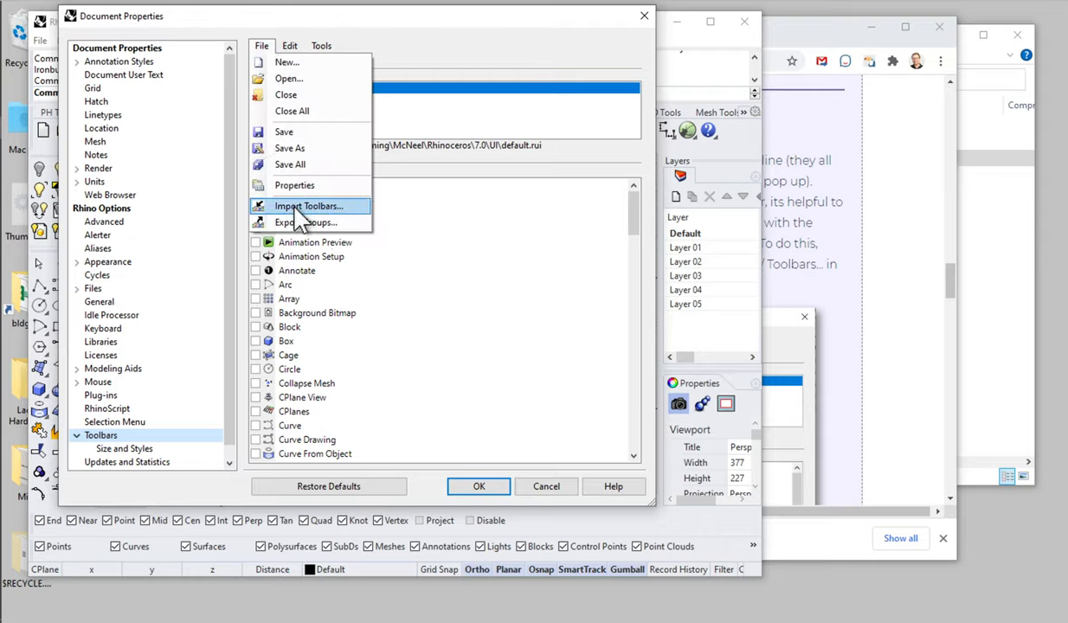
{"action": "left_click", "coordinate": [286, 213]}
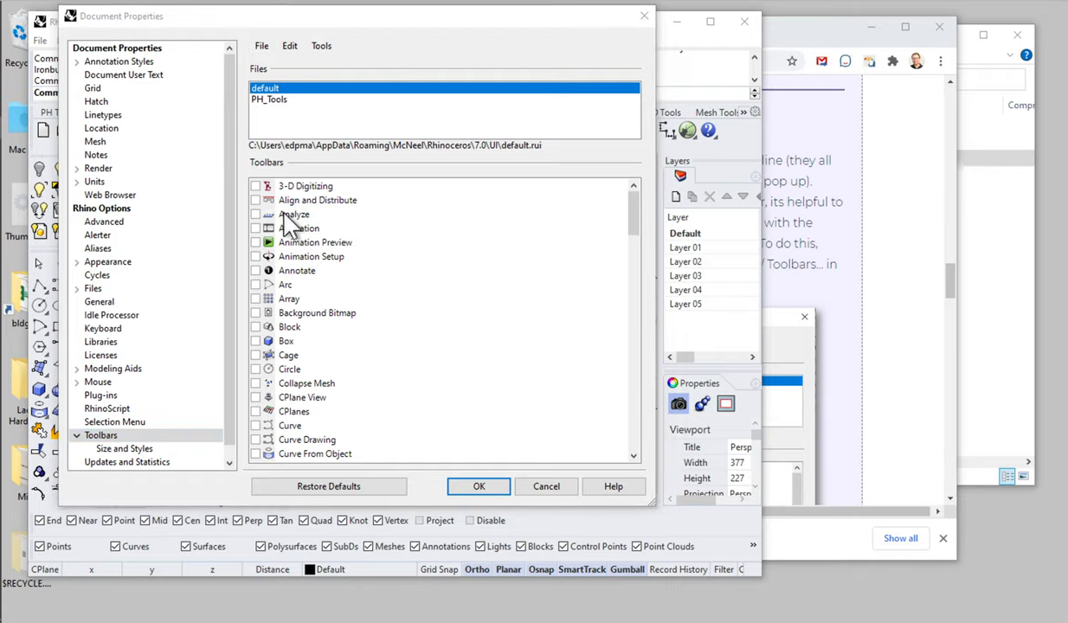
{"action": "left_click", "coordinate": [1028, 205]}
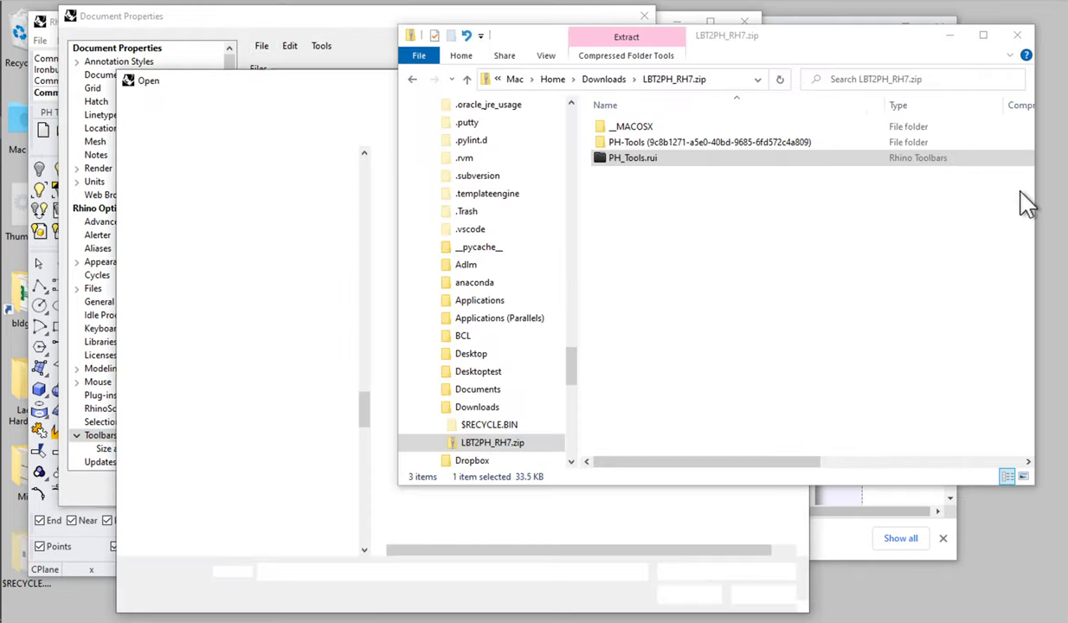
{"action": "left_click", "coordinate": [630, 161]}
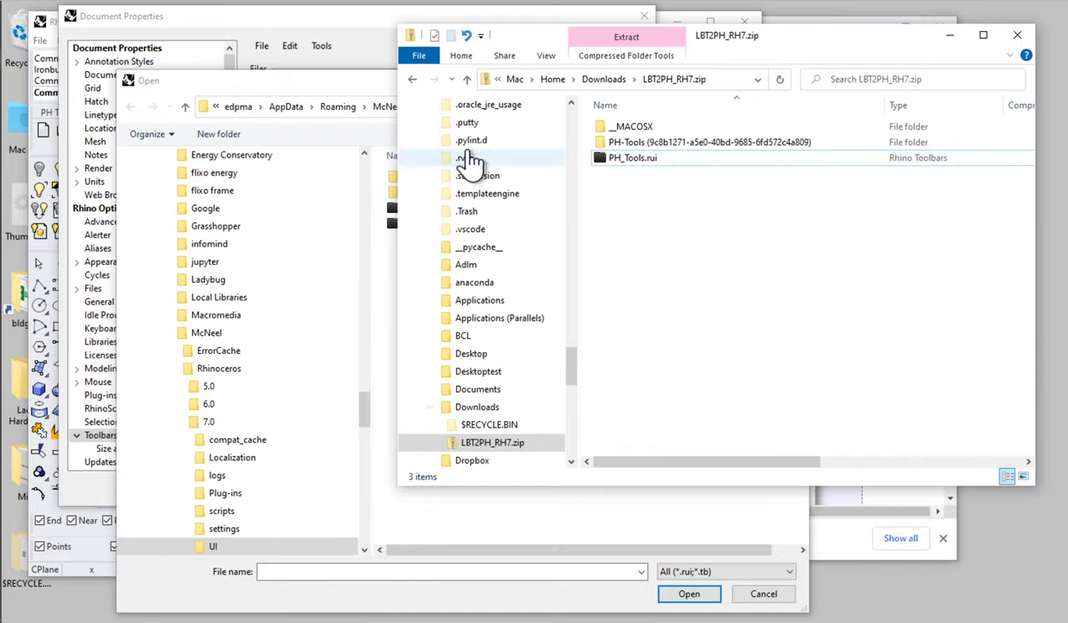
{"action": "left_click", "coordinate": [332, 80]}
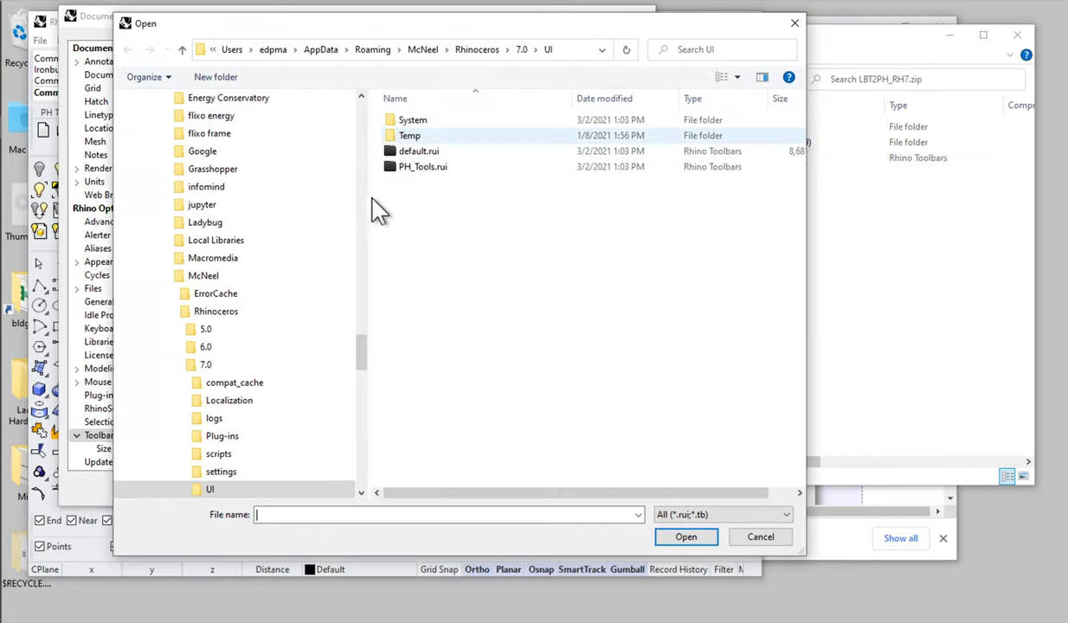
{"action": "left_click", "coordinate": [868, 303]}
{"action": "left_click", "coordinate": [611, 160]}
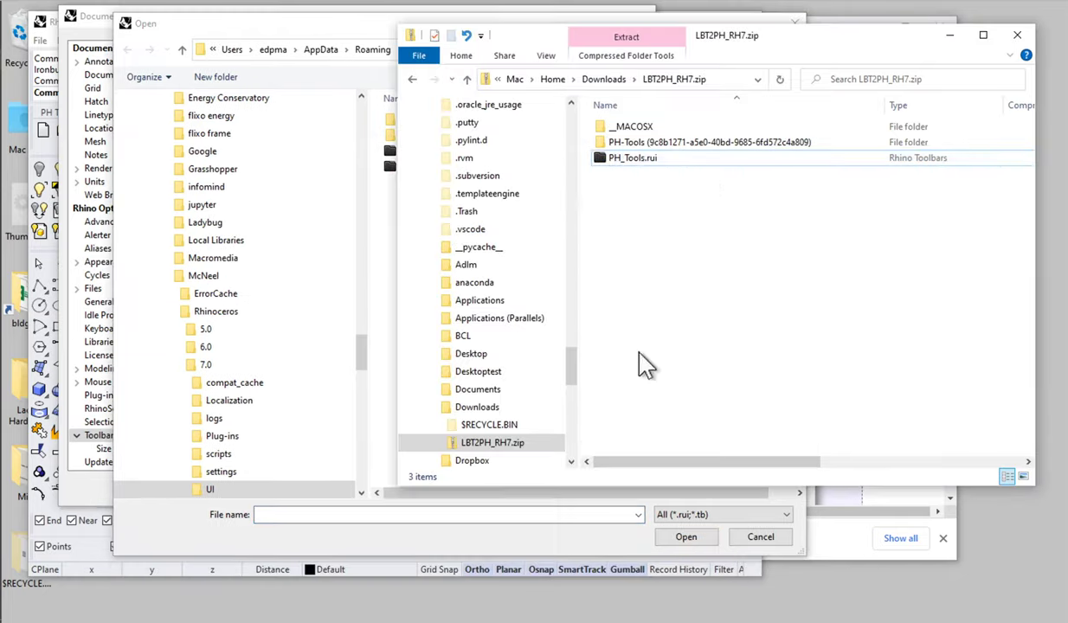
{"action": "left_click", "coordinate": [732, 522]}
{"action": "left_click", "coordinate": [757, 540]}
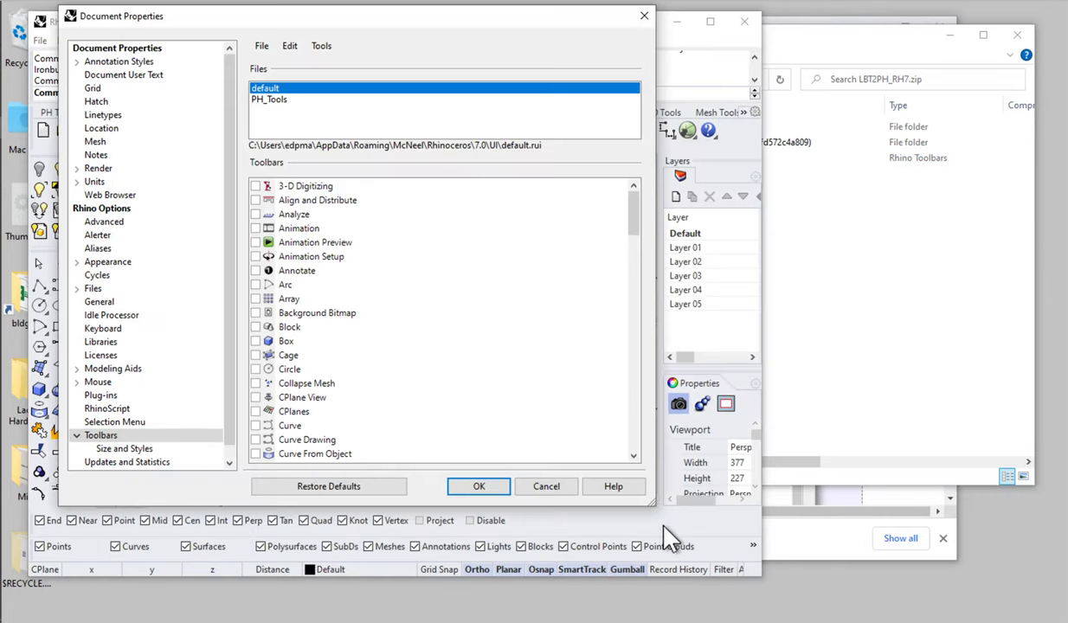
{"action": "left_click", "coordinate": [549, 490]}
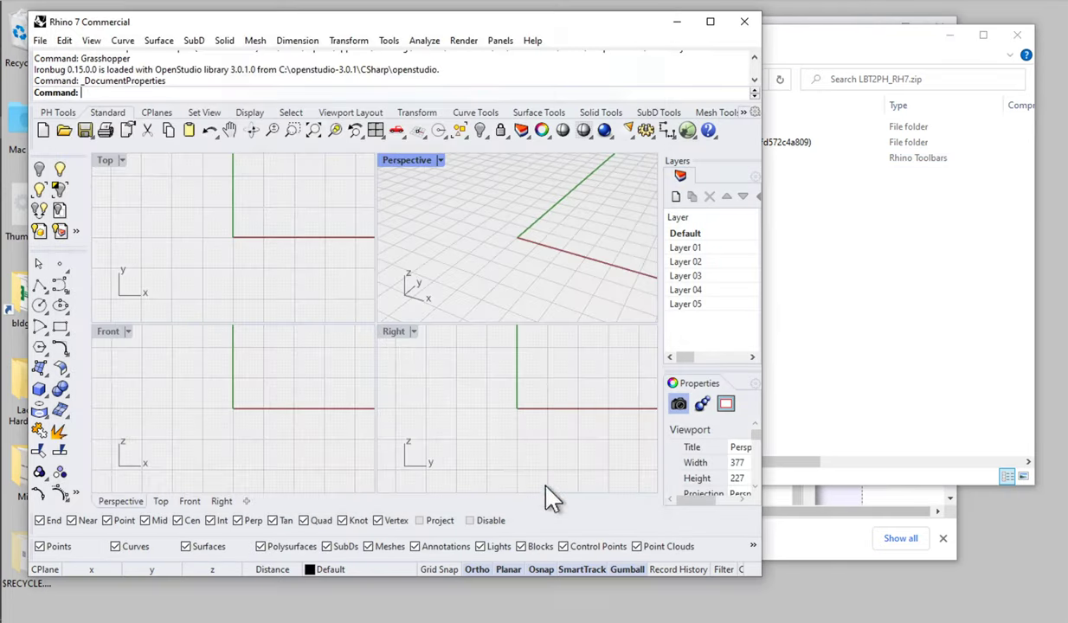
Show the PH Tools toolbar, list the commands beginning with PHPP in the command line, and clear the entry.
{"action": "left_click", "coordinate": [56, 113]}
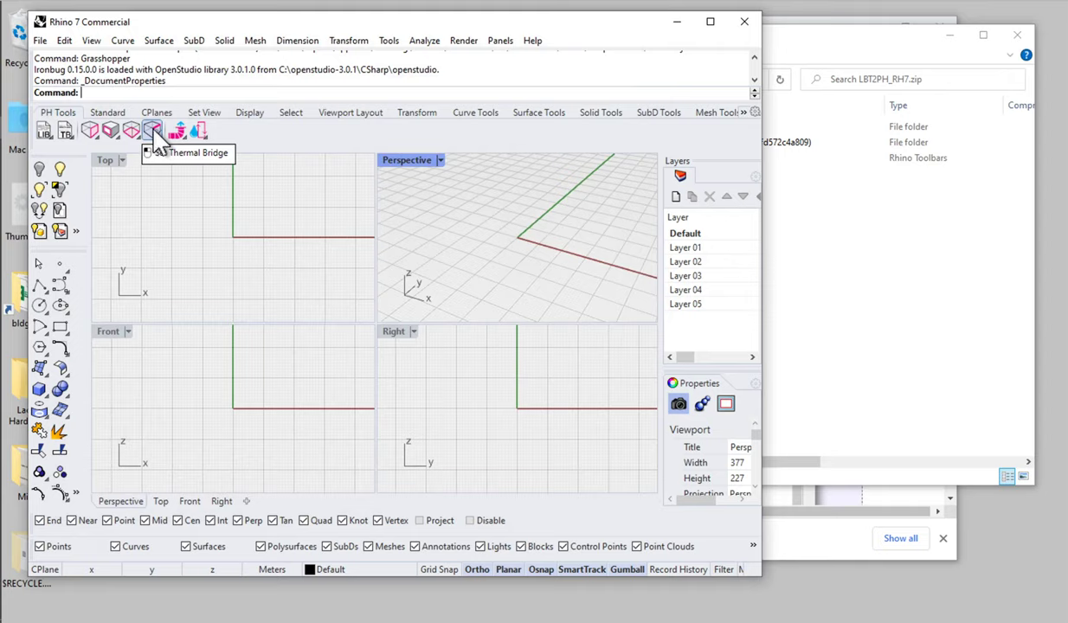
{"action": "type", "text": "PHPP"}
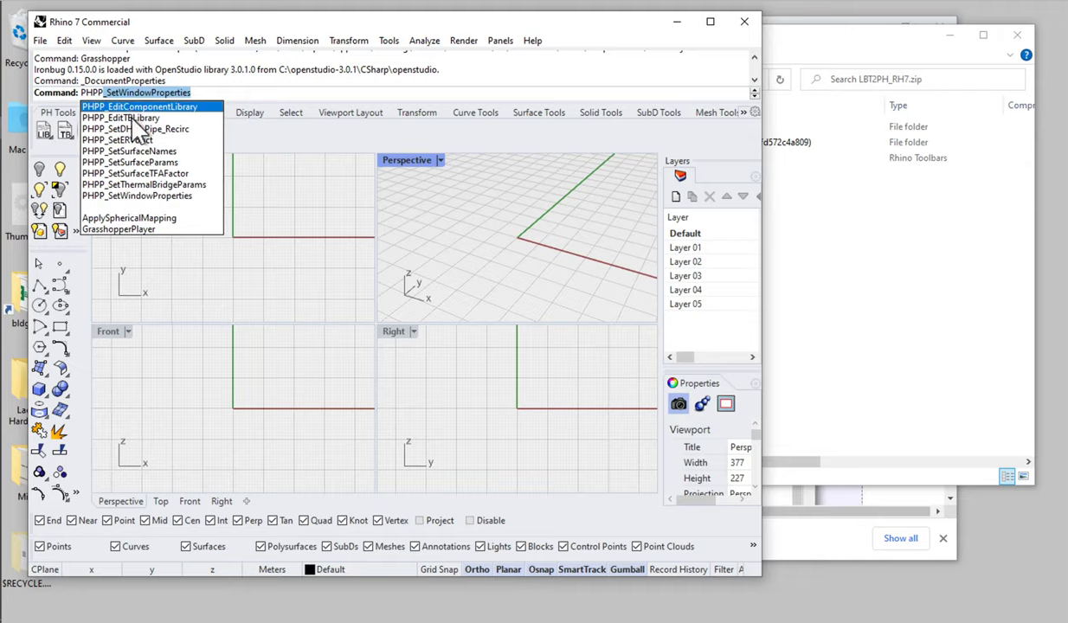
{"action": "left_click", "coordinate": [213, 86]}
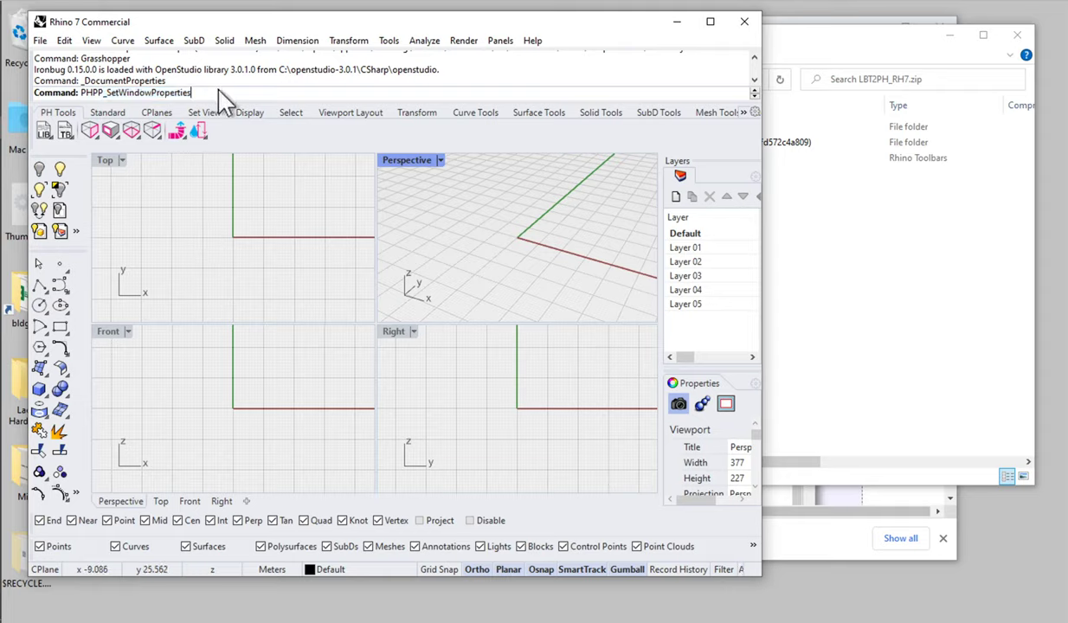
{"action": "left_click_drag", "start_coordinate": [210, 93], "coordinate": [54, 97]}
{"action": "key", "text": "BackSpace"}
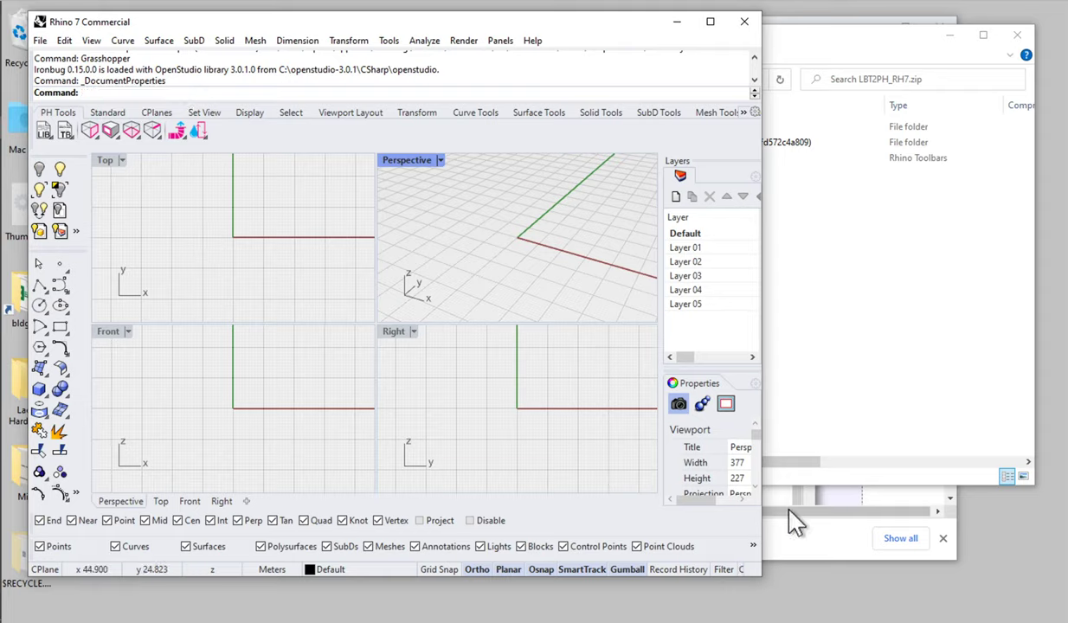
Return to the LBT2PH page in Chrome and highlight the startup command _NoEcho _-RunPythonScript _Enter in the Step 3 instructions.
{"action": "left_click", "coordinate": [818, 535]}
{"action": "scroll", "coordinate": [368, 262], "scroll_direction": "up", "scroll_amount": 9}
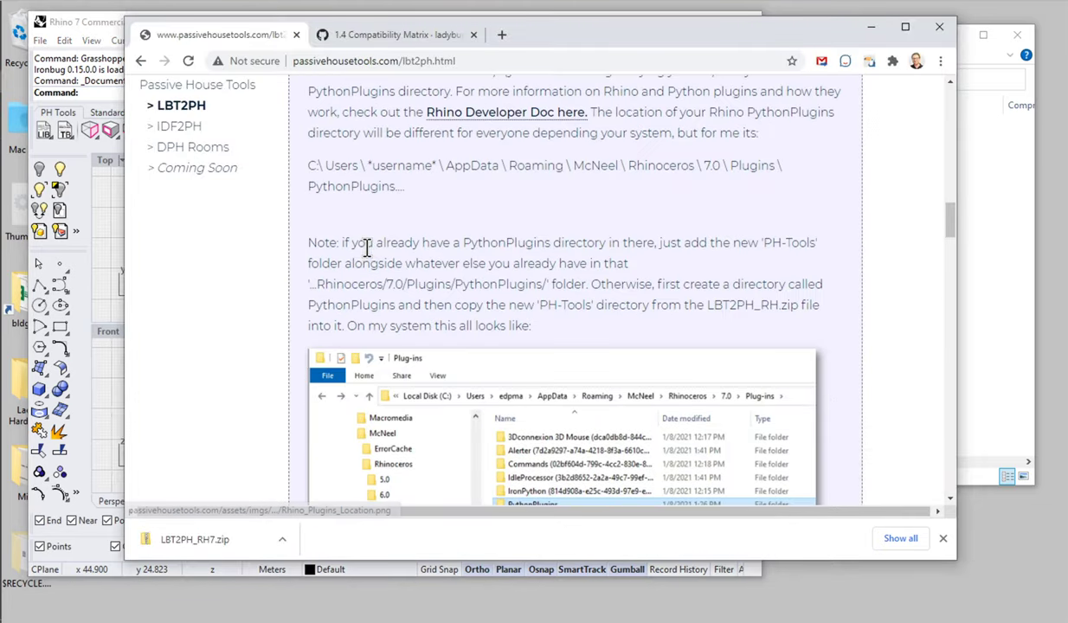
{"action": "scroll", "coordinate": [368, 248], "scroll_direction": "down", "scroll_amount": 10}
{"action": "scroll", "coordinate": [368, 256], "scroll_direction": "down", "scroll_amount": 12}
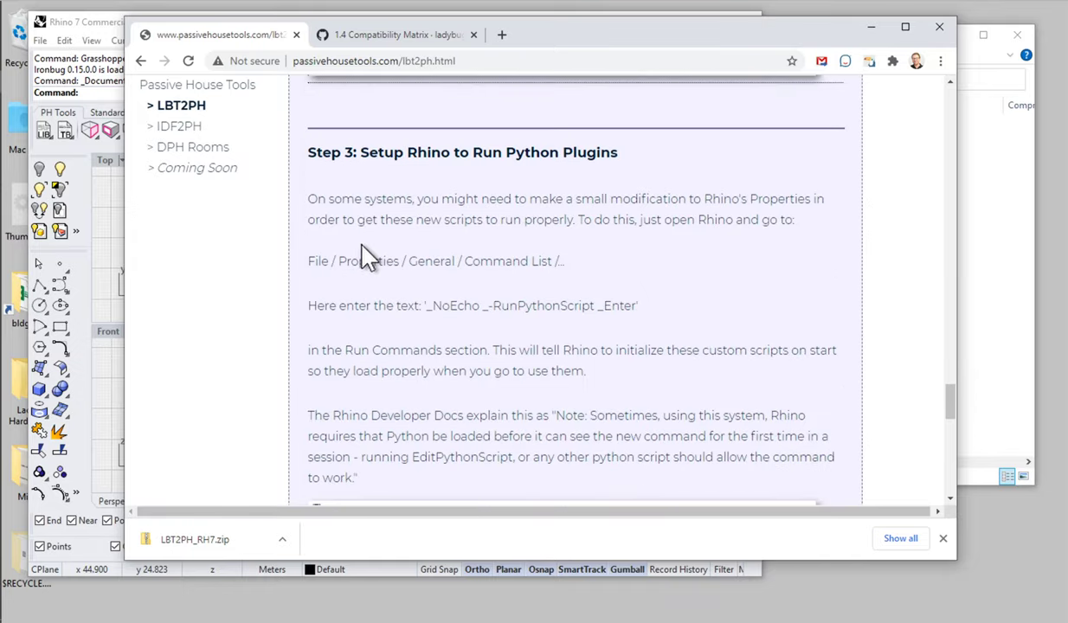
{"action": "scroll", "coordinate": [368, 255], "scroll_direction": "down", "scroll_amount": 1}
{"action": "scroll", "coordinate": [389, 292], "scroll_direction": "down", "scroll_amount": 1}
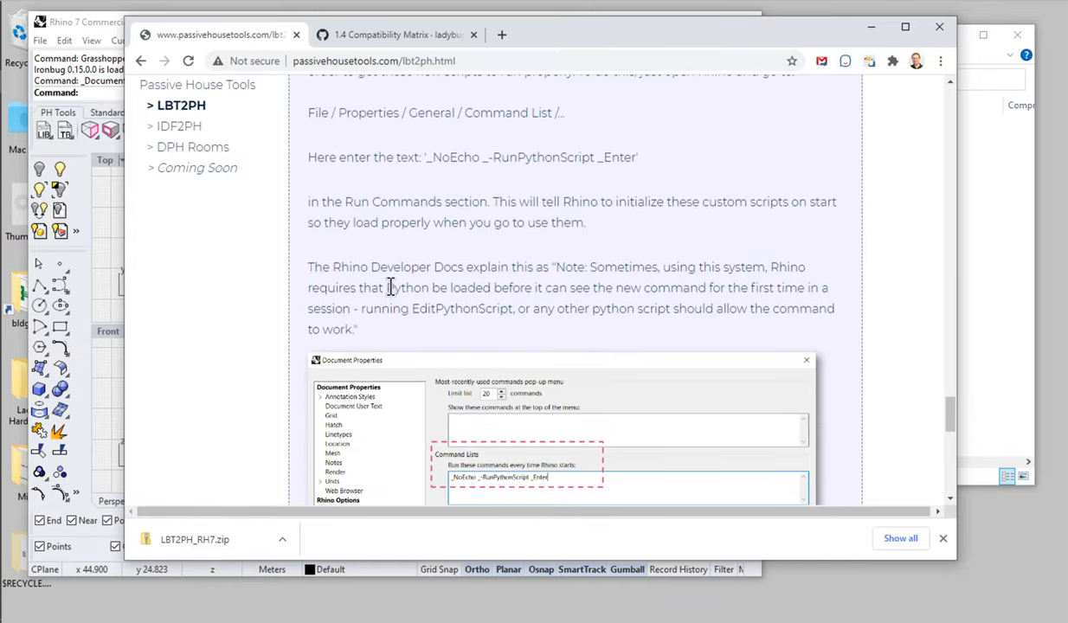
{"action": "scroll", "coordinate": [390, 286], "scroll_direction": "up", "scroll_amount": 1}
{"action": "scroll", "coordinate": [390, 290], "scroll_direction": "up", "scroll_amount": 2}
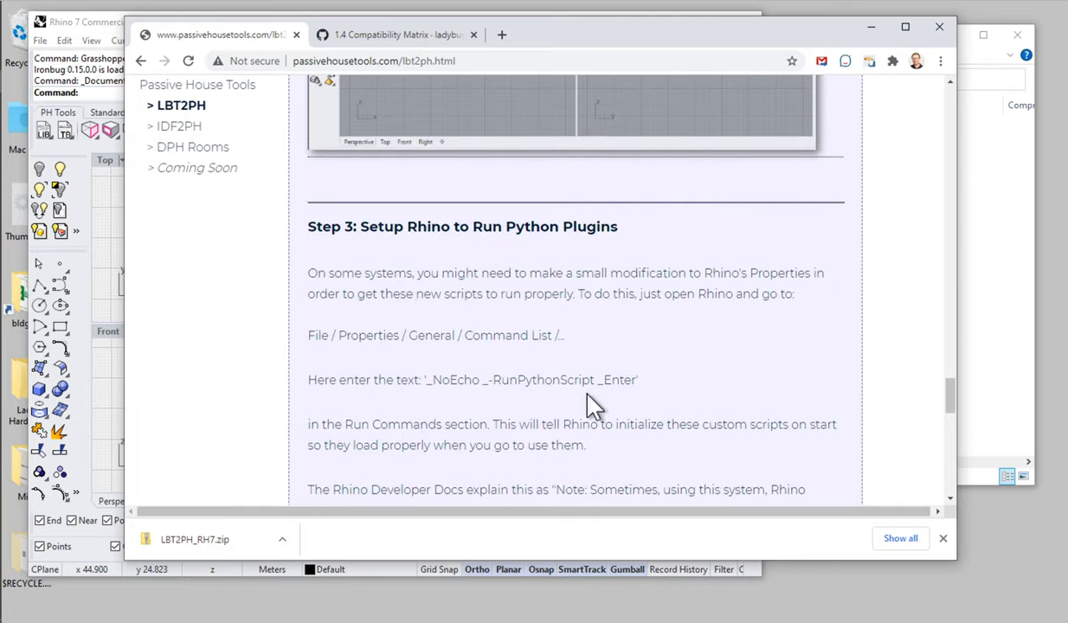
{"action": "left_click_drag", "start_coordinate": [634, 381], "coordinate": [428, 390]}
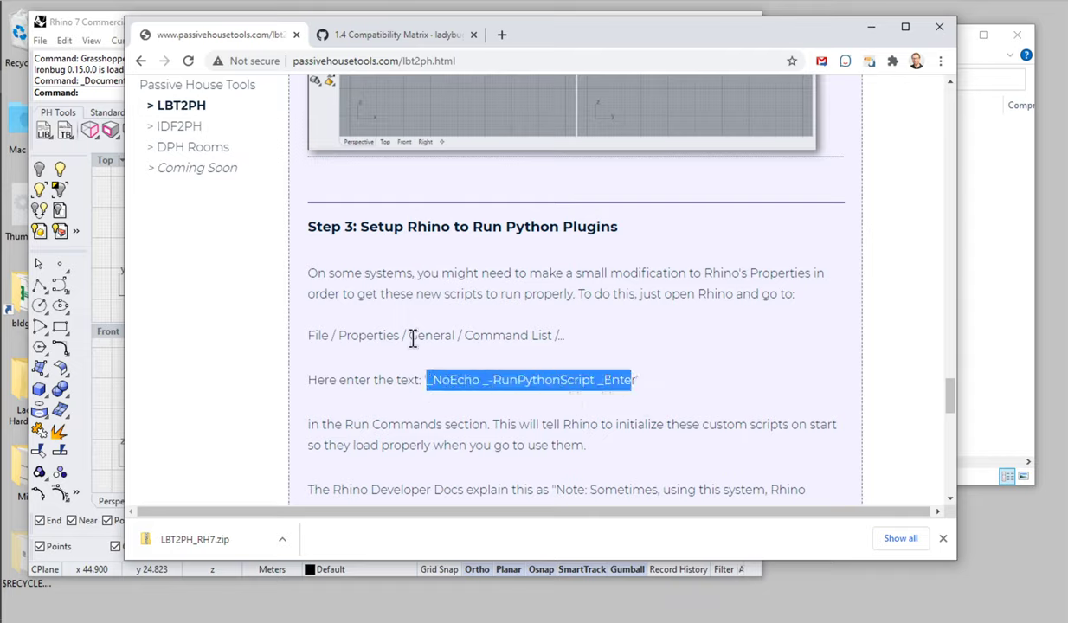
Switch to Rhino 7, open the document properties, compare with the Step 3 instructions in Chrome, and show the General options.
{"action": "left_click", "coordinate": [89, 24]}
{"action": "left_click", "coordinate": [39, 41]}
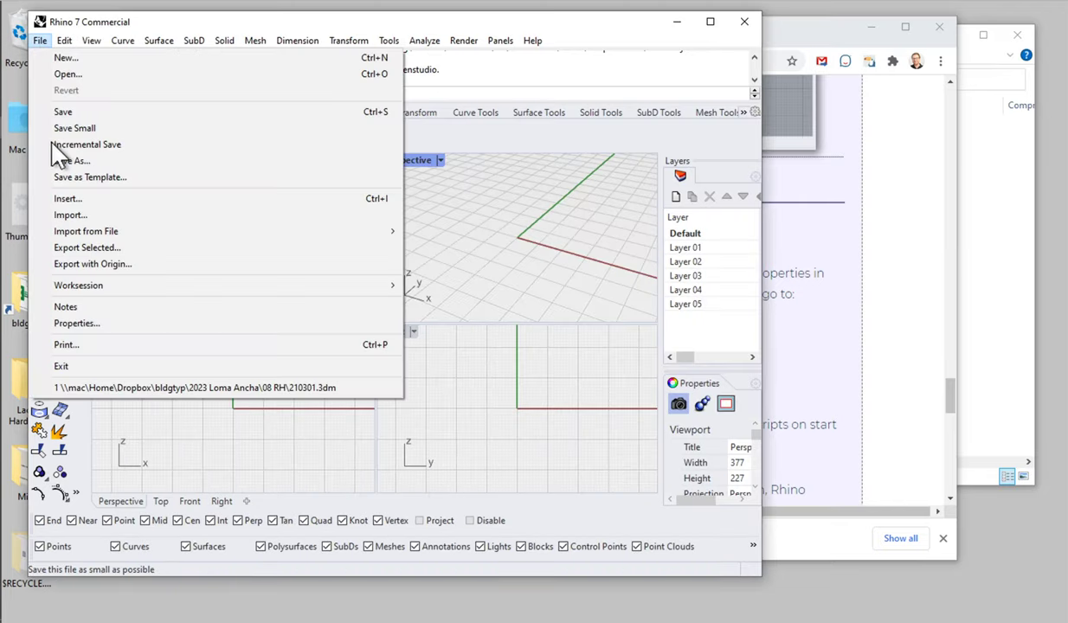
{"action": "left_click", "coordinate": [87, 326]}
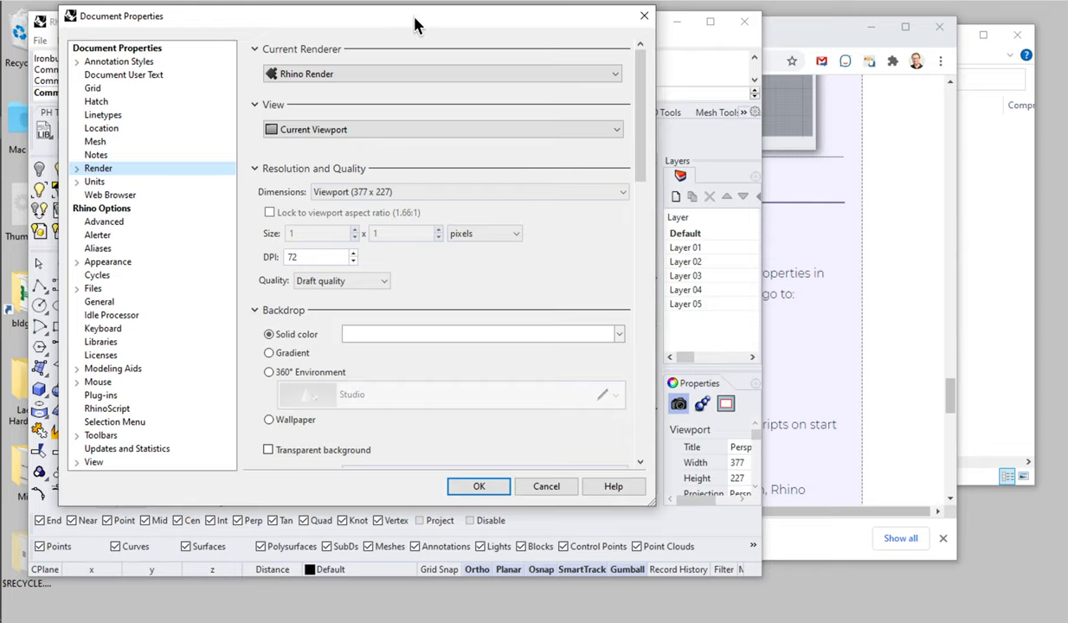
{"action": "left_click_drag", "start_coordinate": [414, 24], "coordinate": [376, 28]}
{"action": "left_click", "coordinate": [773, 283]}
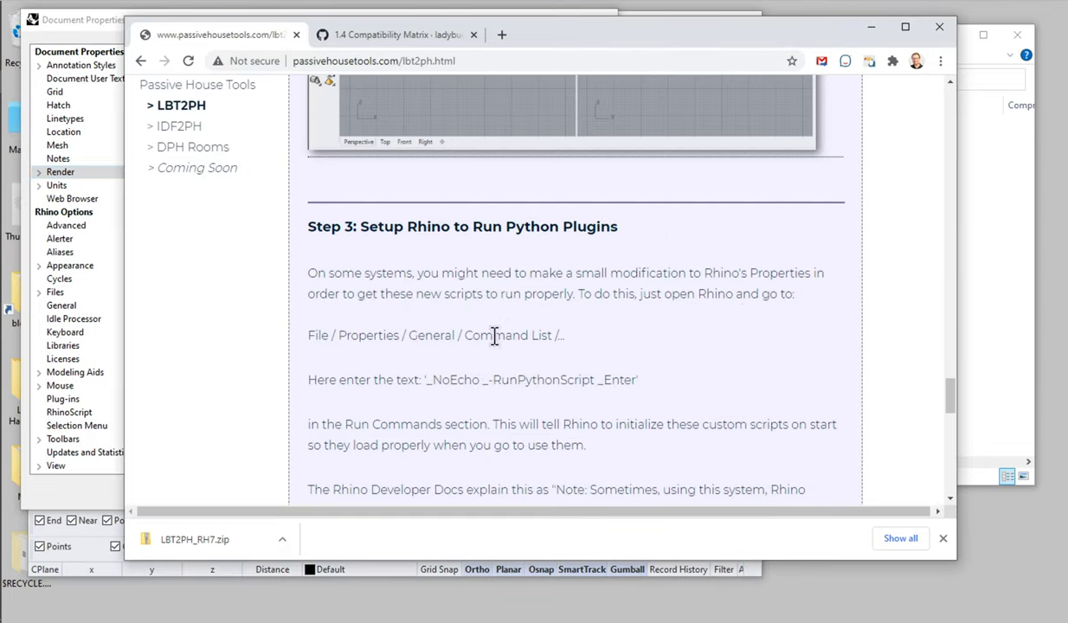
{"action": "left_click", "coordinate": [84, 94]}
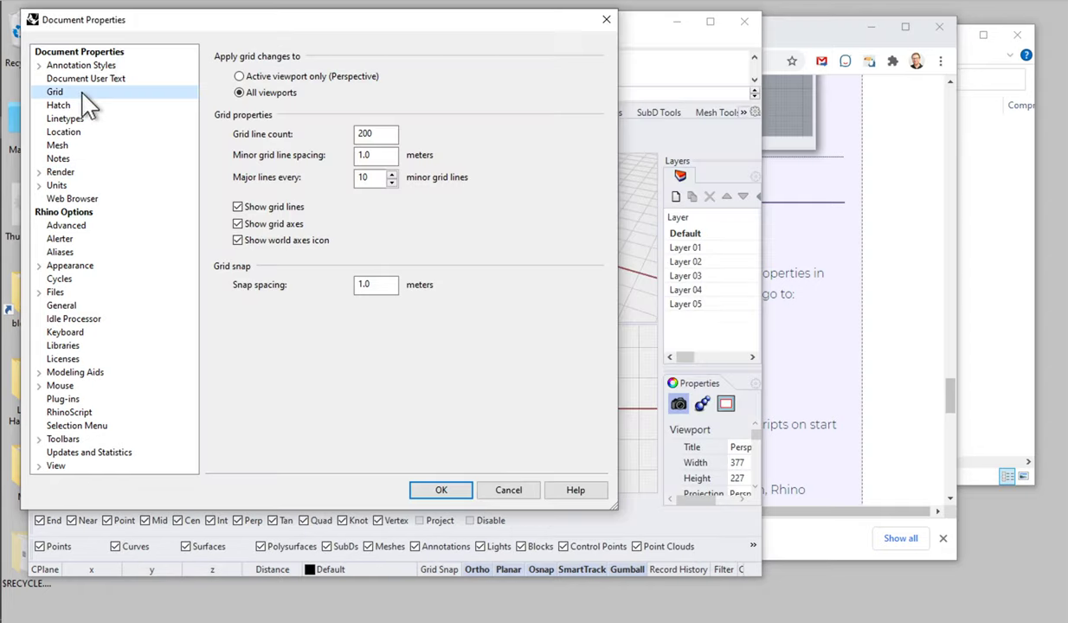
{"action": "left_click", "coordinate": [63, 303]}
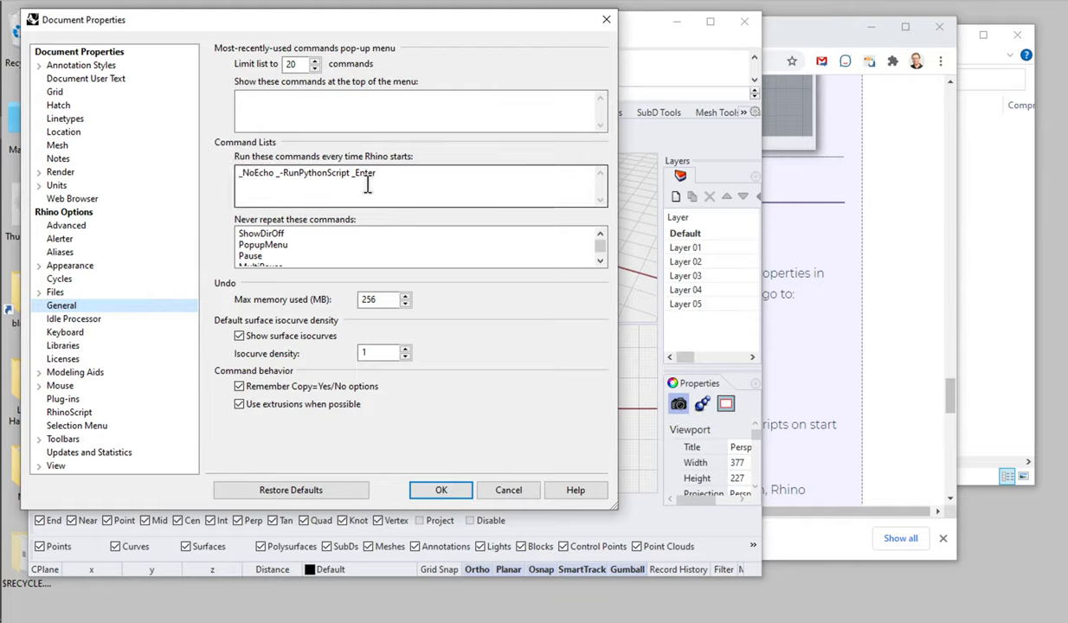
Highlight the startup command _NoEcho _-RunPythonScript _Enter in the Command Lists settings, then cancel the document properties.
{"action": "left_click_drag", "start_coordinate": [381, 179], "coordinate": [208, 170]}
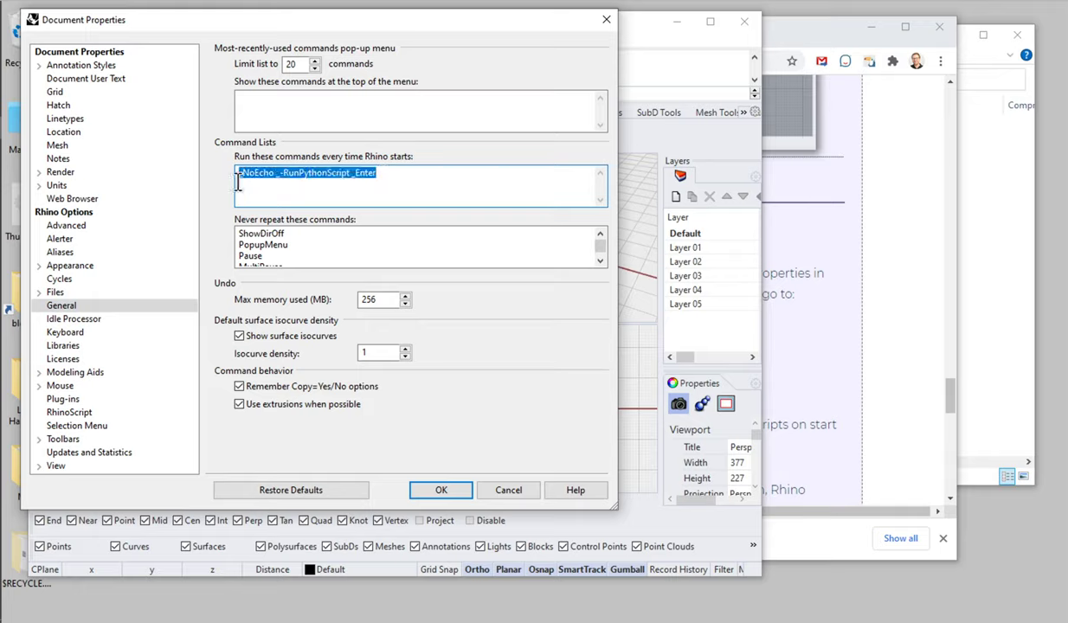
{"action": "left_click", "coordinate": [243, 190]}
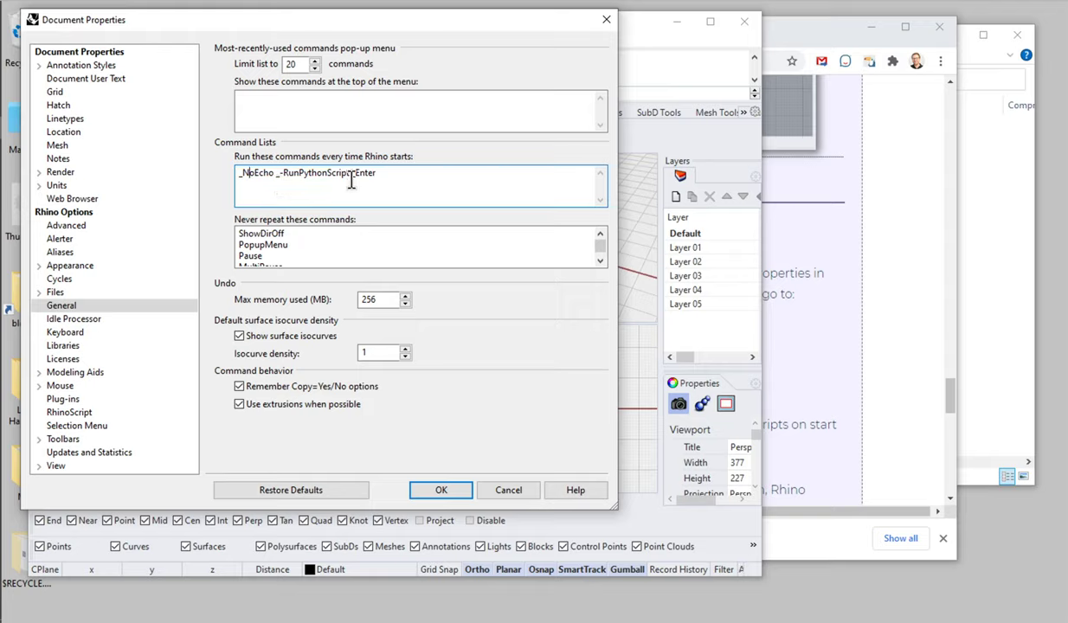
{"action": "left_click_drag", "start_coordinate": [406, 178], "coordinate": [221, 180]}
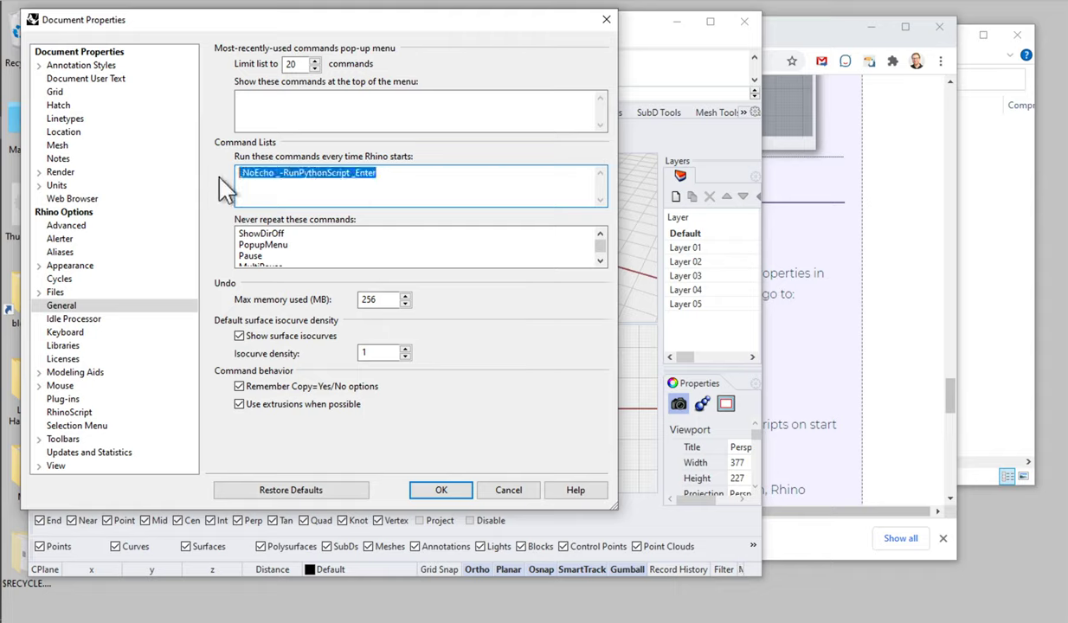
{"action": "left_click", "coordinate": [344, 180]}
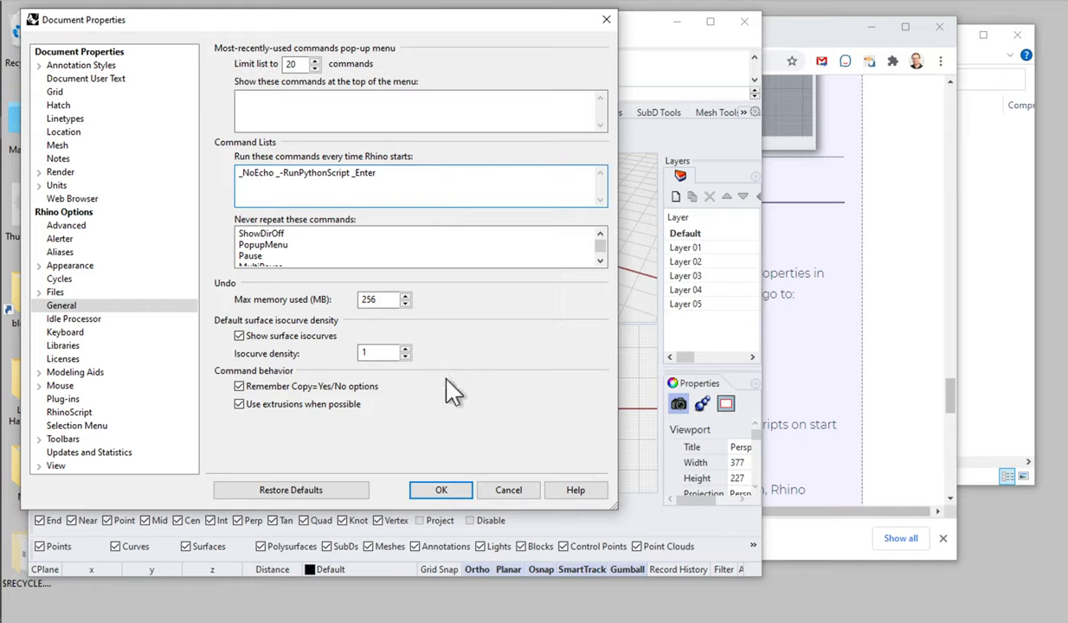
{"action": "left_click", "coordinate": [517, 495]}
Return to the LBT2PH page in Chrome, highlight the Step 3 startup command, and read on to the links about custom commands.
{"action": "left_click", "coordinate": [776, 332]}
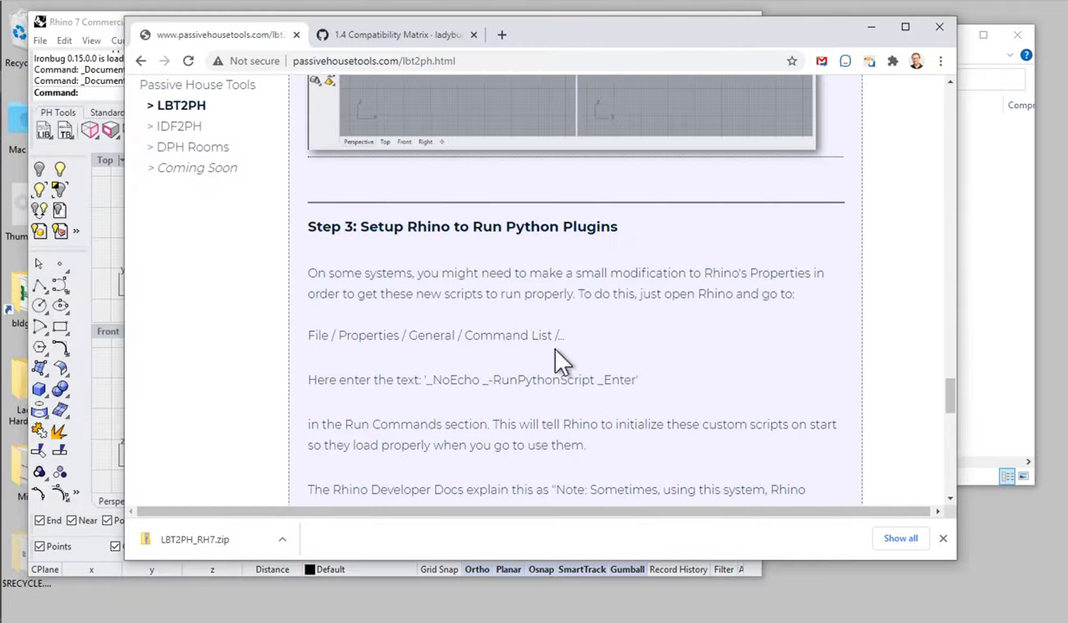
{"action": "scroll", "coordinate": [554, 355], "scroll_direction": "down", "scroll_amount": 3}
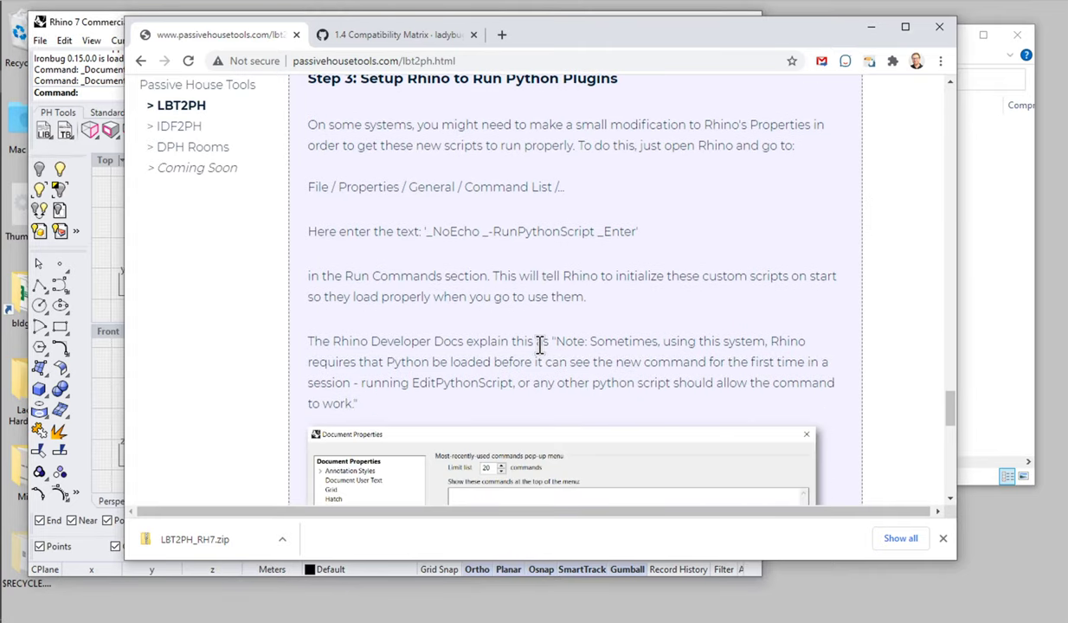
{"action": "left_click_drag", "start_coordinate": [637, 231], "coordinate": [429, 235]}
{"action": "scroll", "coordinate": [441, 341], "scroll_direction": "down", "scroll_amount": 2}
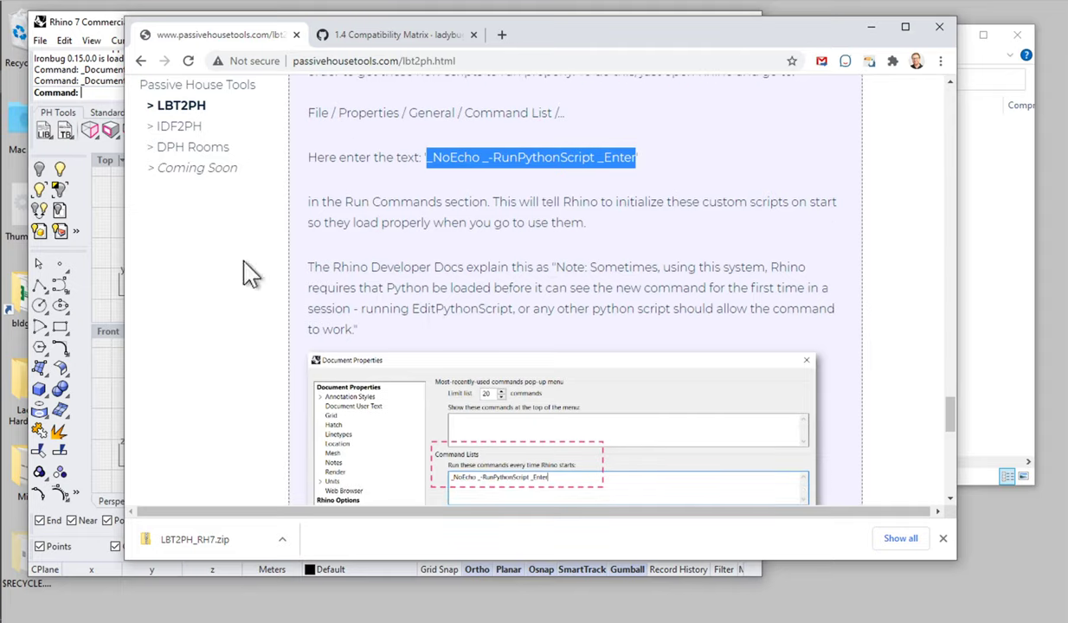
{"action": "scroll", "coordinate": [475, 337], "scroll_direction": "down", "scroll_amount": 5}
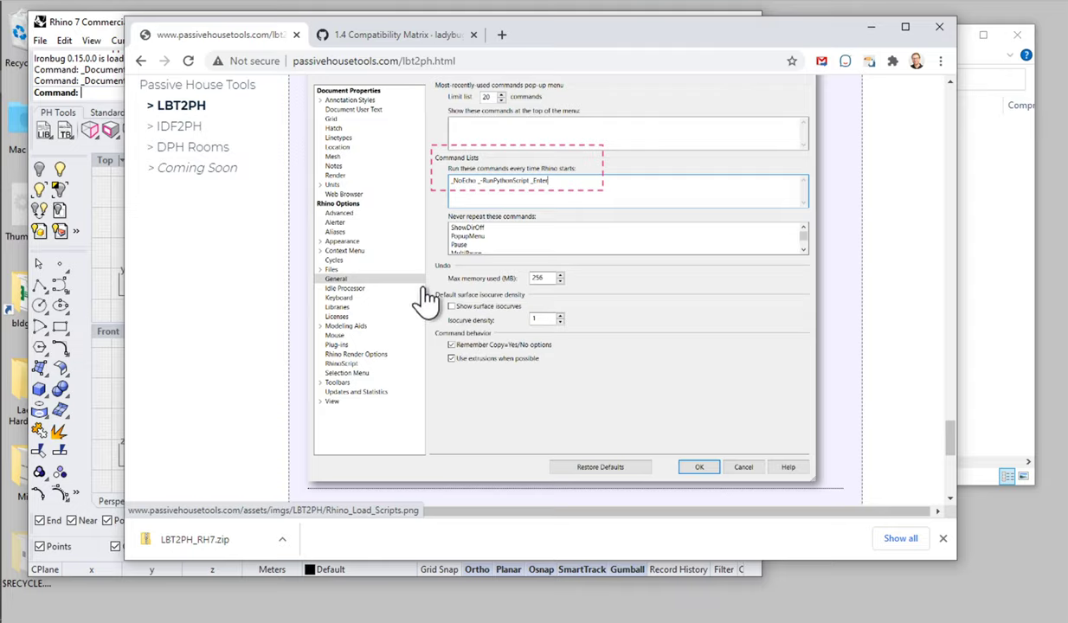
{"action": "scroll", "coordinate": [425, 298], "scroll_direction": "down", "scroll_amount": 3}
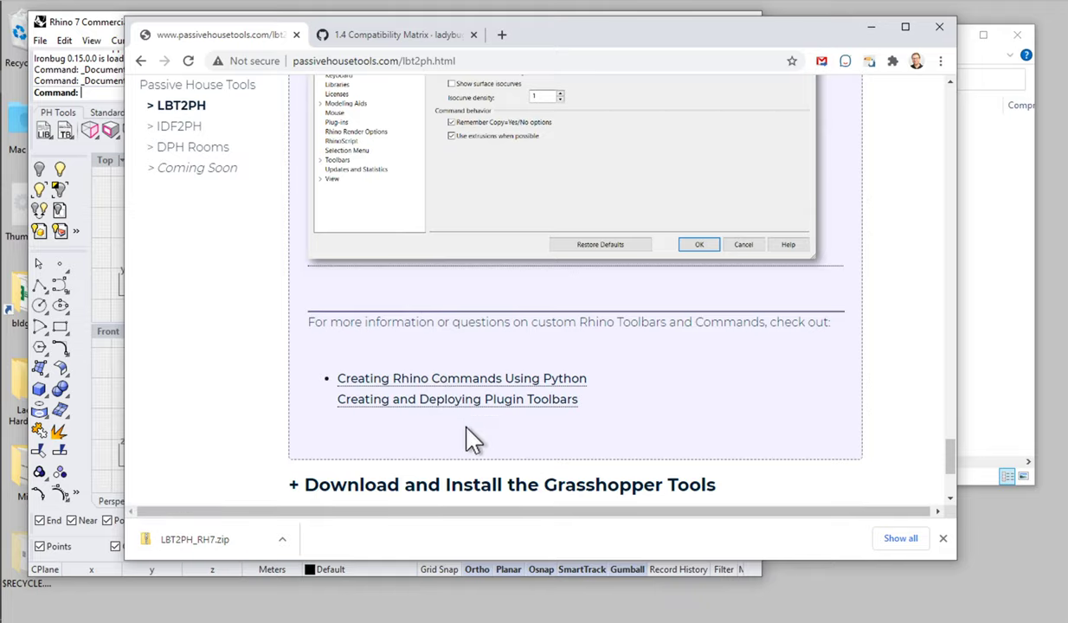
Open the Creating Rhino Commands Using Python guide, skim its overview, and return to the LBT2PH page.
{"action": "left_click", "coordinate": [570, 379]}
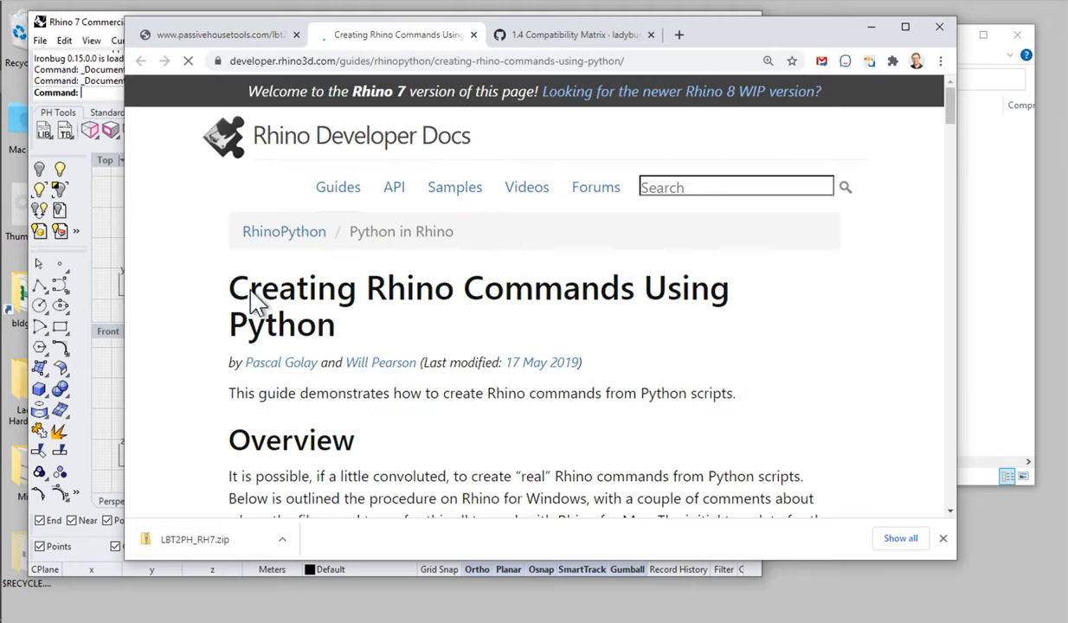
{"action": "scroll", "coordinate": [437, 394], "scroll_direction": "down", "scroll_amount": 2}
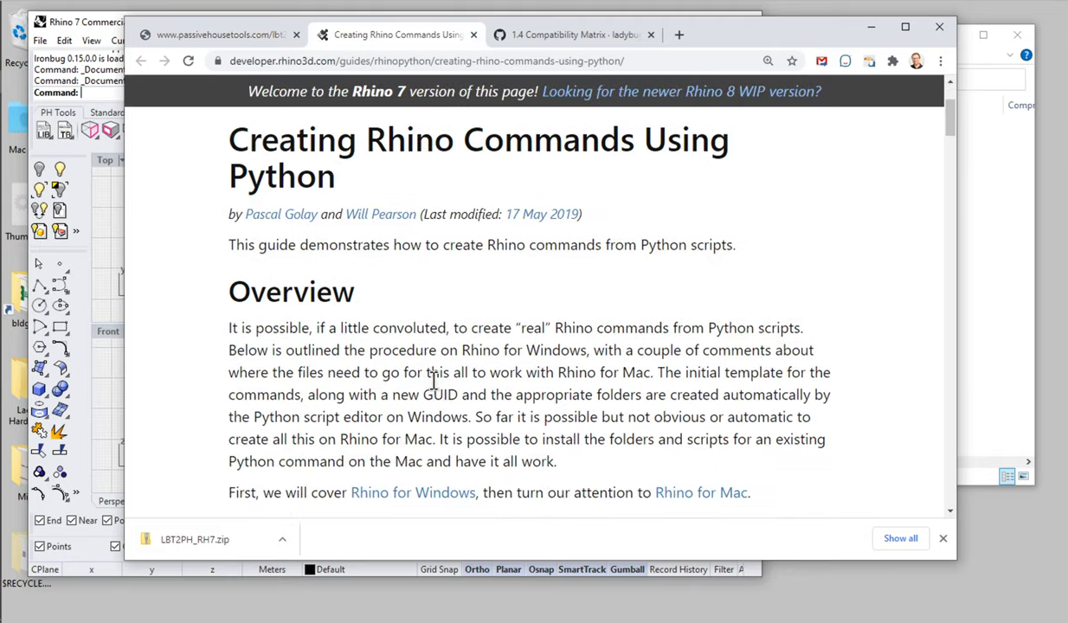
{"action": "scroll", "coordinate": [434, 377], "scroll_direction": "up", "scroll_amount": 2}
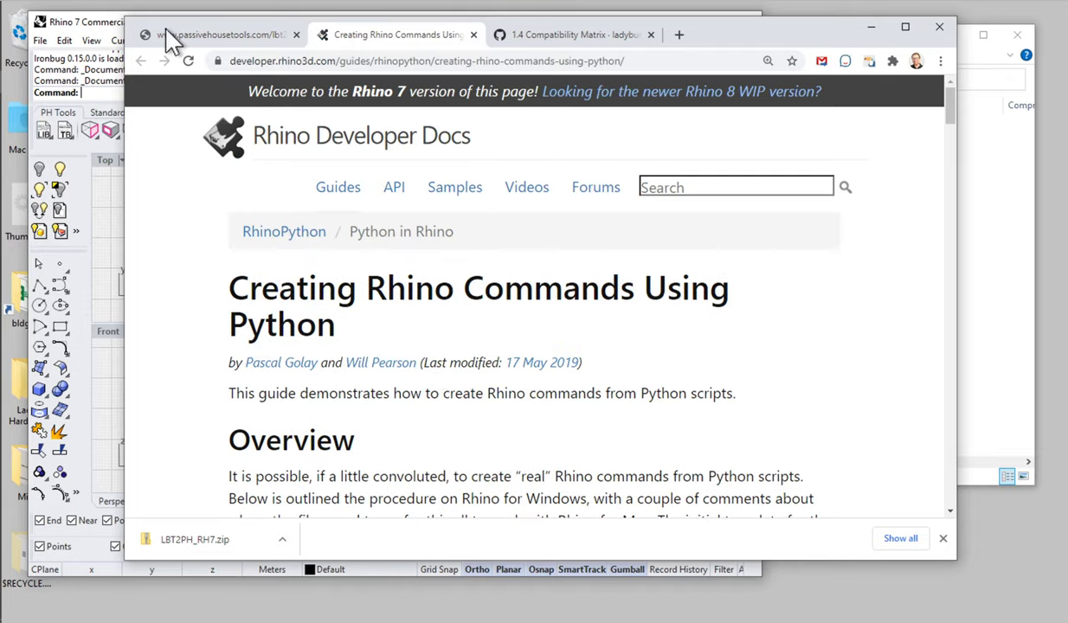
{"action": "left_click", "coordinate": [190, 36]}
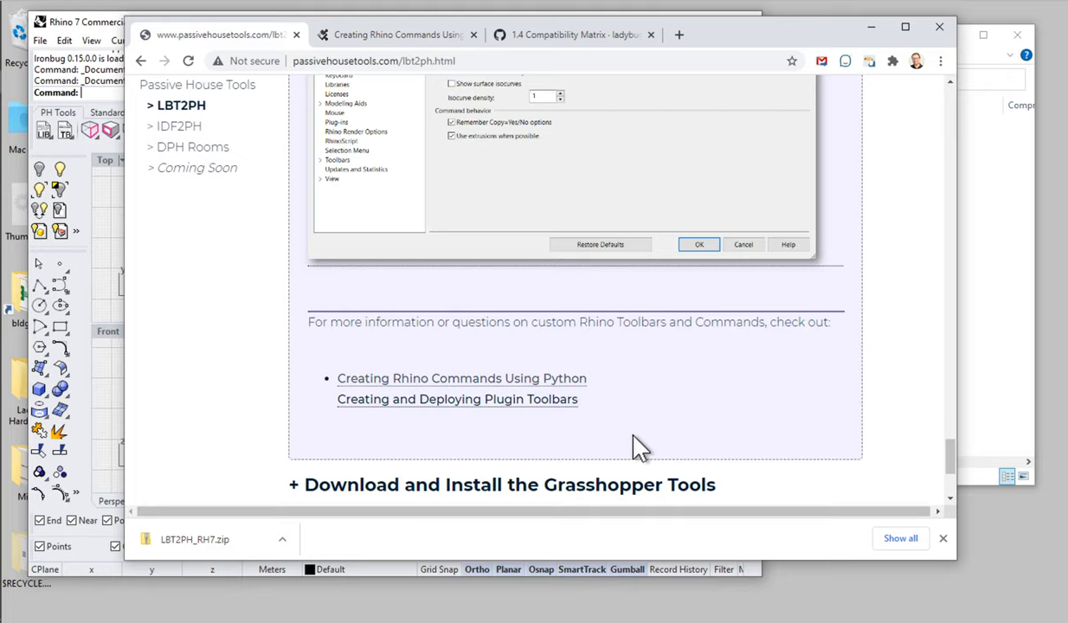
Collapse the Rhino-side tools section of the page and expand Download and Install the Grasshopper Tools.
{"action": "scroll", "coordinate": [702, 396], "scroll_direction": "up", "scroll_amount": 4}
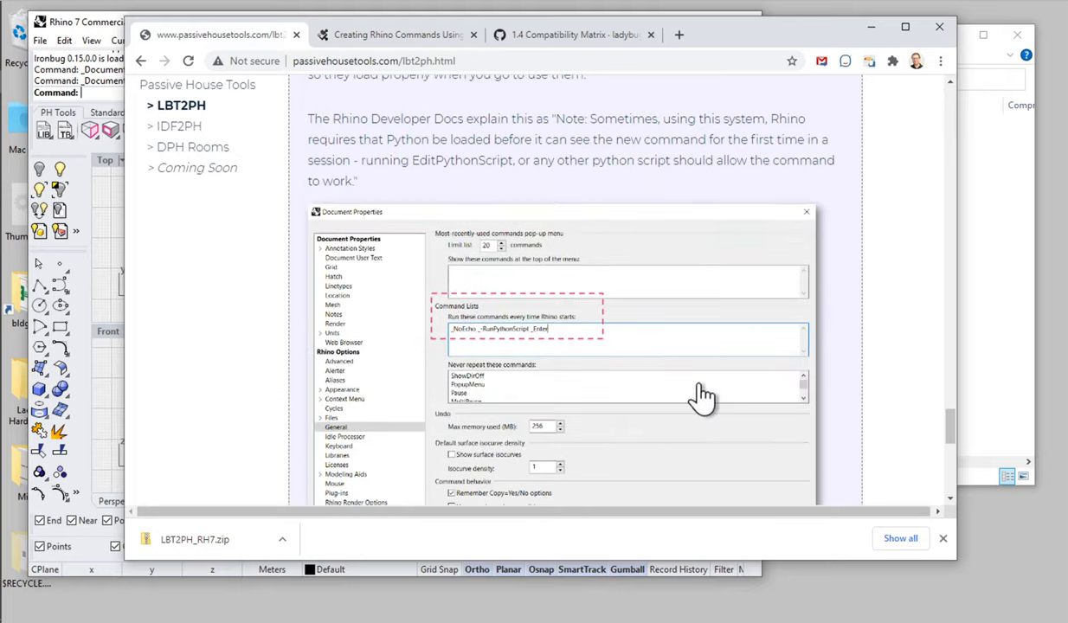
{"action": "scroll", "coordinate": [703, 395], "scroll_direction": "up", "scroll_amount": 15}
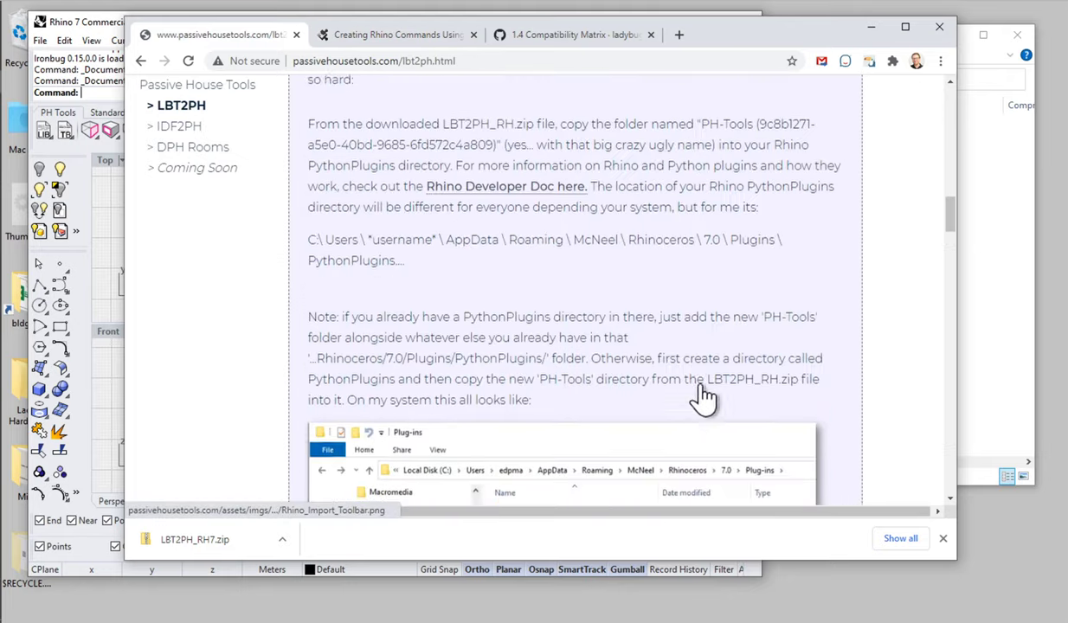
{"action": "scroll", "coordinate": [701, 396], "scroll_direction": "up", "scroll_amount": 5}
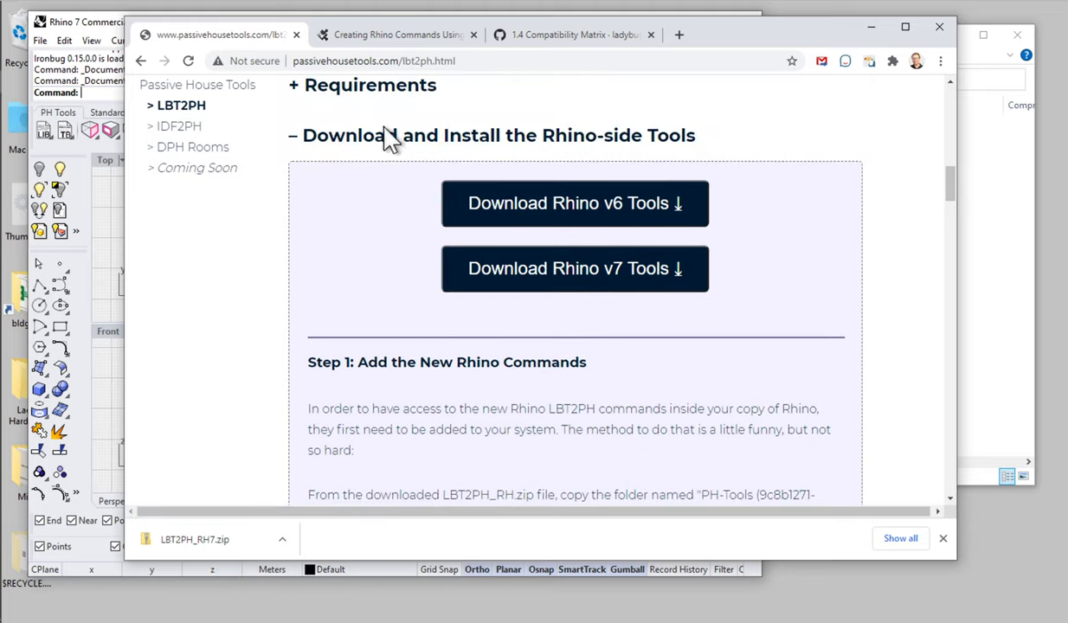
{"action": "left_click", "coordinate": [389, 138]}
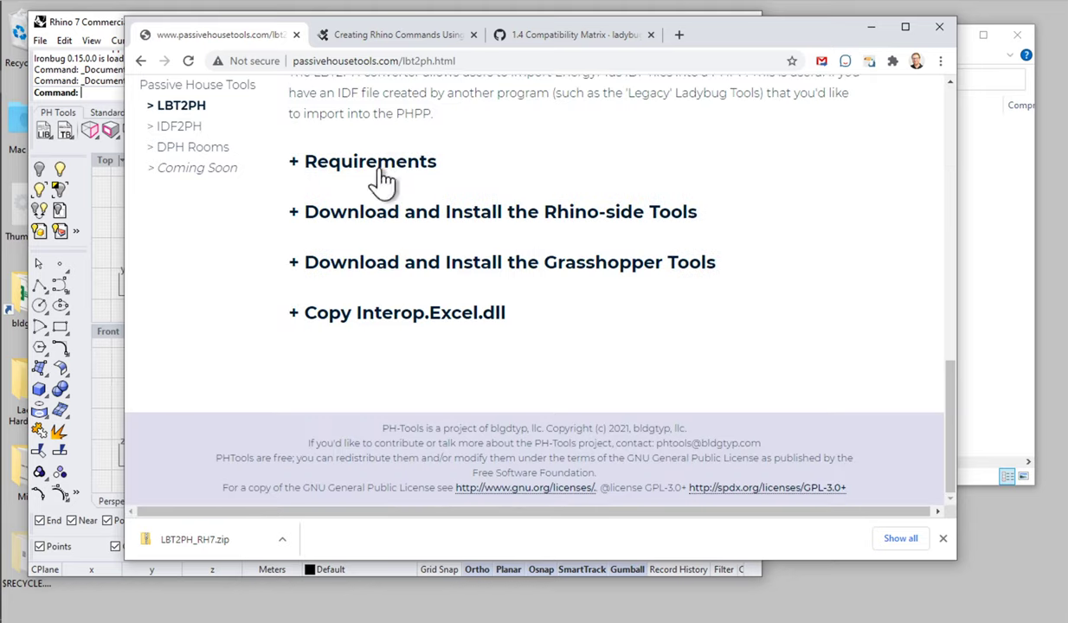
{"action": "left_click", "coordinate": [424, 273]}
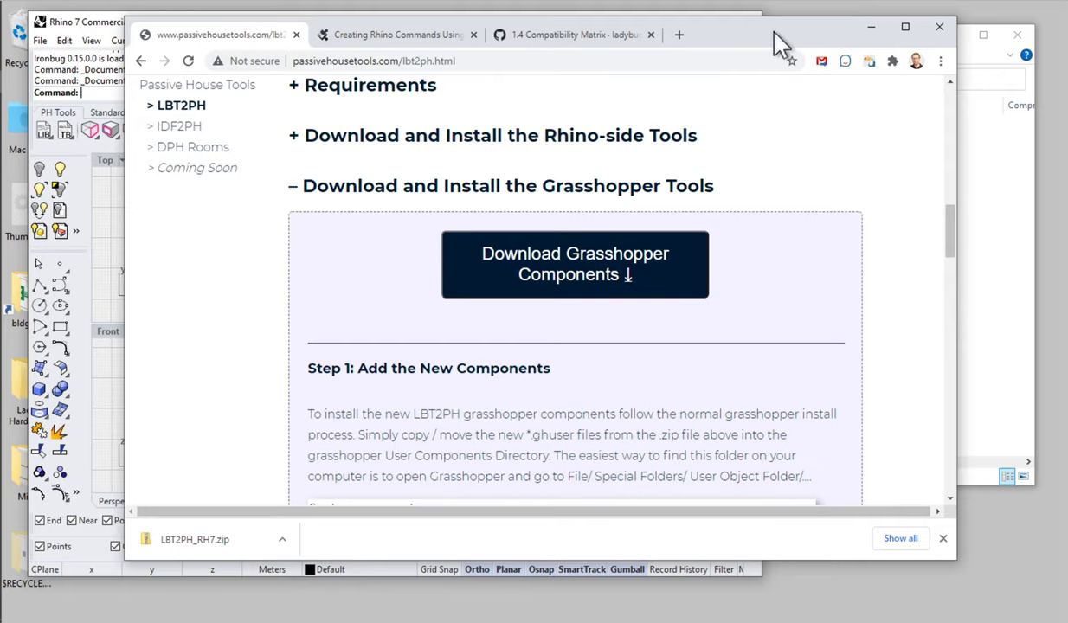
Move the browser window aside, download the Grasshopper components, and show LBT2PH_GH.zip in its folder.
{"action": "left_click_drag", "start_coordinate": [774, 35], "coordinate": [822, 31]}
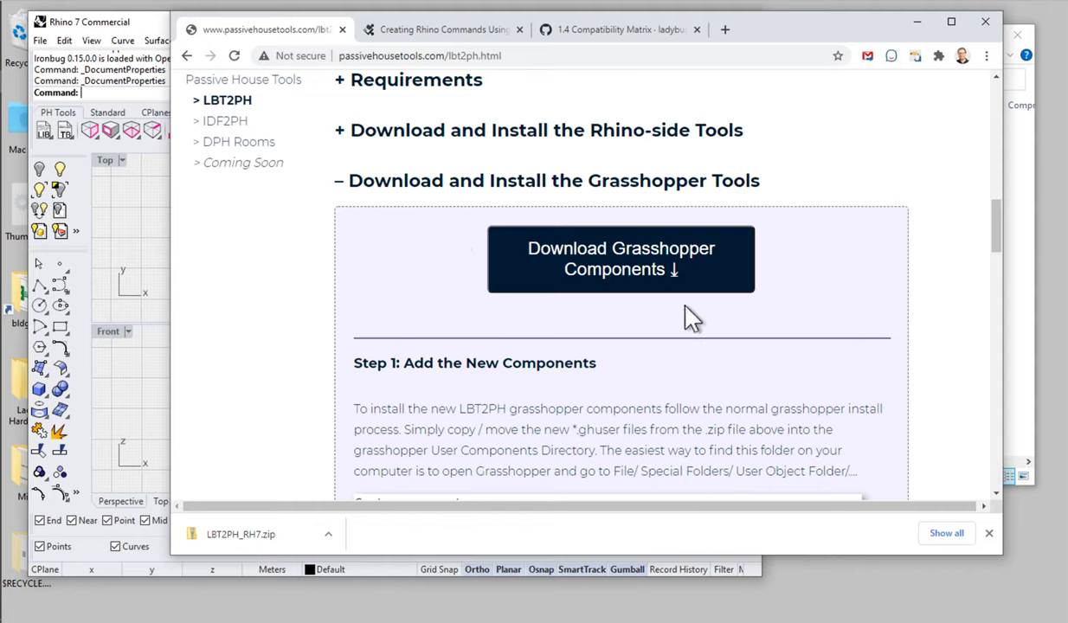
{"action": "left_click", "coordinate": [649, 275]}
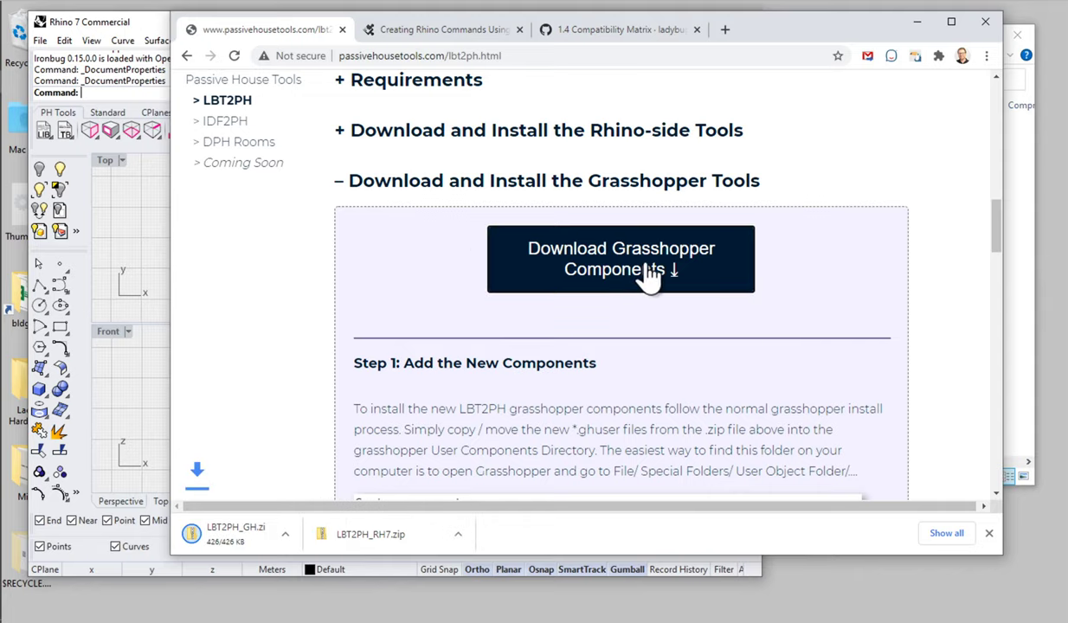
{"action": "left_click", "coordinate": [329, 534]}
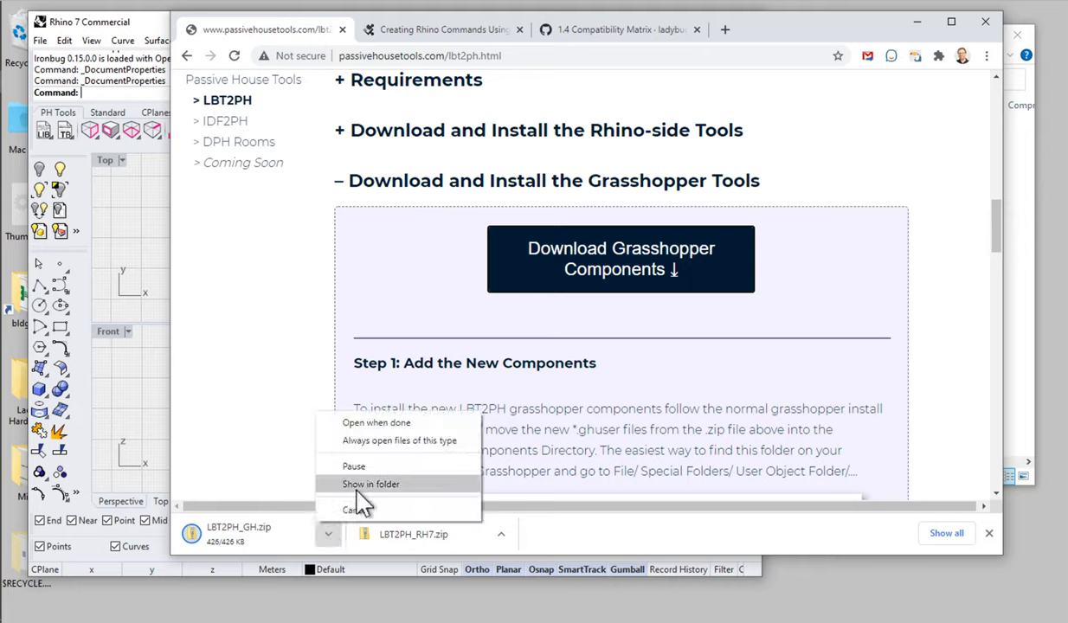
{"action": "left_click", "coordinate": [359, 479]}
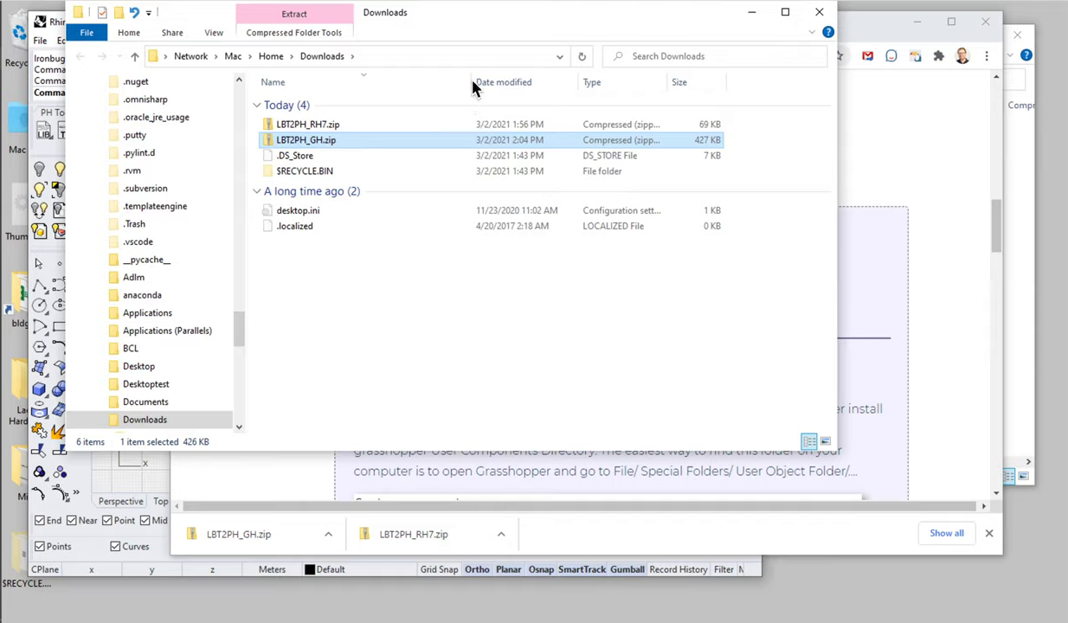
Point out LBT2PH_RH7.zip in the Downloads folder and open the LBT2PH_GH.zip archive.
{"action": "left_click", "coordinate": [313, 129]}
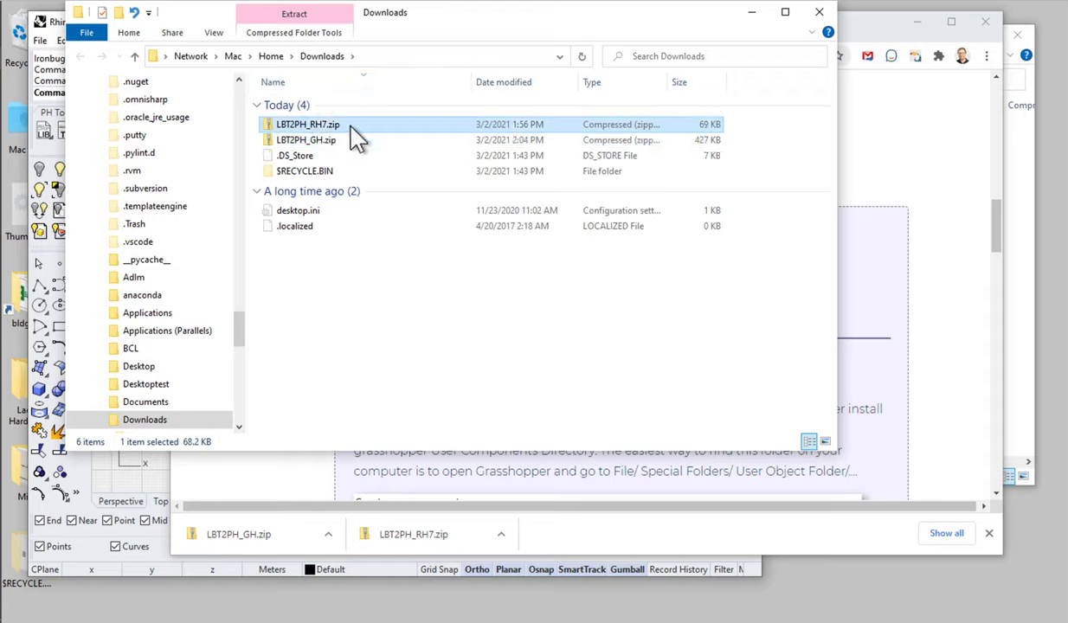
{"action": "left_click", "coordinate": [286, 141]}
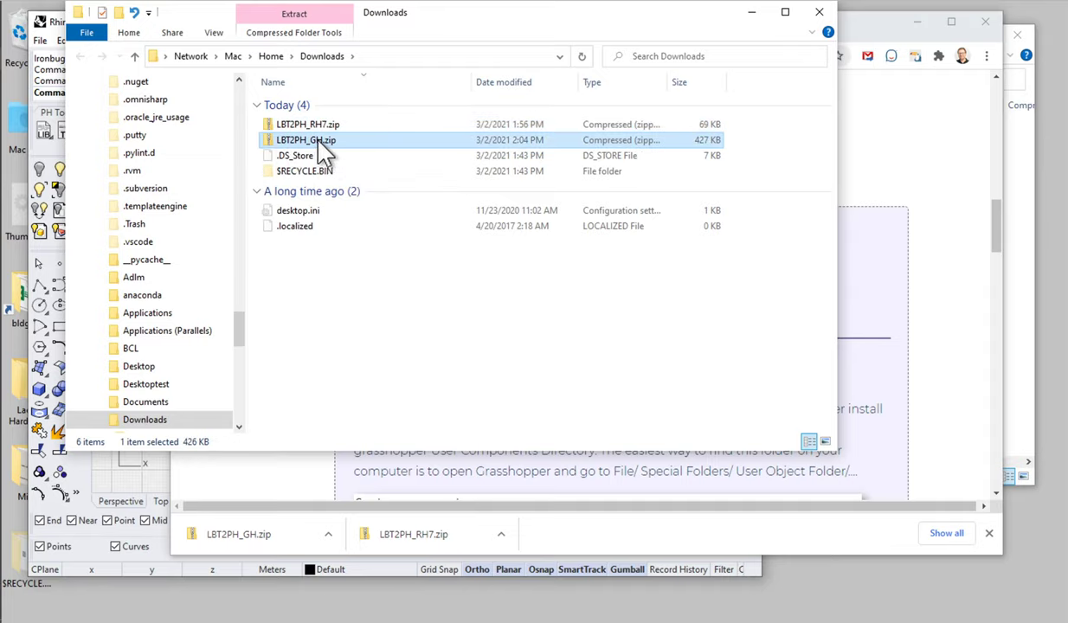
{"action": "double_click", "coordinate": [321, 140]}
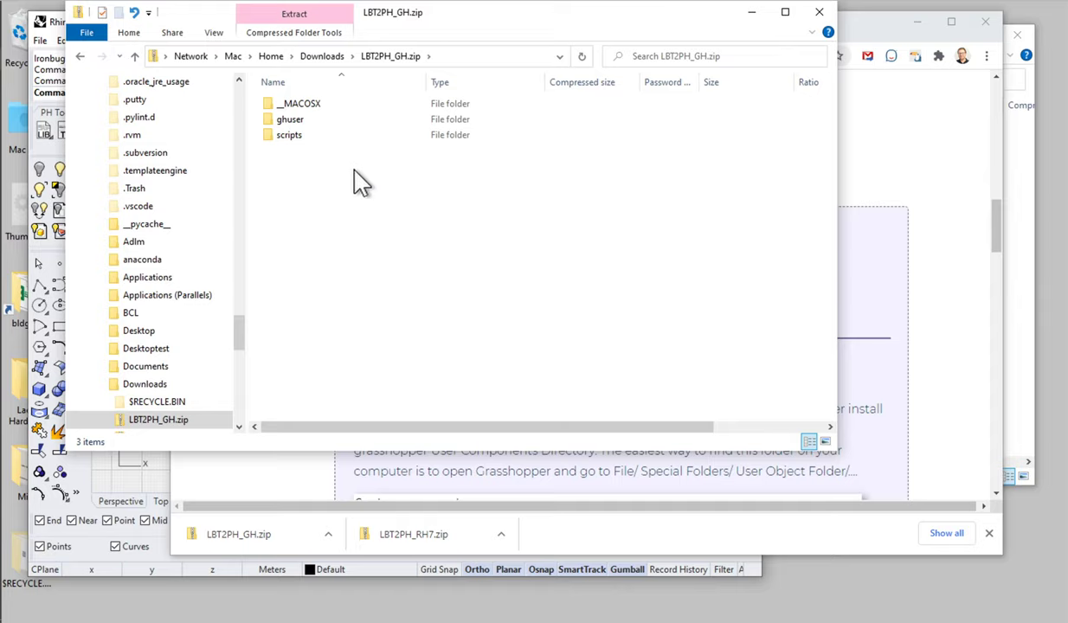
Move and resize the archive window beside the download page and open its ghuser folder.
{"action": "left_click_drag", "start_coordinate": [467, 15], "coordinate": [547, 50]}
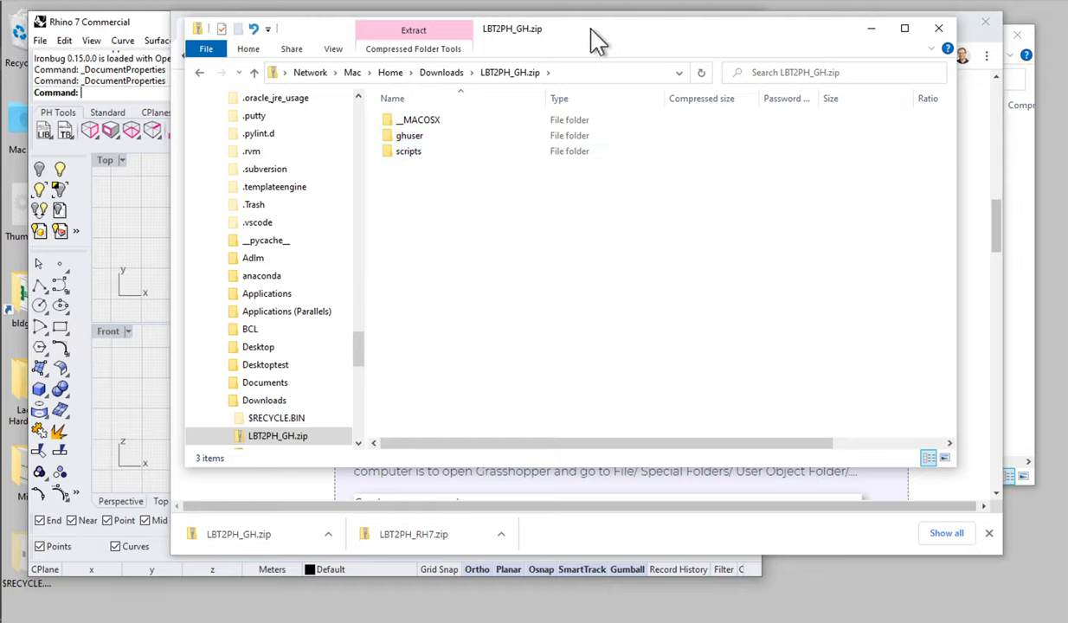
{"action": "left_click_drag", "start_coordinate": [589, 43], "coordinate": [683, 34]}
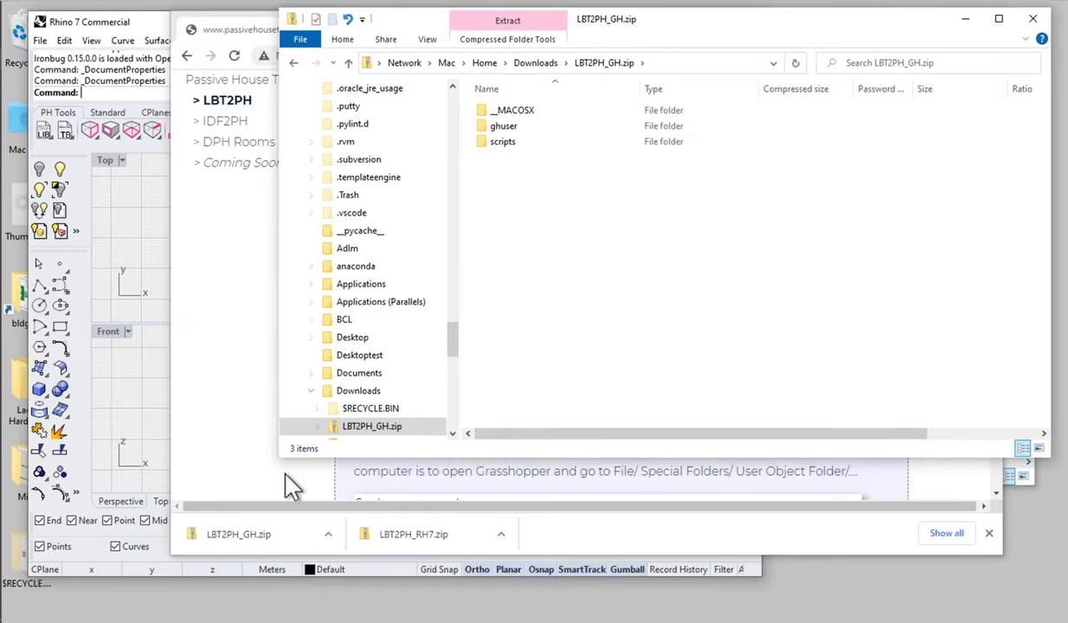
{"action": "left_click_drag", "start_coordinate": [314, 491], "coordinate": [321, 492]}
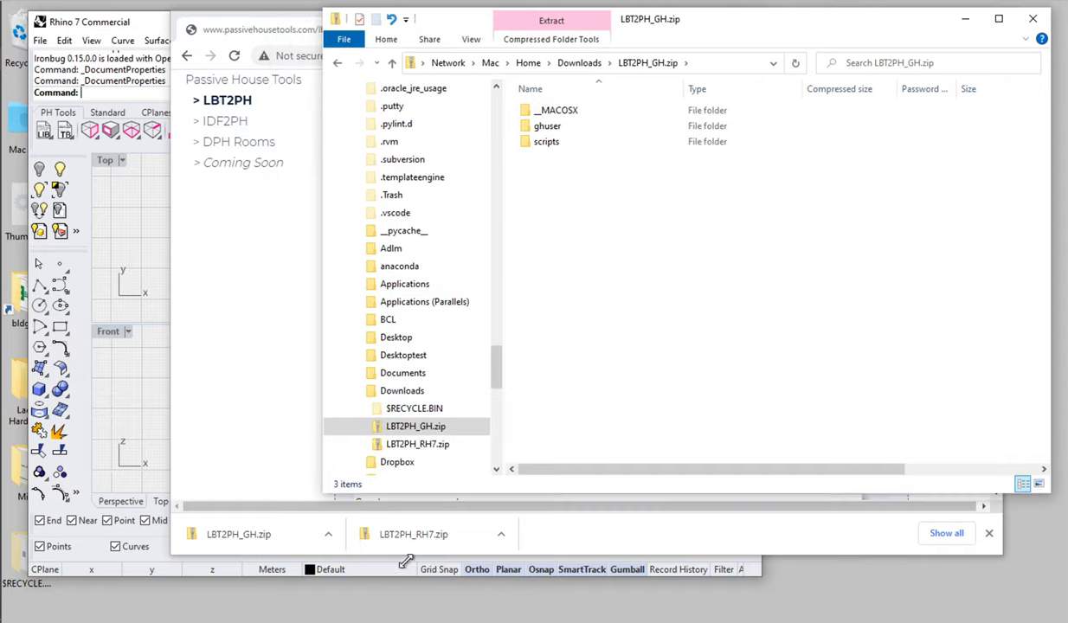
{"action": "left_click_drag", "start_coordinate": [392, 567], "coordinate": [335, 442]}
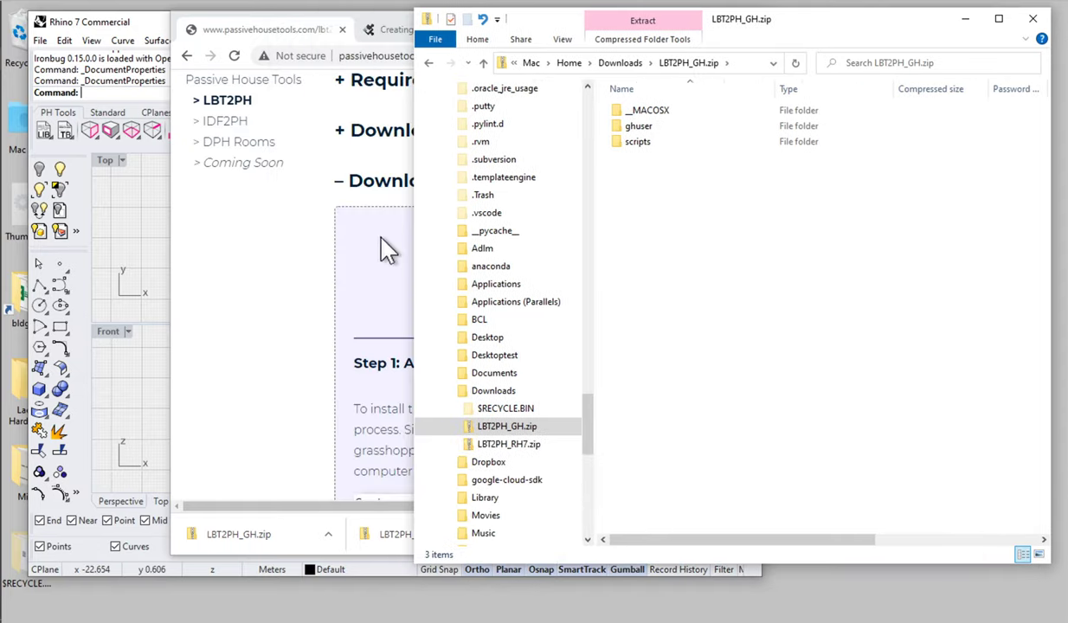
{"action": "left_click", "coordinate": [638, 127]}
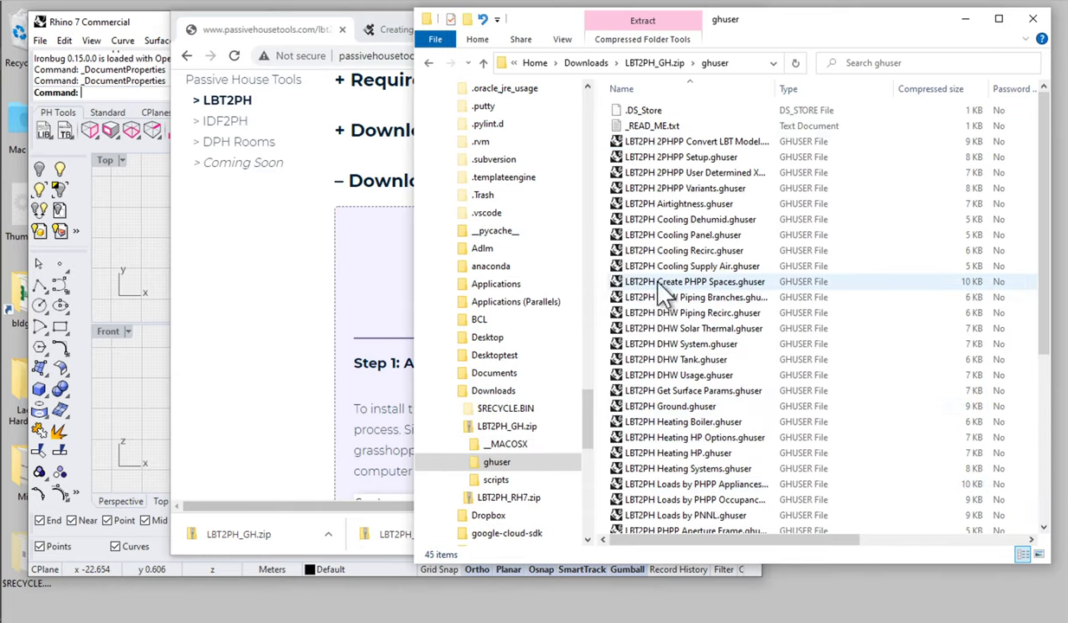
Switch to Rhino, launch Grasshopper, and narrow its window so the ghuser folder window can sit beside it.
{"action": "left_click", "coordinate": [147, 199]}
{"action": "left_click", "coordinate": [40, 40]}
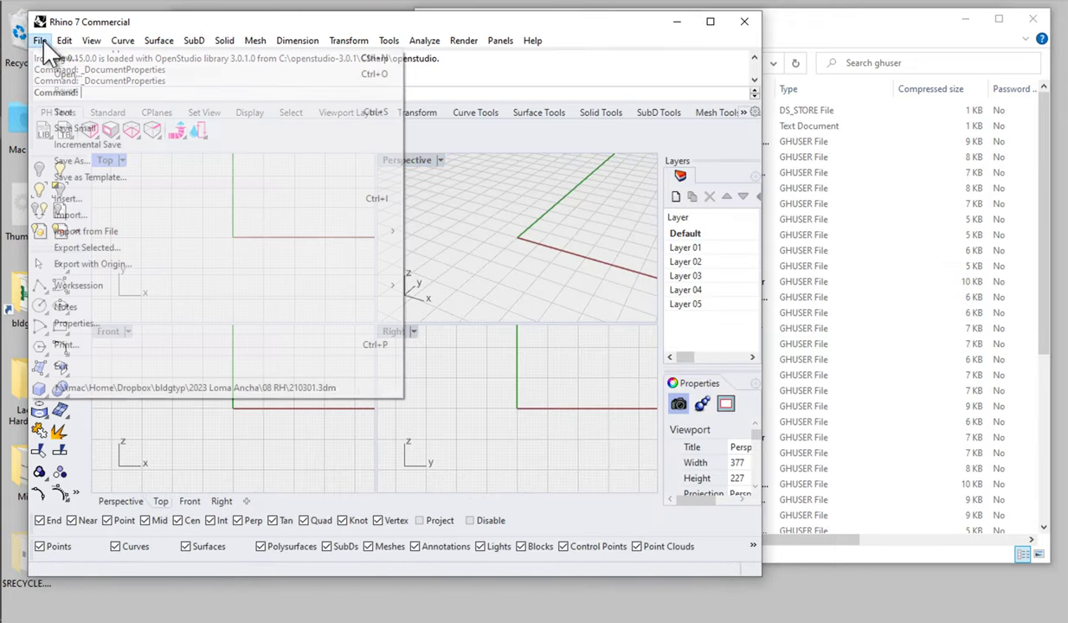
{"action": "left_click", "coordinate": [437, 186]}
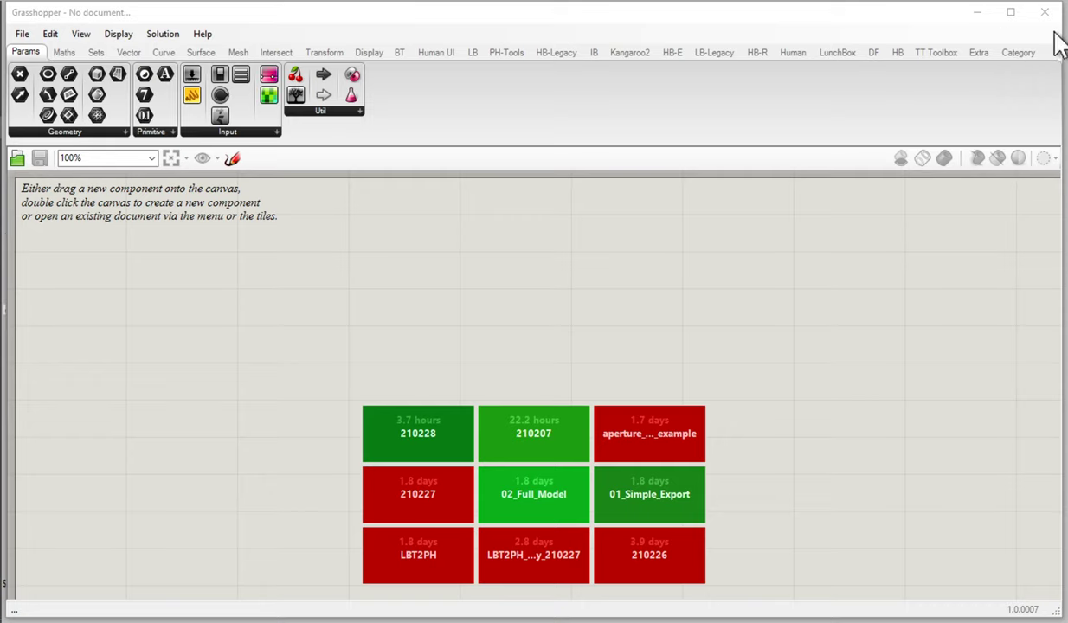
{"action": "left_click_drag", "start_coordinate": [1057, 32], "coordinate": [453, 43]}
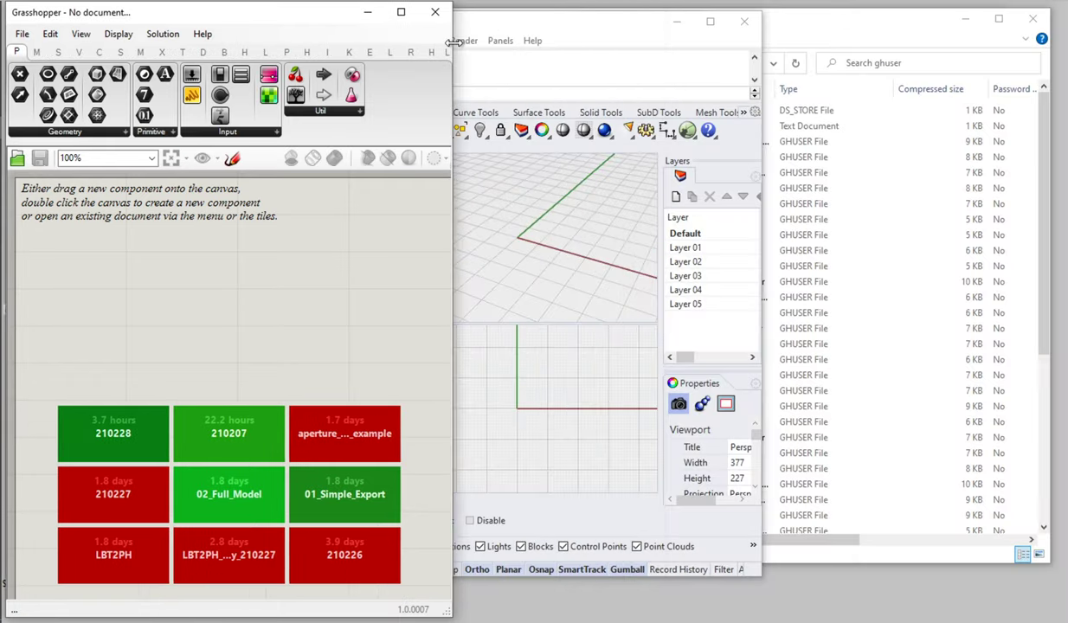
{"action": "left_click", "coordinate": [925, 297]}
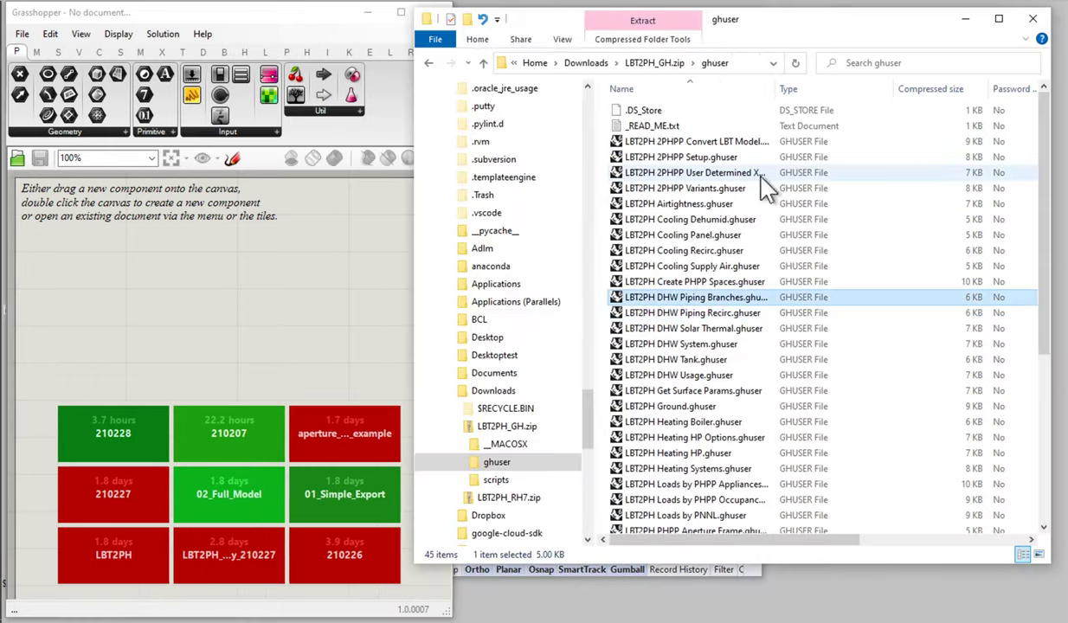
Open Grasshopper's User Object Folder from its special folders.
{"action": "left_click", "coordinate": [22, 34]}
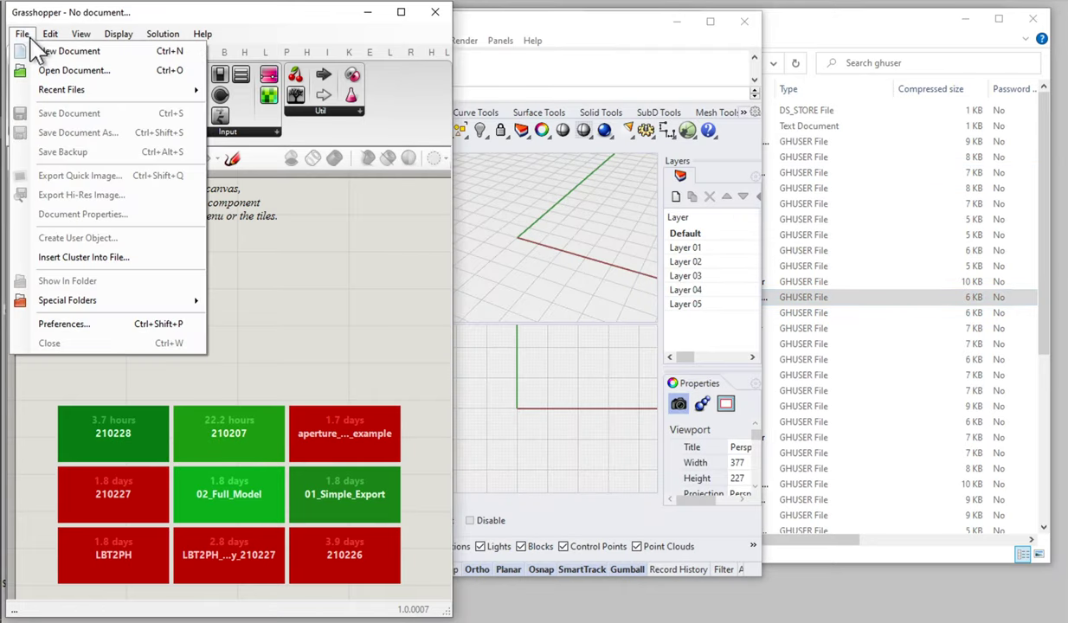
{"action": "mouse_move", "coordinate": [95, 305]}
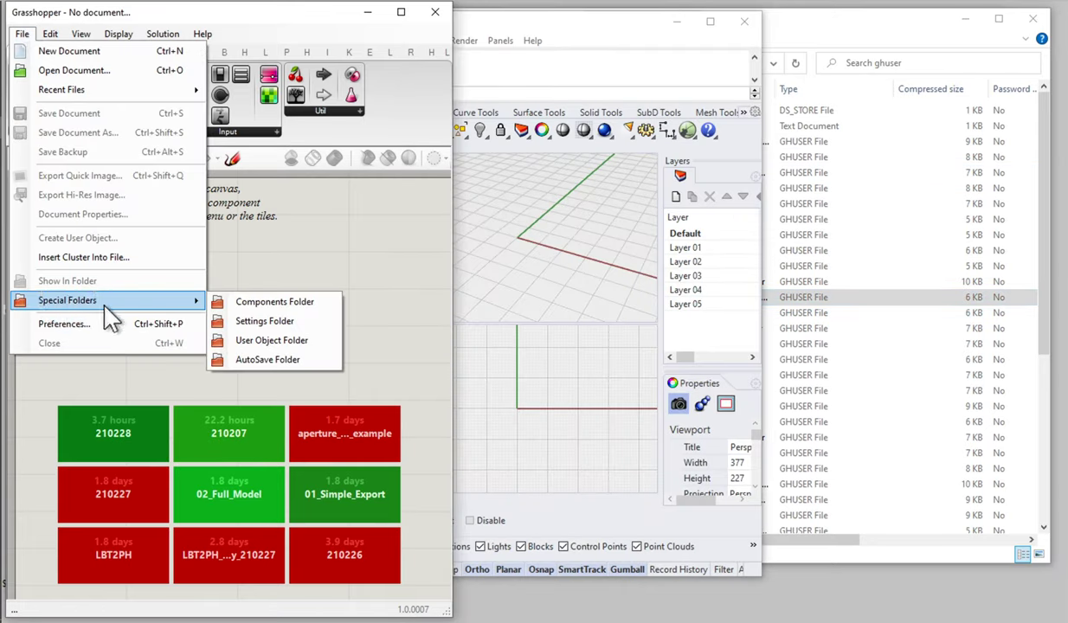
{"action": "left_click", "coordinate": [266, 342]}
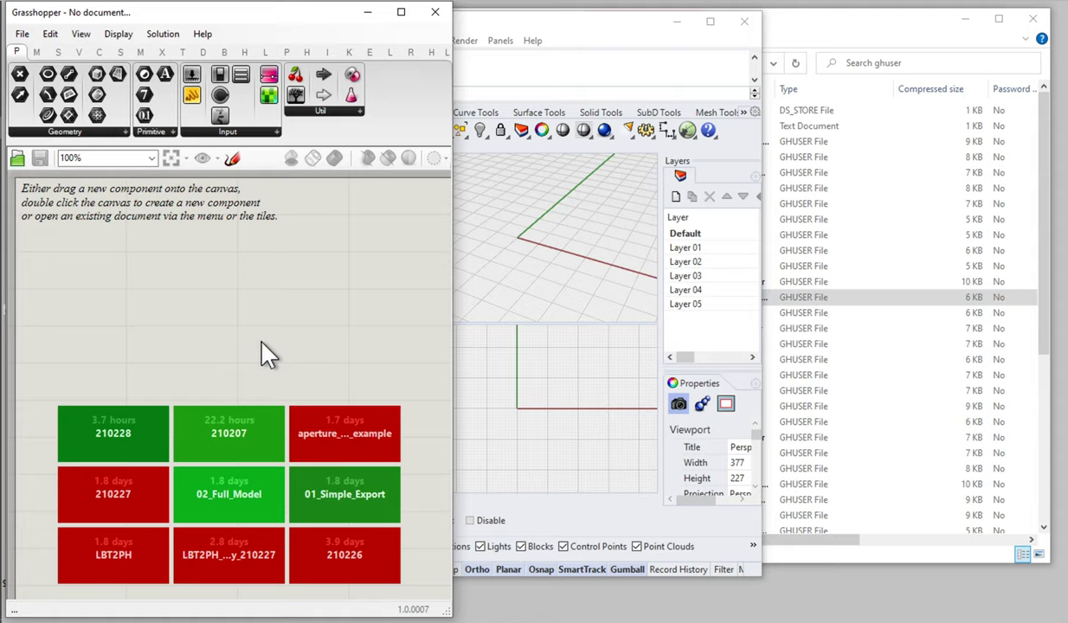
{"action": "left_click", "coordinate": [22, 33]}
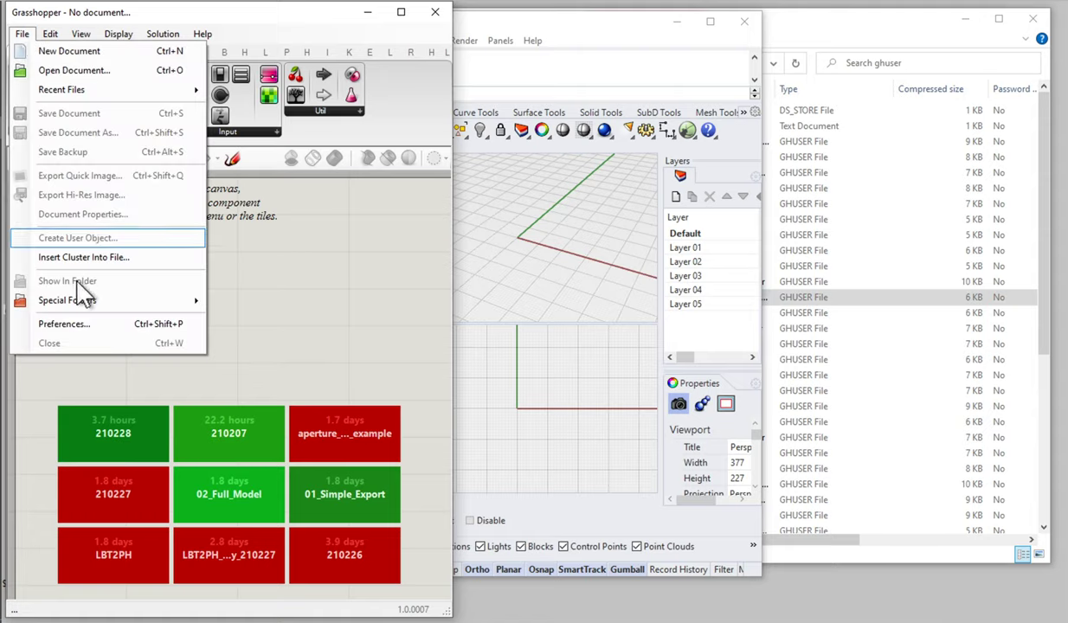
{"action": "mouse_move", "coordinate": [84, 303]}
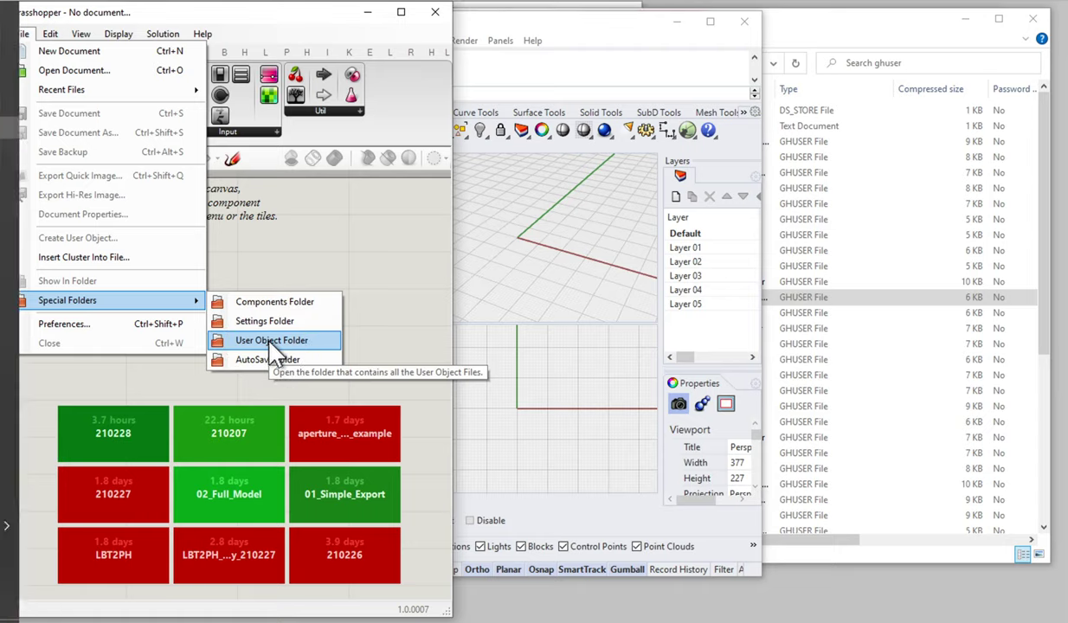
{"action": "left_click", "coordinate": [267, 343]}
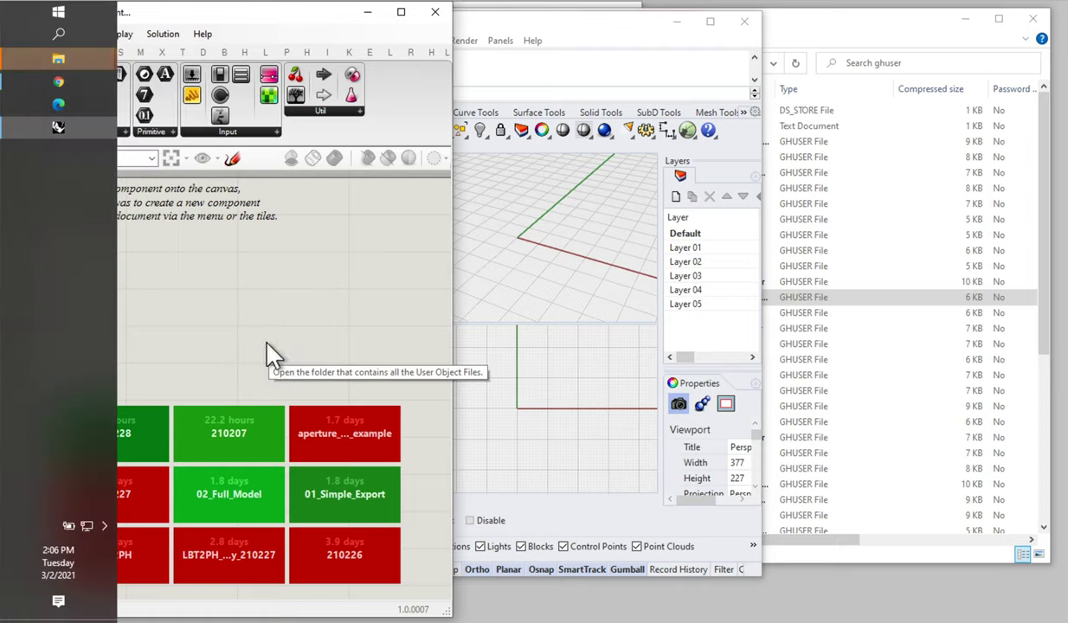
Close the ghuser, LBT2PH_RH7.zip and PythonPlugins folder windows, and bring the UserObjects folder window to the front.
{"action": "mouse_move", "coordinate": [110, 61]}
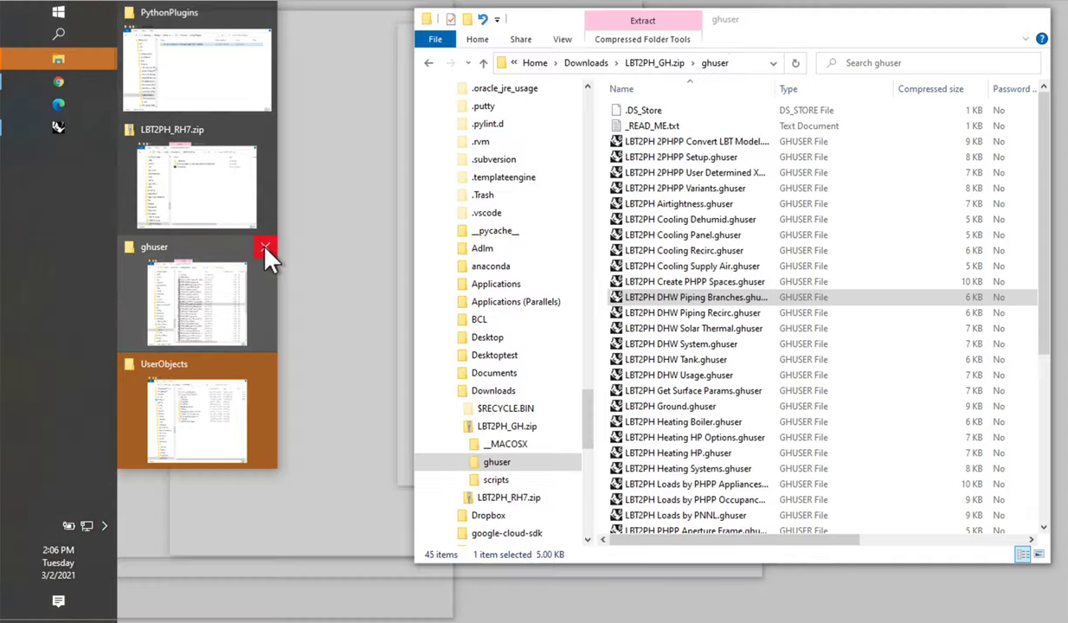
{"action": "left_click", "coordinate": [264, 249]}
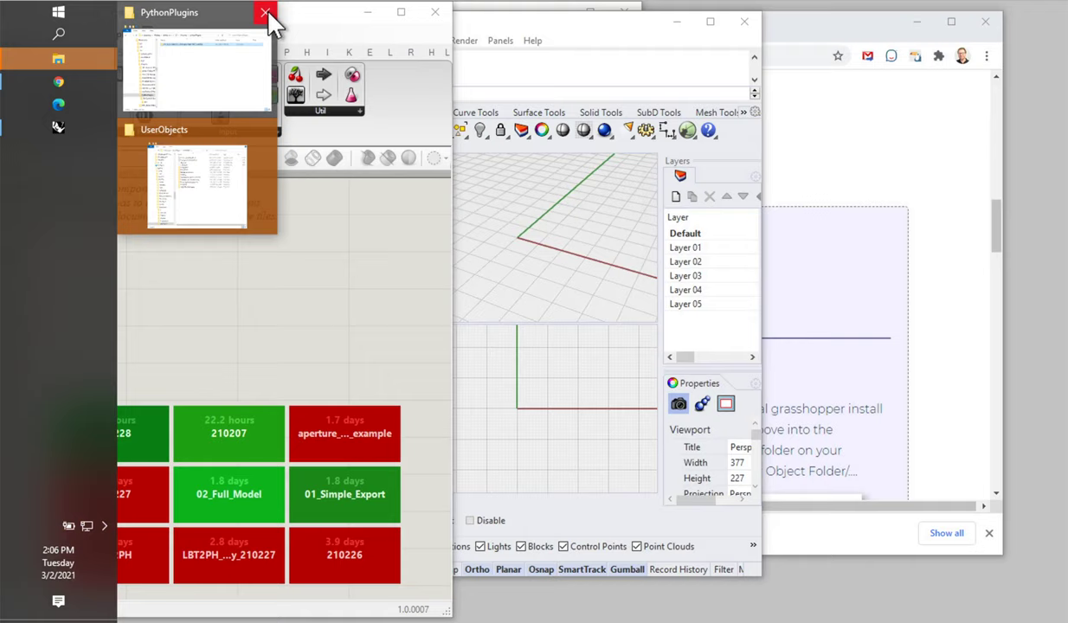
{"action": "left_click", "coordinate": [266, 13]}
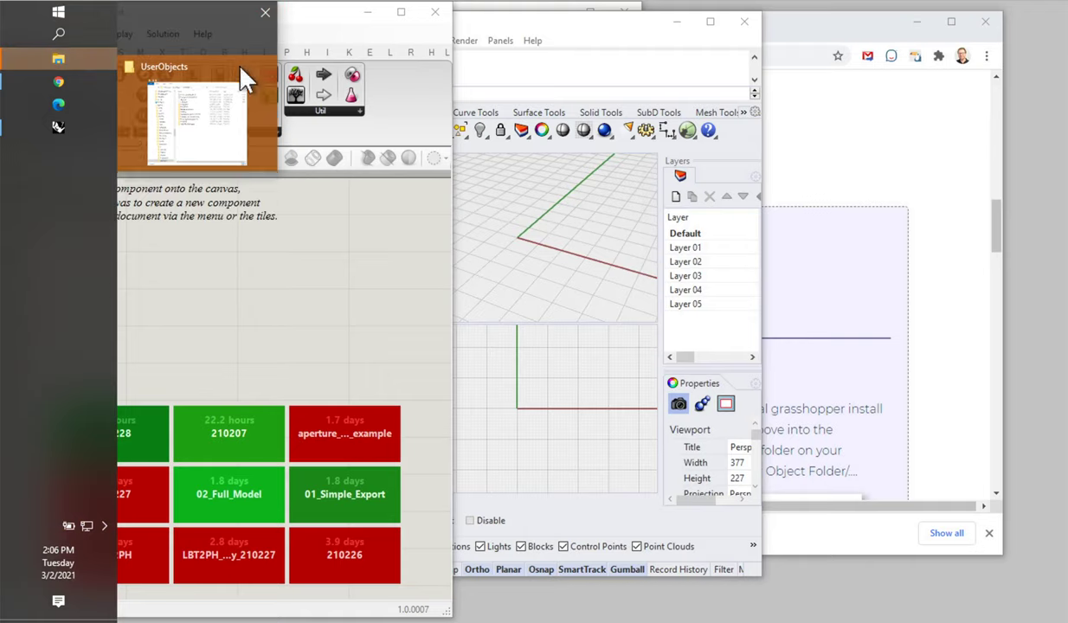
{"action": "left_click", "coordinate": [210, 97]}
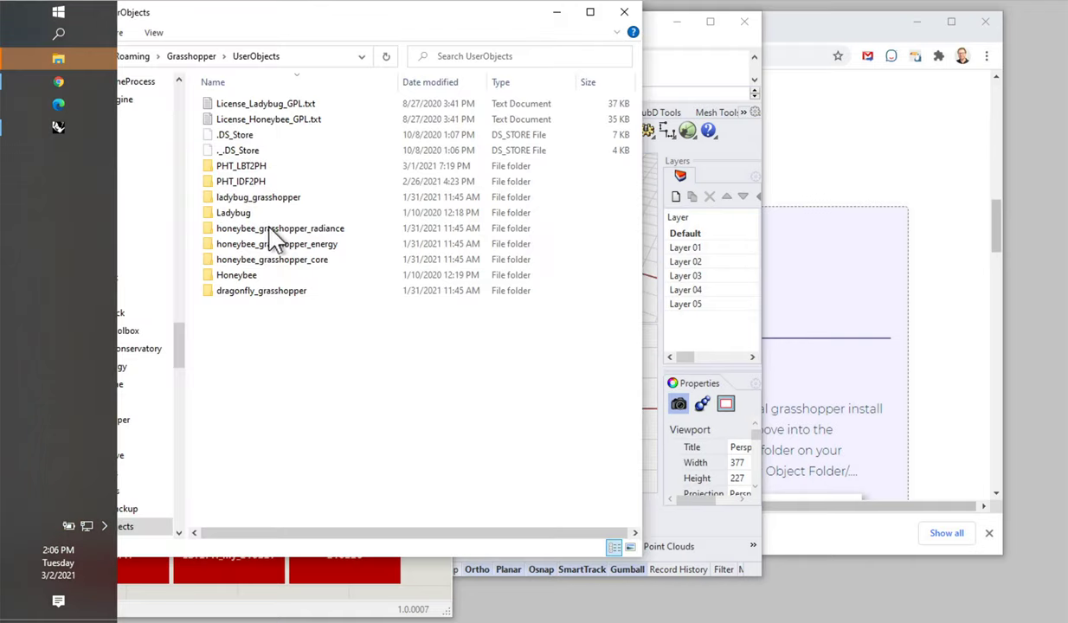
{"action": "left_click_drag", "start_coordinate": [287, 26], "coordinate": [324, 38]}
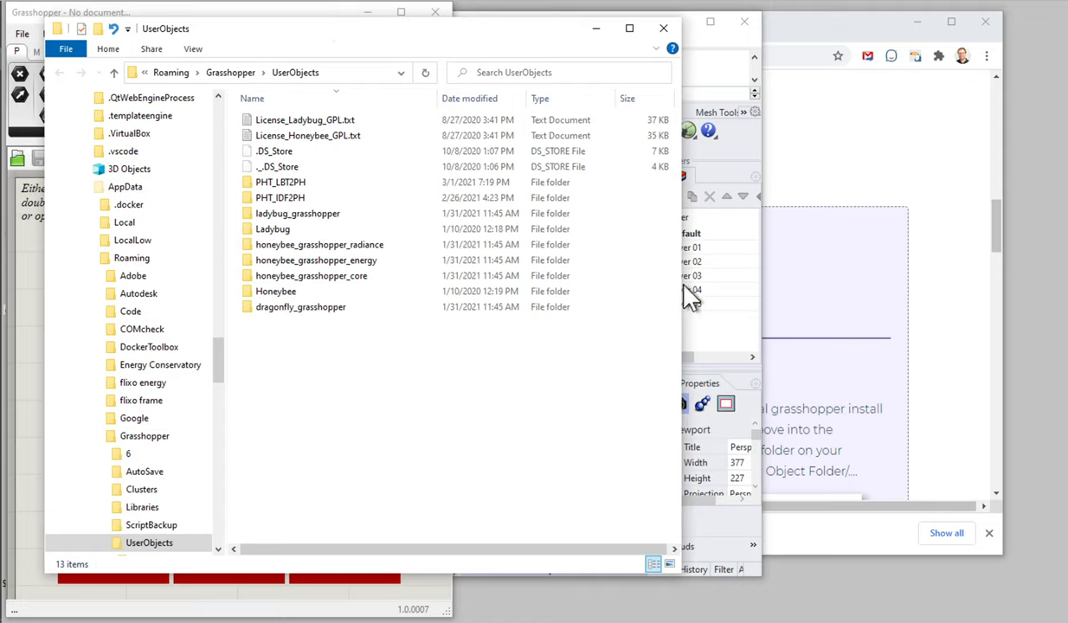
Reopen the downloaded LBT2PH_GH.zip from the browser and arrange its window beside a narrowed UserObjects window.
{"action": "left_click", "coordinate": [783, 474]}
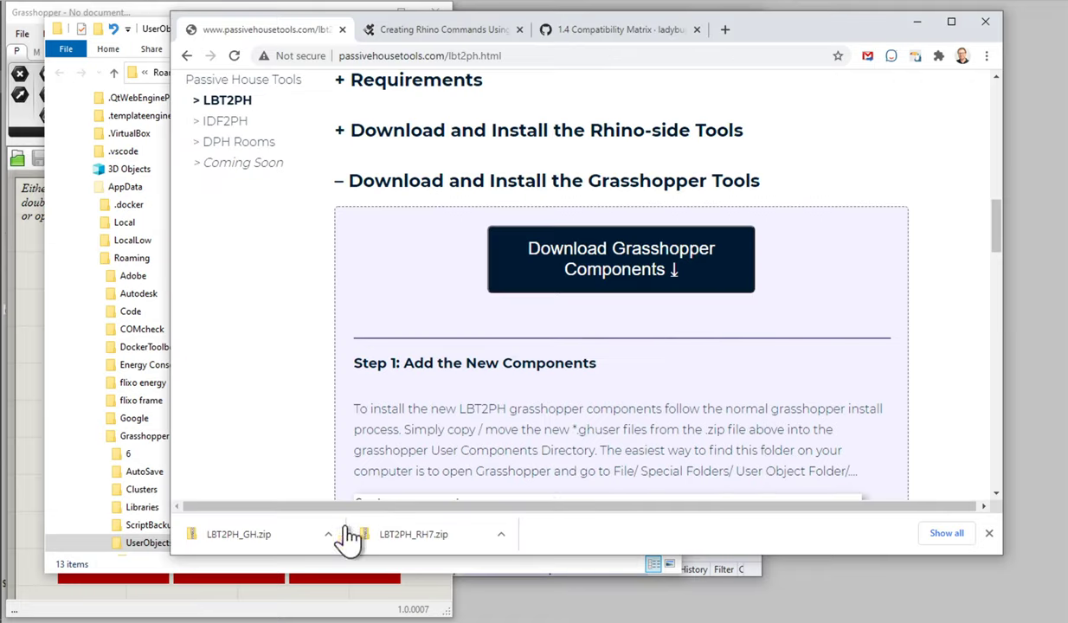
{"action": "left_click", "coordinate": [264, 546]}
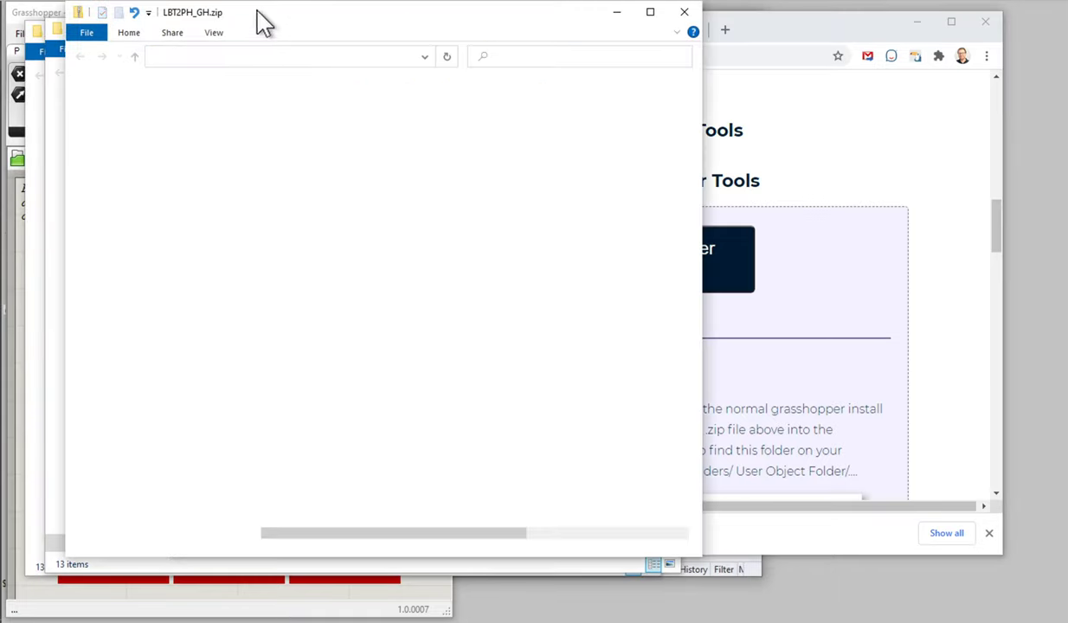
{"action": "left_click_drag", "start_coordinate": [336, 26], "coordinate": [574, 31]}
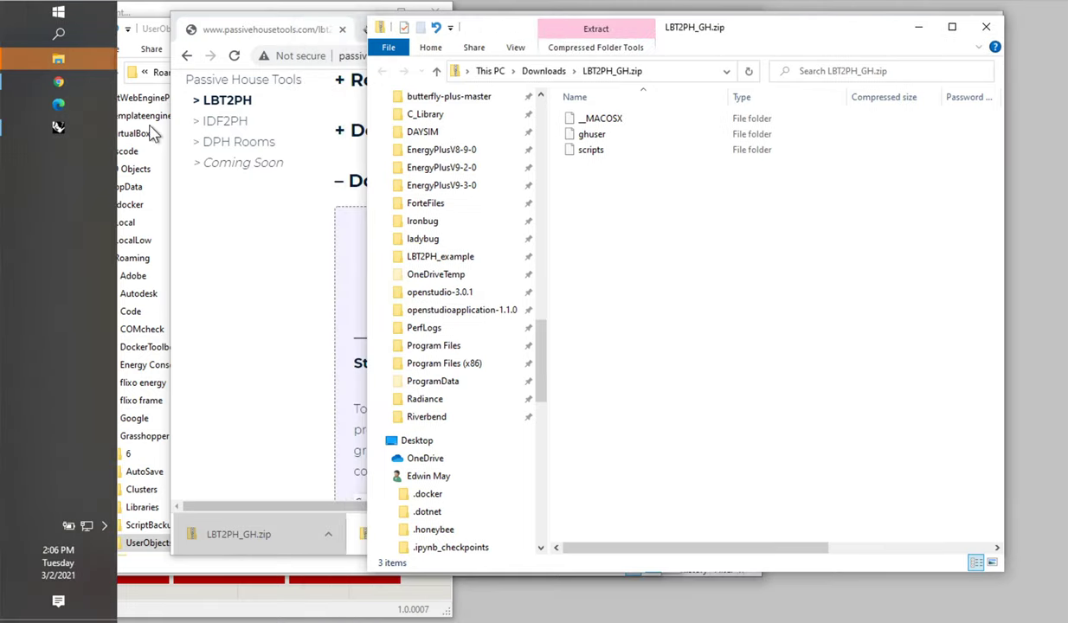
{"action": "left_click", "coordinate": [149, 33]}
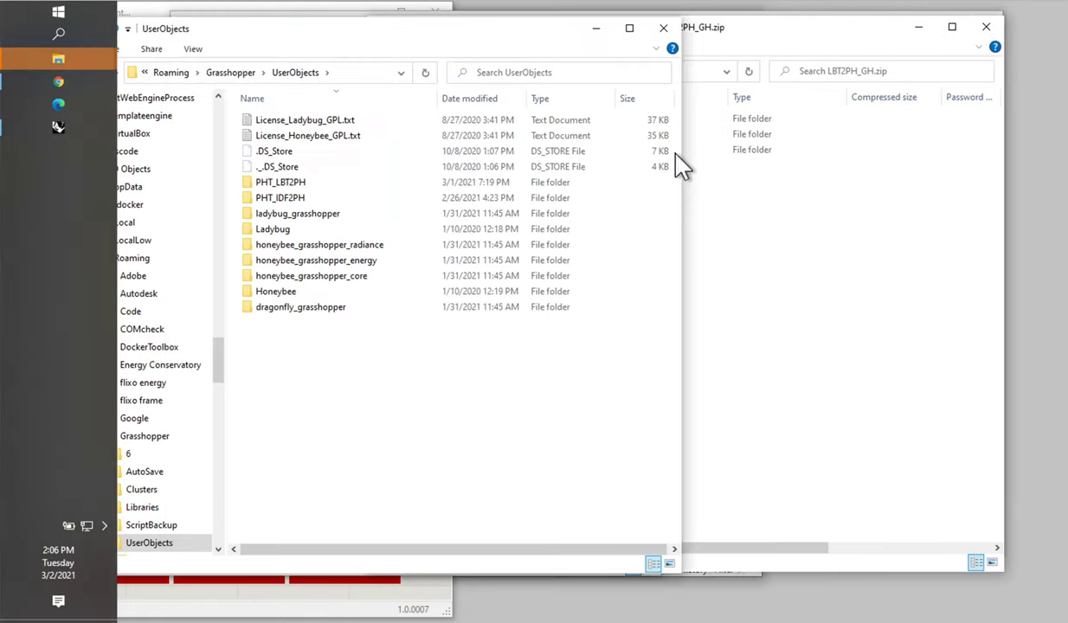
{"action": "left_click_drag", "start_coordinate": [515, 161], "coordinate": [621, 181]}
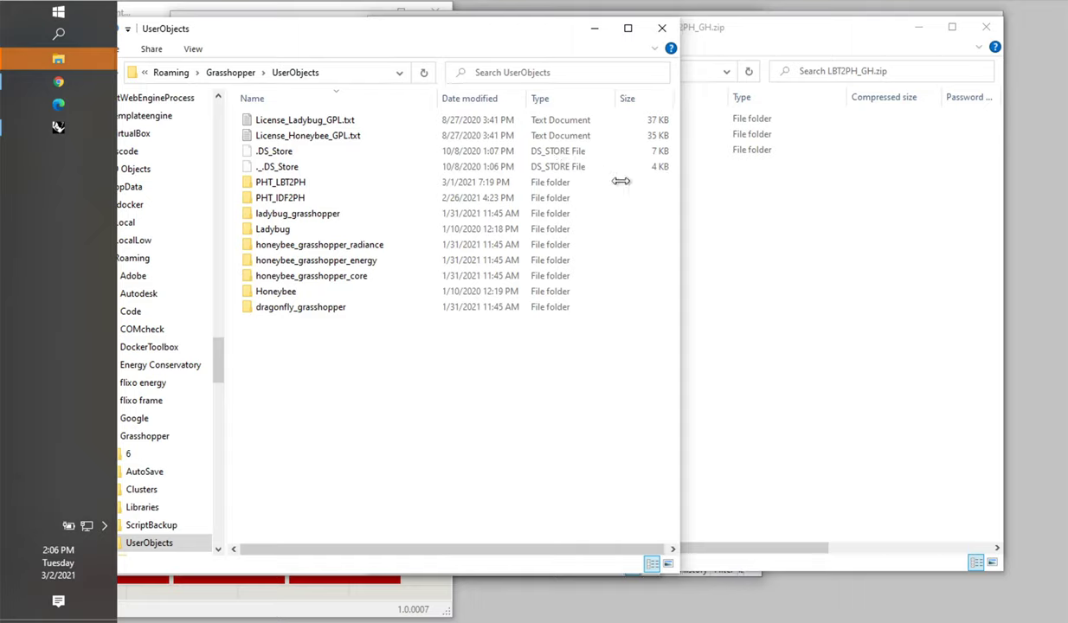
{"action": "left_click_drag", "start_coordinate": [707, 227], "coordinate": [762, 241]}
{"action": "left_click", "coordinate": [788, 264]}
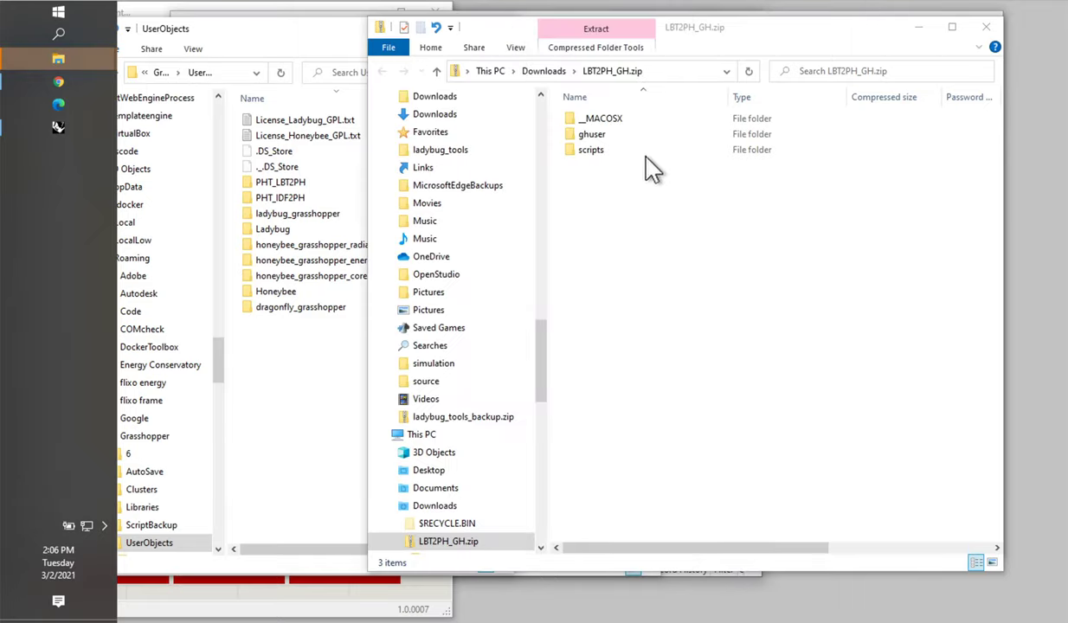
Open the ghuser folder inside LBT2PH_GH.zip and shift its window clear of the UserObjects window.
{"action": "left_click", "coordinate": [591, 136]}
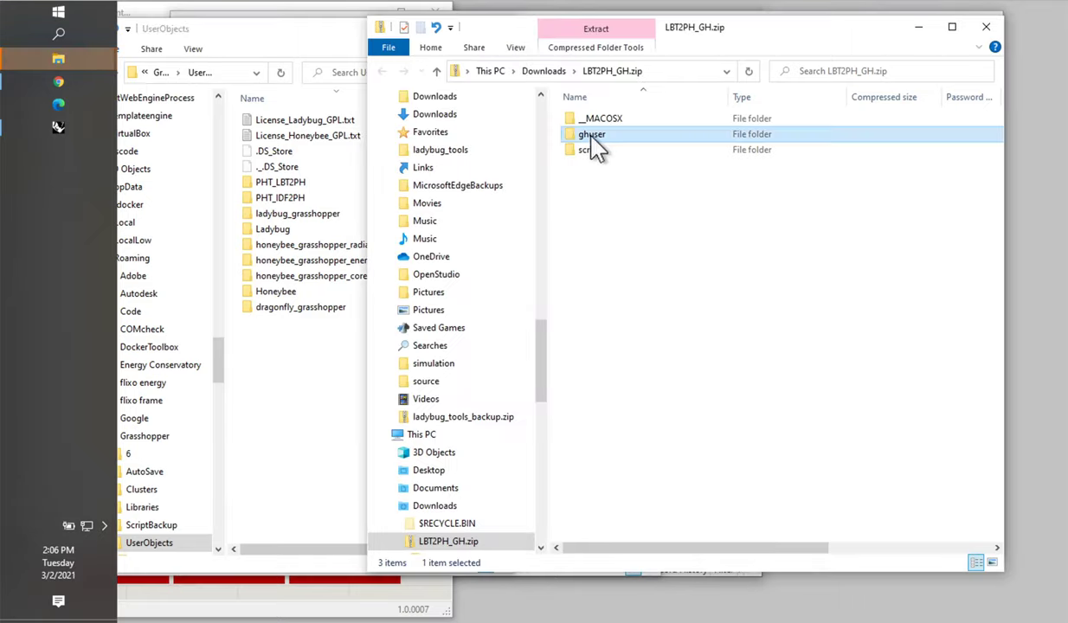
{"action": "double_click", "coordinate": [595, 137]}
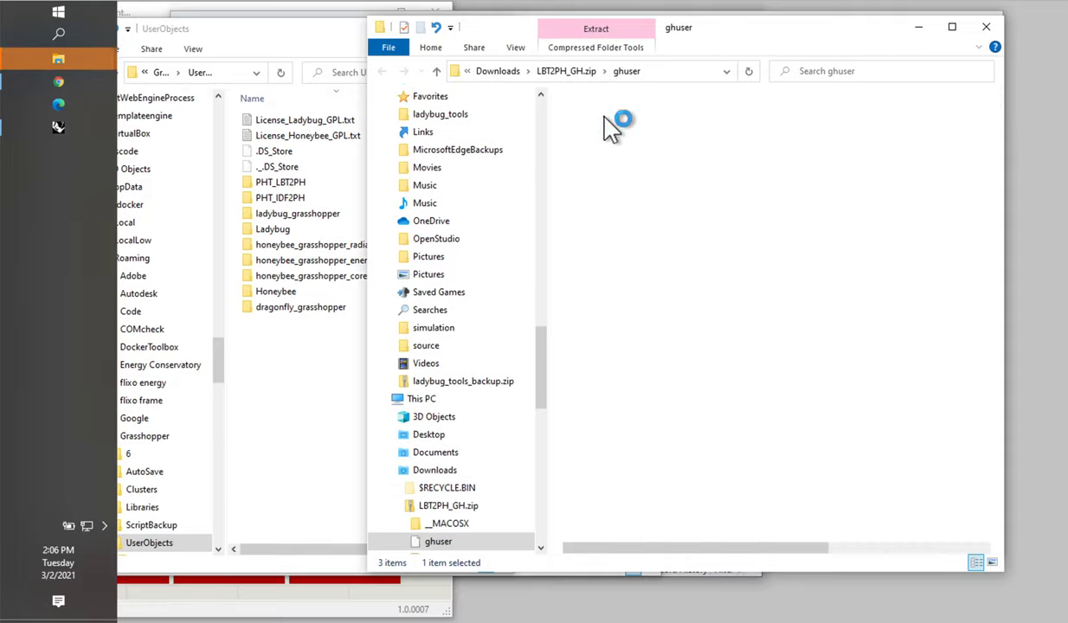
{"action": "left_click_drag", "start_coordinate": [795, 37], "coordinate": [840, 38]}
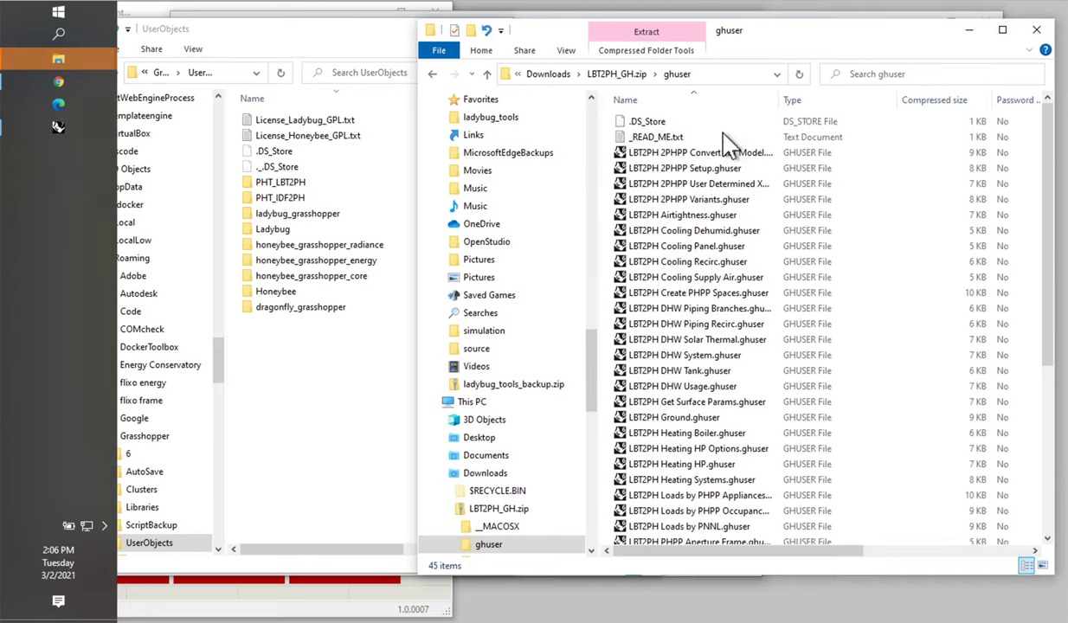
Select all the LBT2PH .ghuser files in the ghuser folder and try to copy them into the UserObjects folder.
{"action": "left_click", "coordinate": [718, 154]}
{"action": "scroll", "coordinate": [728, 476], "scroll_direction": "down", "scroll_amount": 1}
{"action": "scroll", "coordinate": [730, 479], "scroll_direction": "down", "scroll_amount": 5}
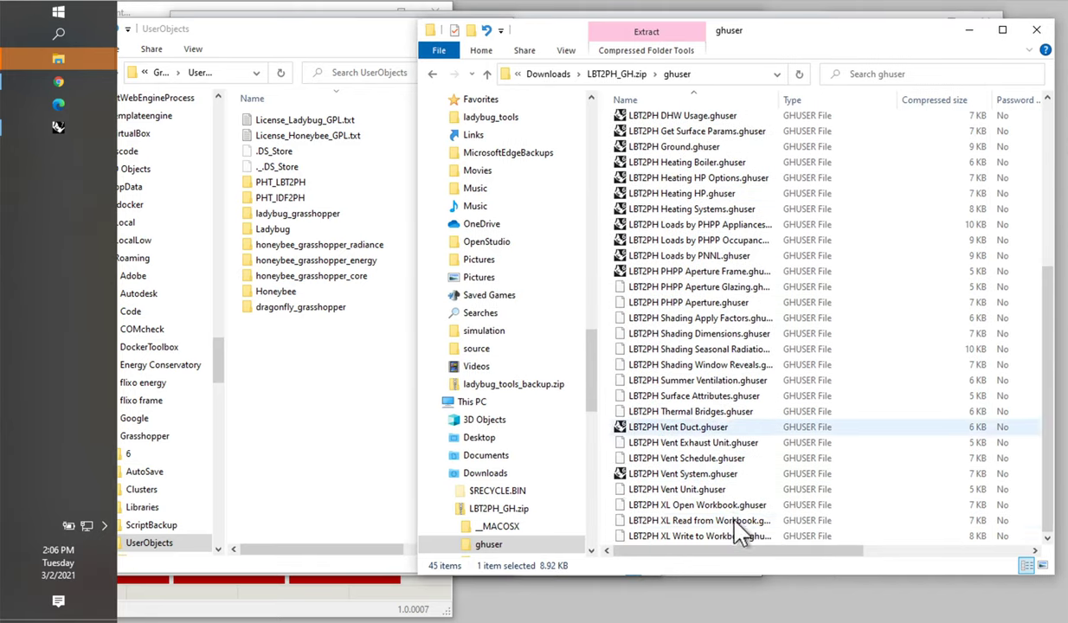
{"action": "left_click", "coordinate": [703, 536], "text": "shift"}
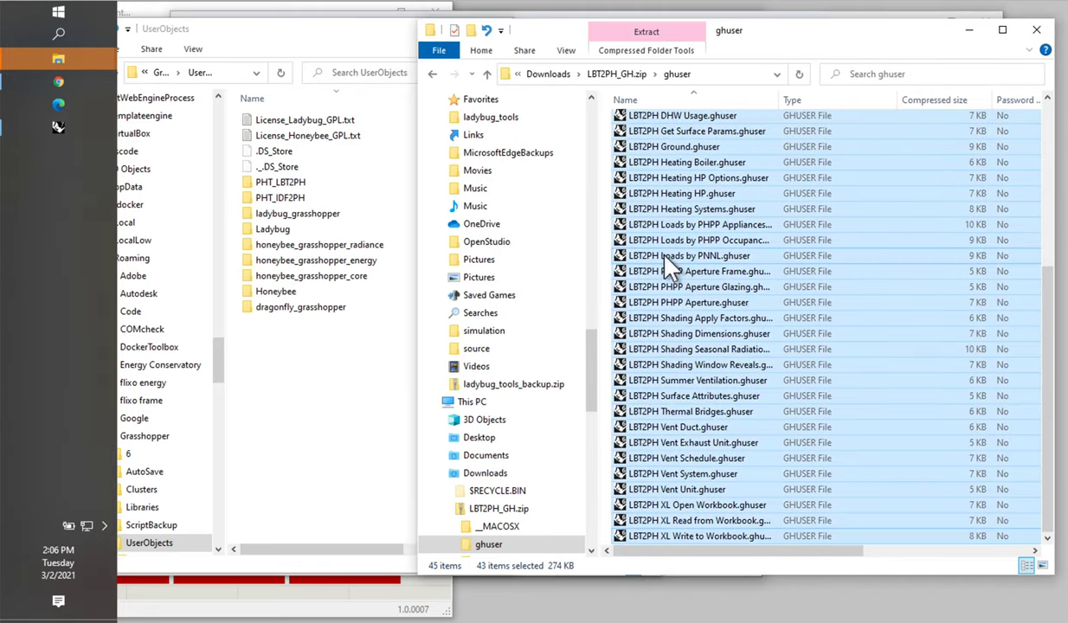
{"action": "left_click_drag", "start_coordinate": [665, 256], "coordinate": [294, 381]}
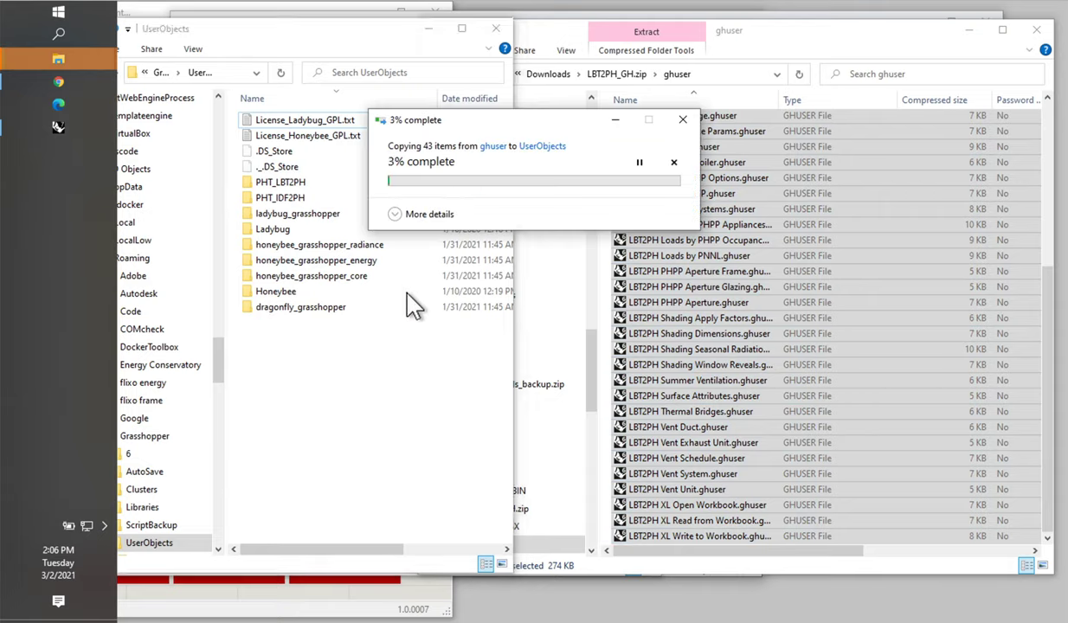
Cancel the file transfer and delete the LBT2PH .ghuser files already copied into the UserObjects folder.
{"action": "left_click", "coordinate": [683, 120]}
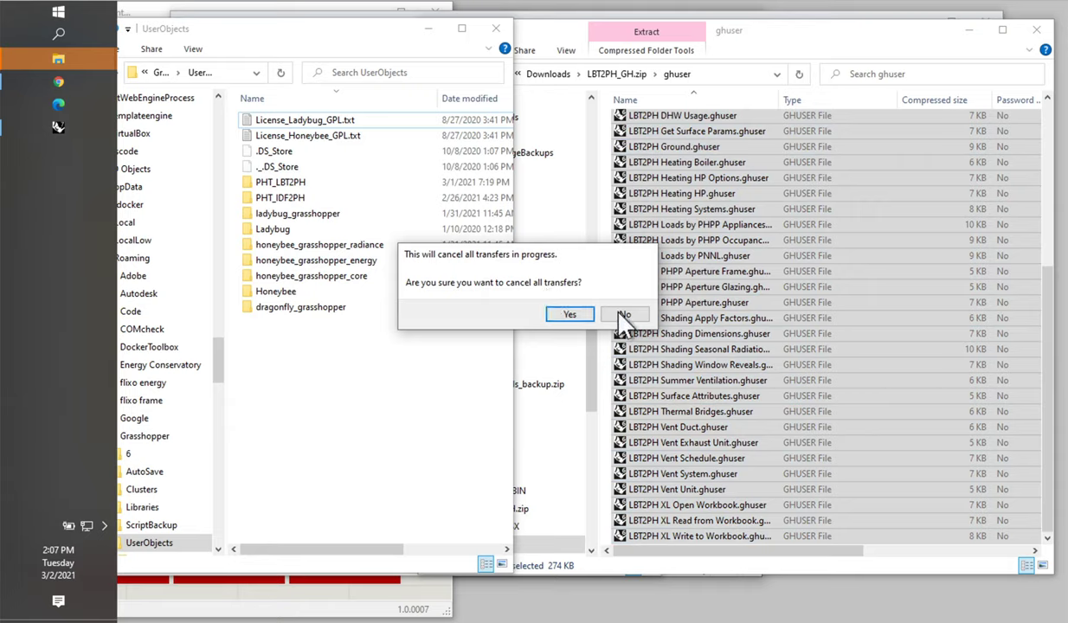
{"action": "left_click", "coordinate": [573, 314]}
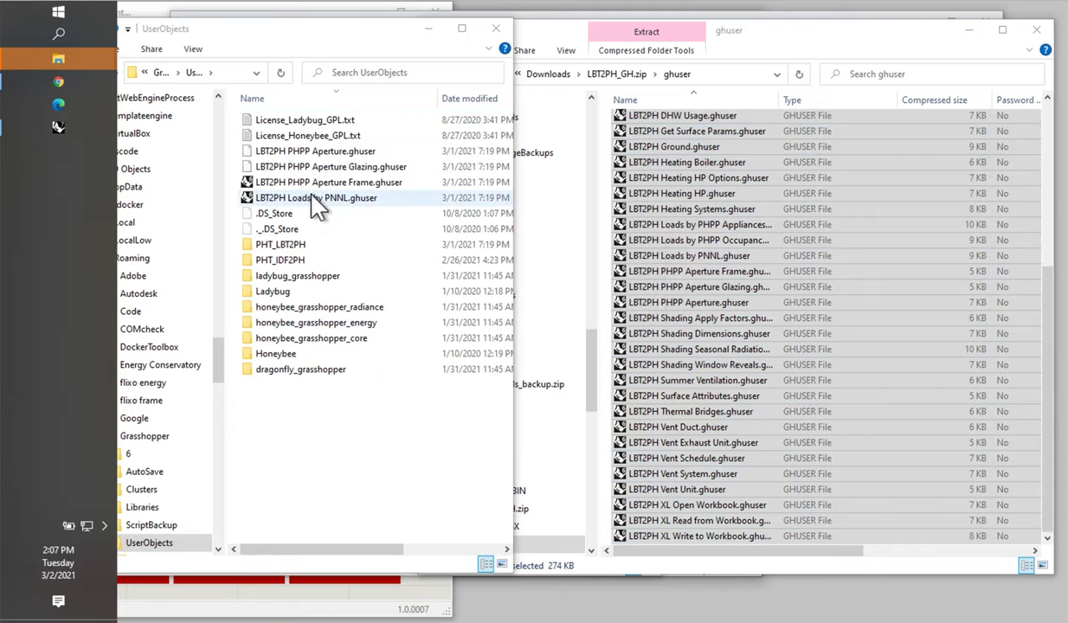
{"action": "left_click_drag", "start_coordinate": [318, 206], "coordinate": [313, 160]}
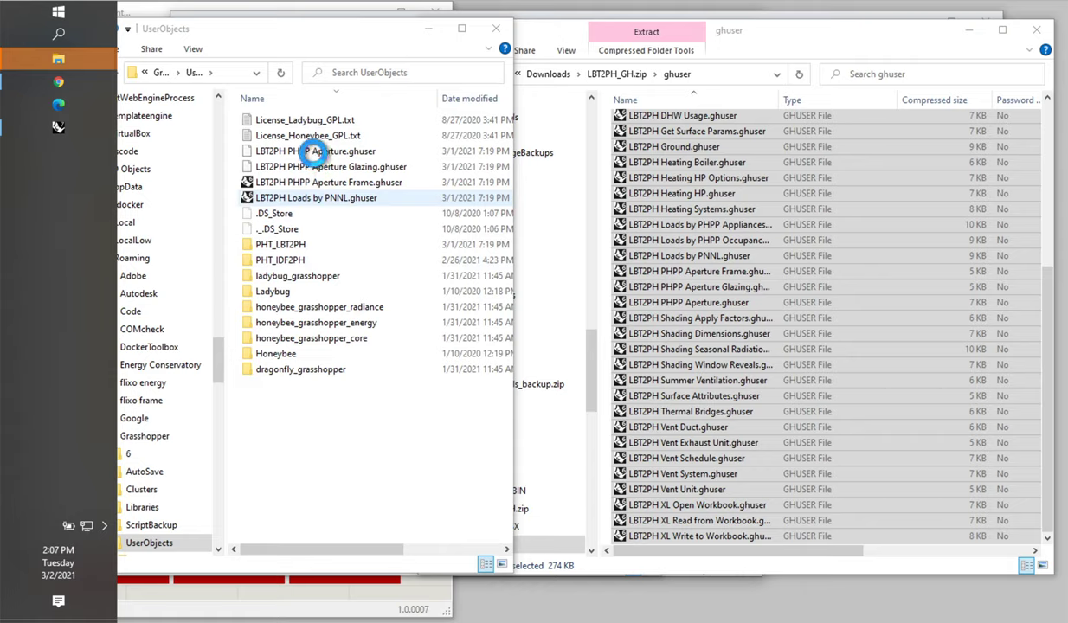
{"action": "left_click", "coordinate": [319, 154], "text": "shift"}
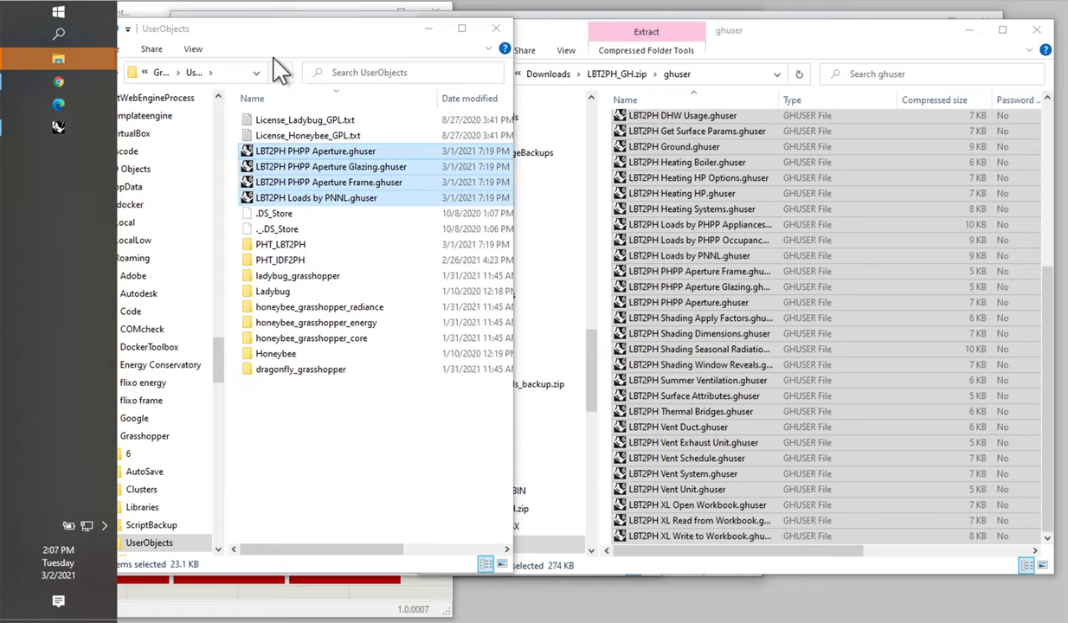
{"action": "left_click", "coordinate": [354, 198]}
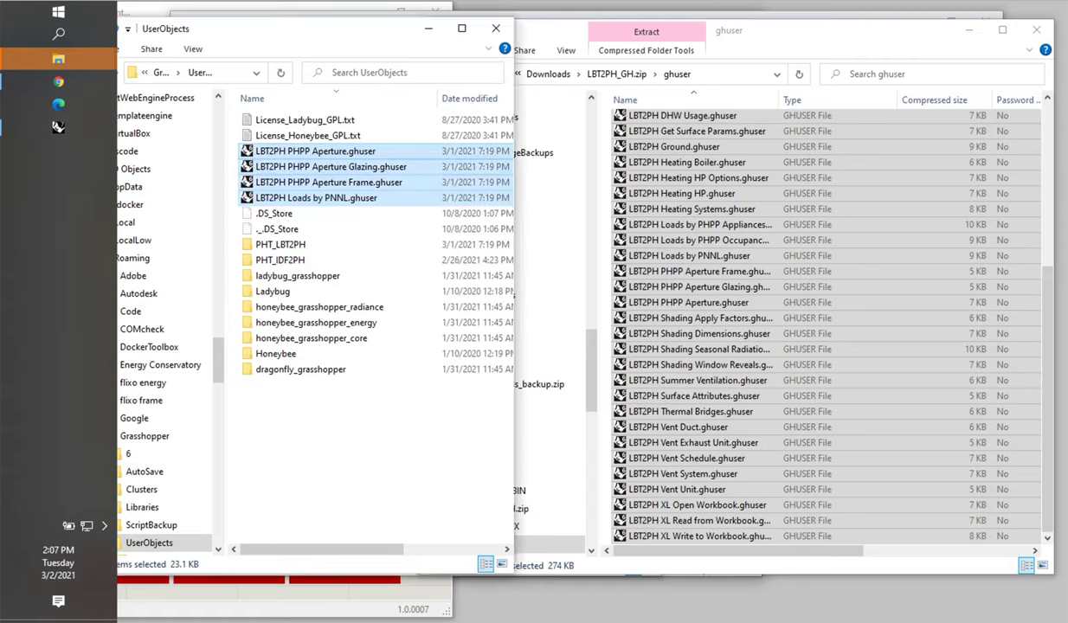
{"action": "right_click", "coordinate": [347, 156]}
{"action": "left_click", "coordinate": [381, 415]}
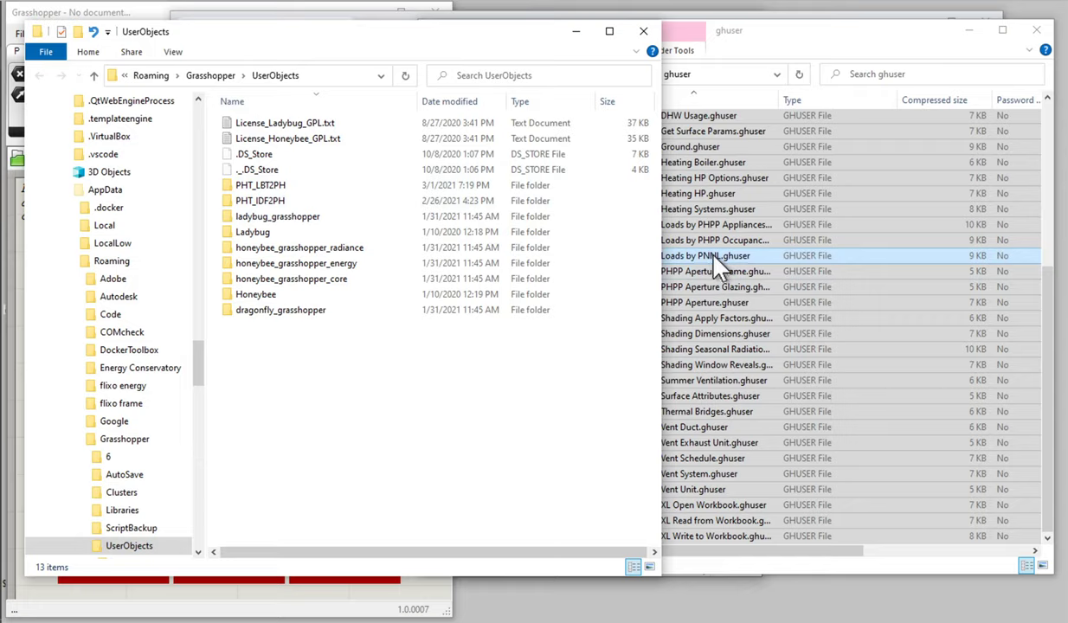
Open the PHT_LBT2PH subfolder of UserObjects to view the LBT2PH components stored there.
{"action": "left_click", "coordinate": [281, 75]}
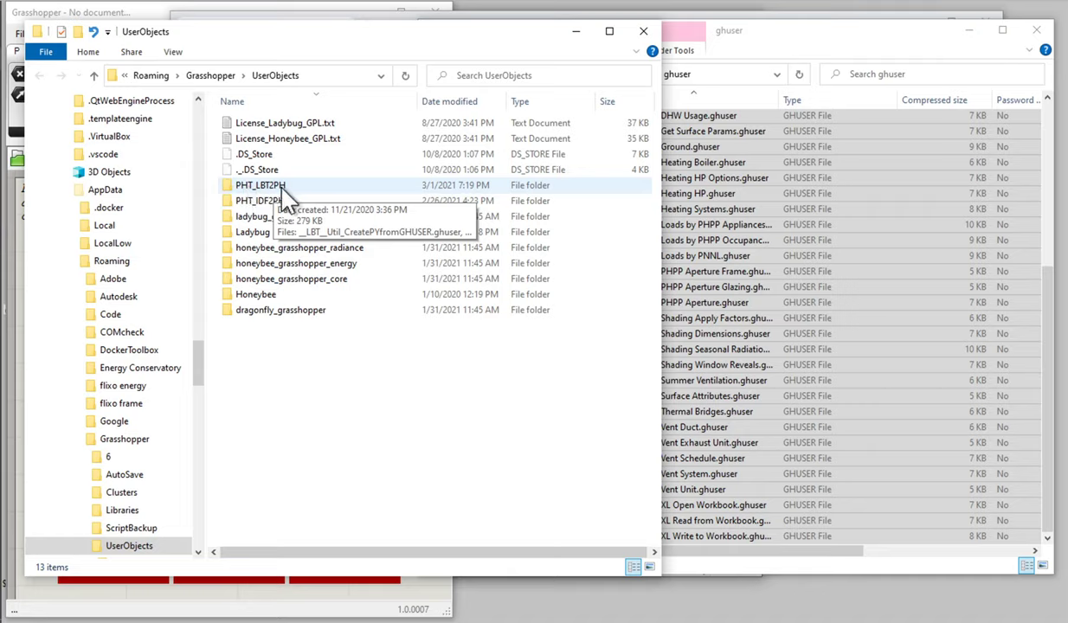
{"action": "double_click", "coordinate": [276, 192]}
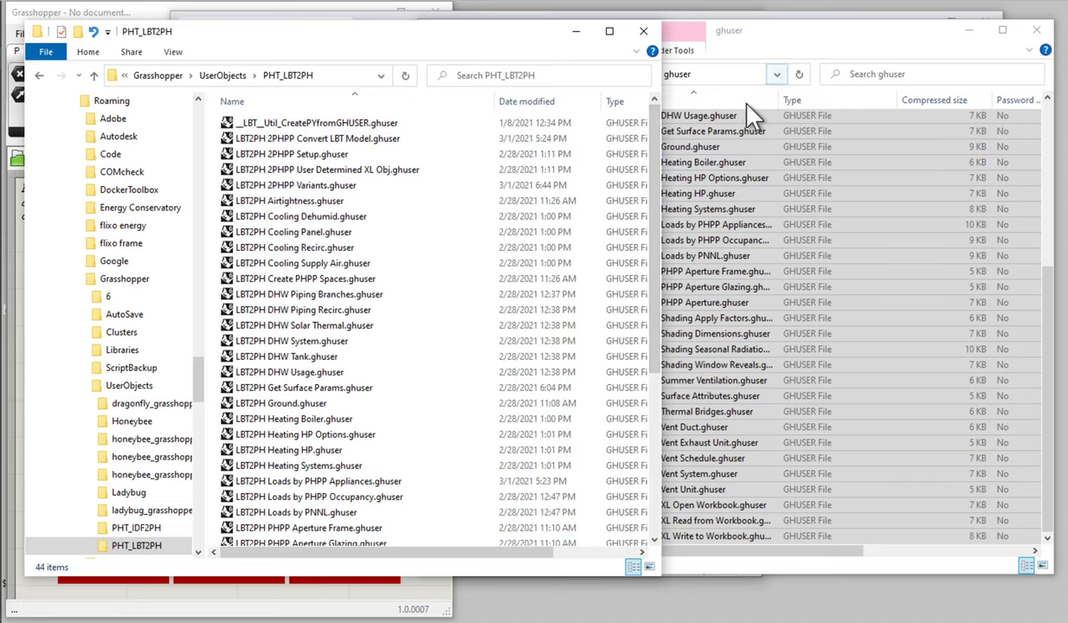
Clear the selection of LBT2PH .ghuser files in the zip's ghuser folder and close the UserObjects folder window.
{"action": "left_click", "coordinate": [802, 40]}
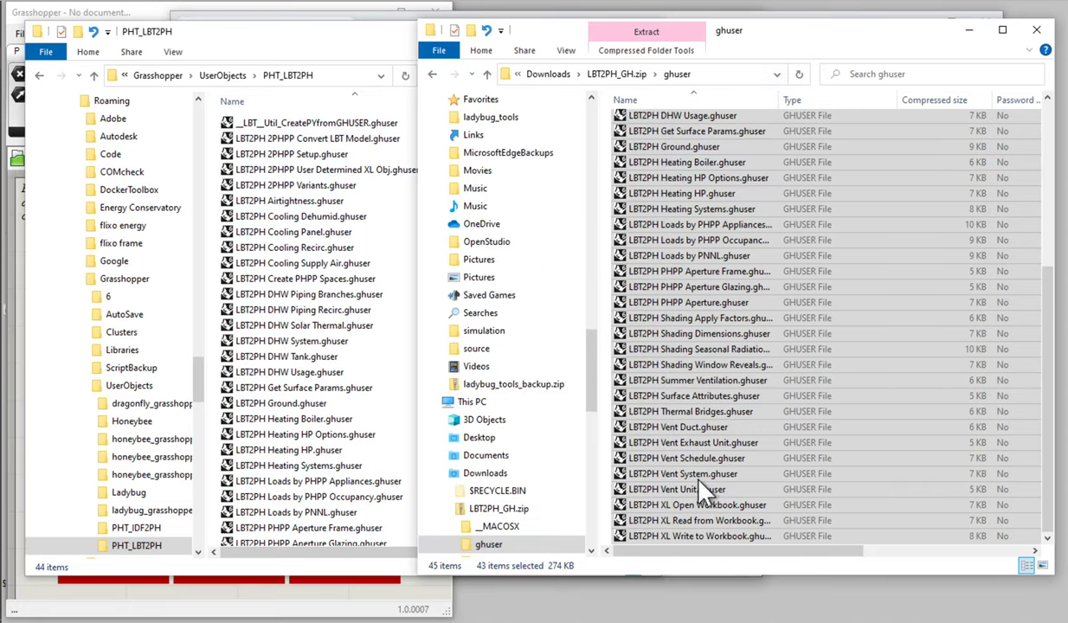
{"action": "left_click_drag", "start_coordinate": [684, 463], "coordinate": [292, 100]}
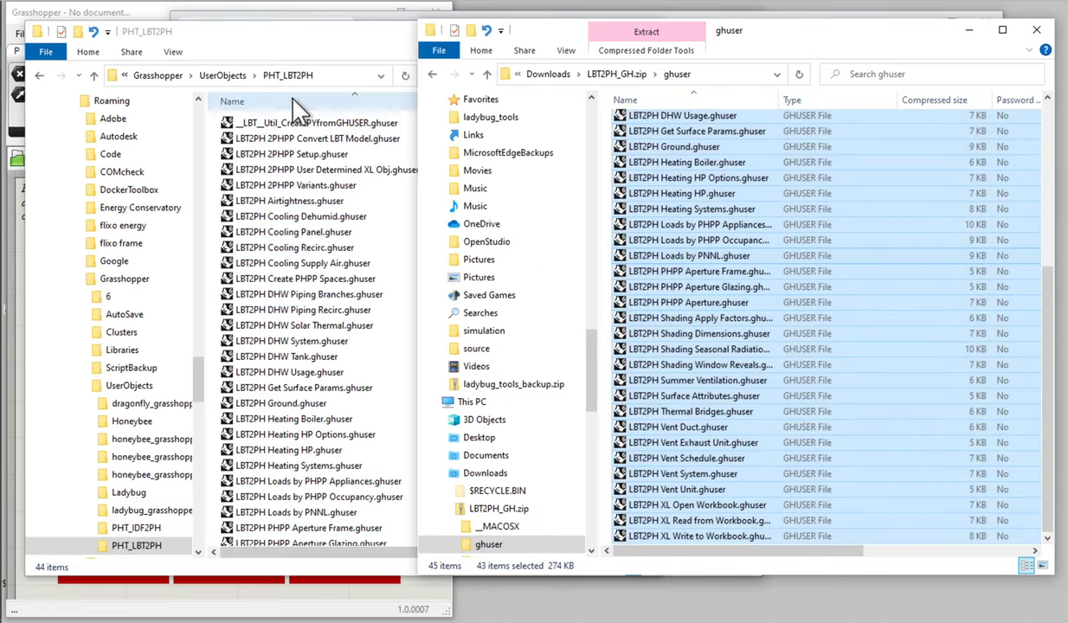
{"action": "left_click", "coordinate": [858, 144]}
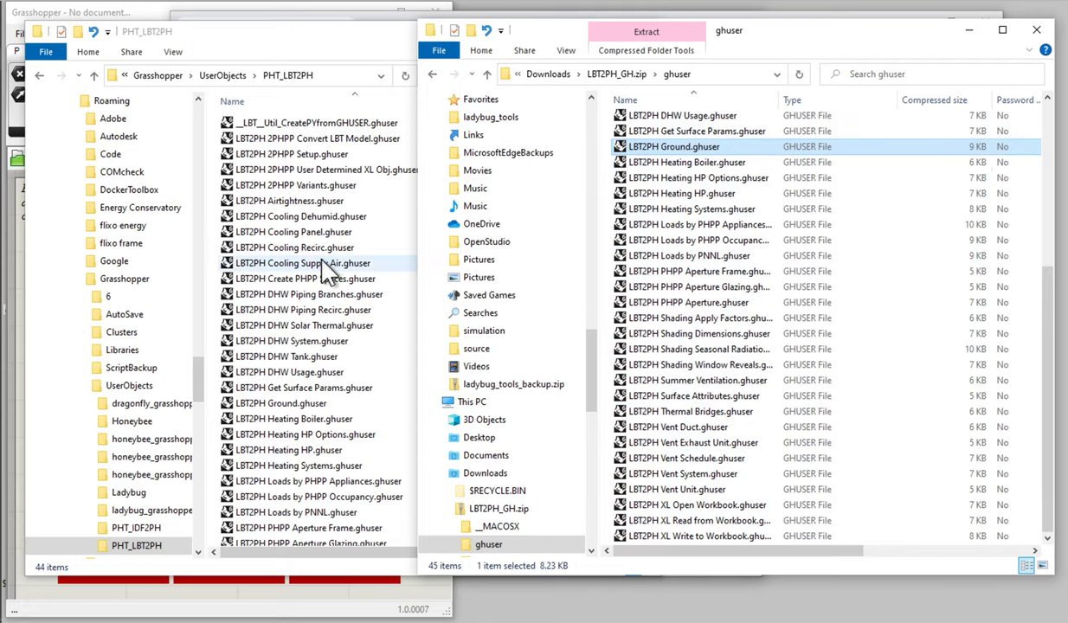
{"action": "left_click", "coordinate": [336, 45]}
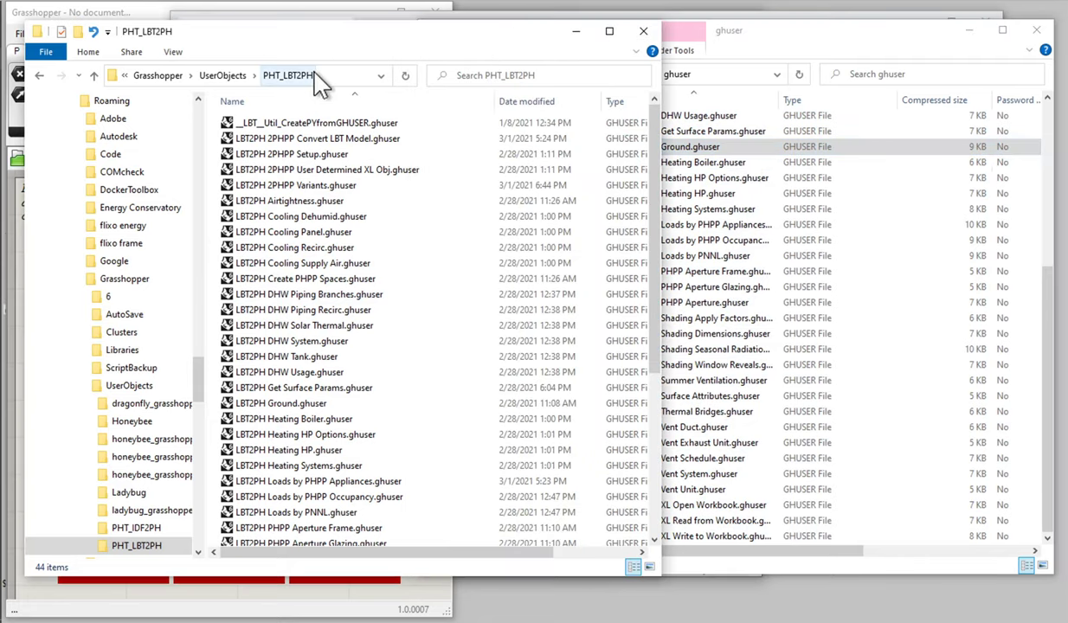
{"action": "left_click", "coordinate": [227, 77]}
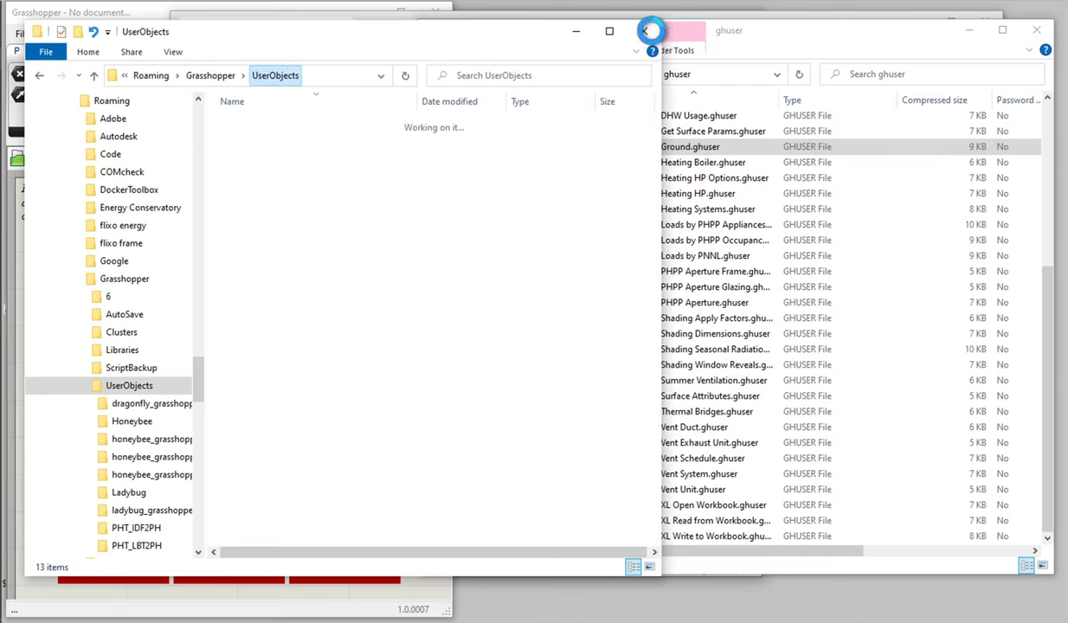
{"action": "left_click", "coordinate": [646, 32]}
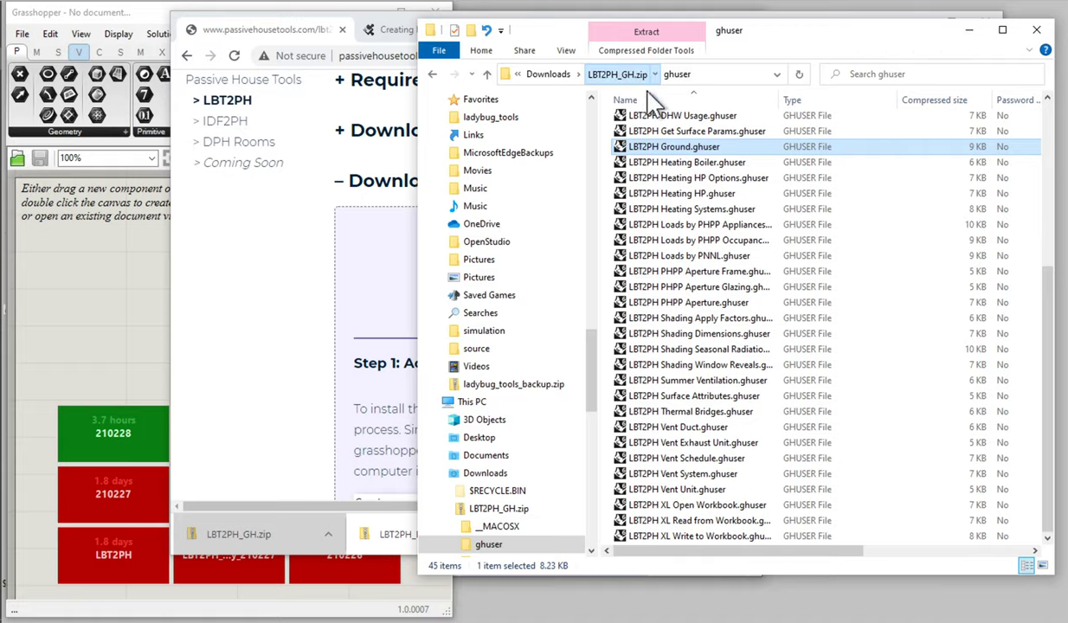
Go back up to the root of LBT2PH_GH.zip and select its scripts folder.
{"action": "left_click", "coordinate": [618, 74]}
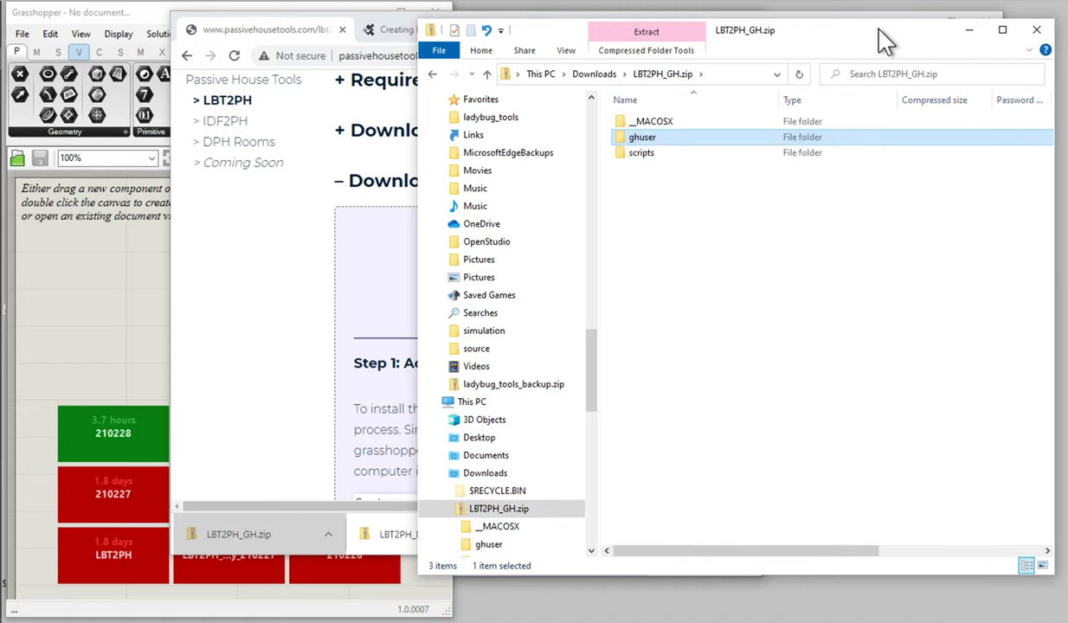
{"action": "left_click", "coordinate": [641, 156]}
{"action": "key", "text": "ctrl"}
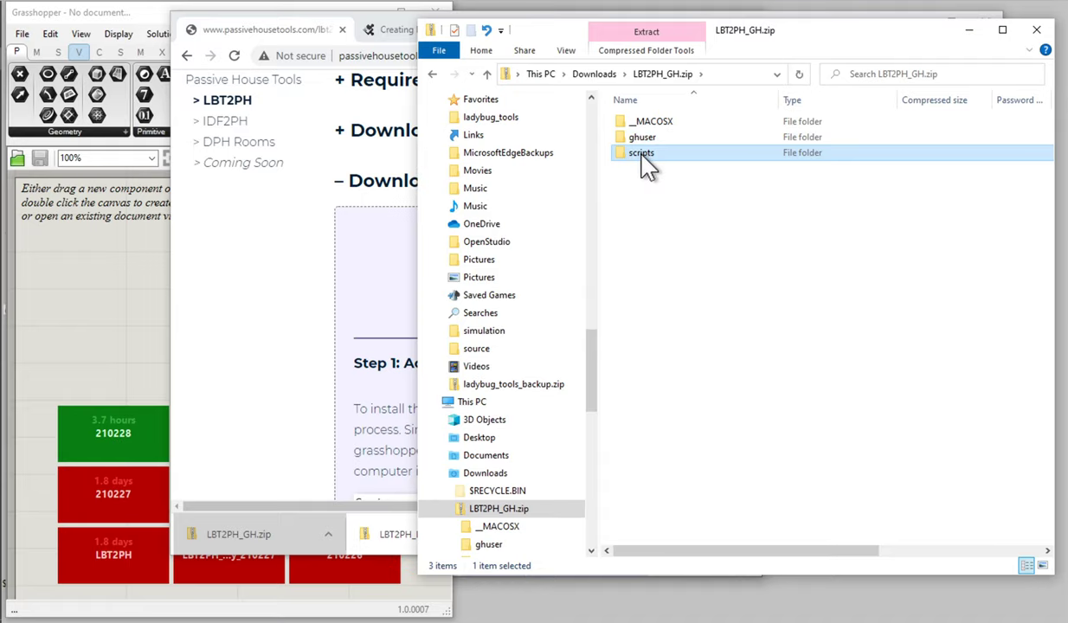
Read the "Step 2: Add the New Libraries" instructions on the LBT2PH web page, including where the scripts contents belong.
{"action": "left_click", "coordinate": [314, 259]}
{"action": "scroll", "coordinate": [506, 294], "scroll_direction": "down", "scroll_amount": 3}
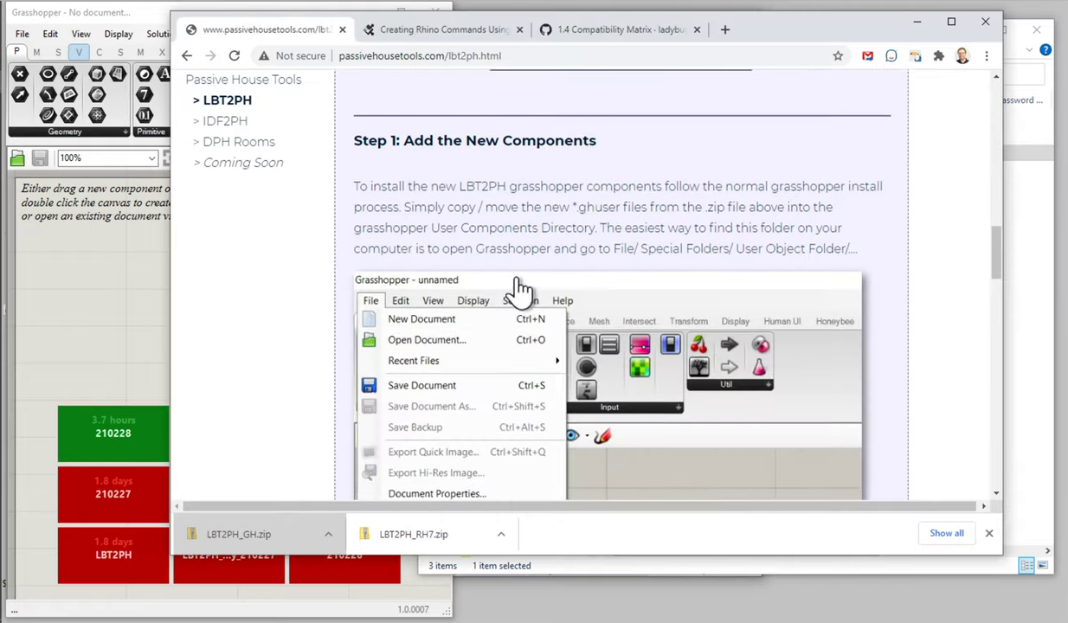
{"action": "scroll", "coordinate": [518, 285], "scroll_direction": "down", "scroll_amount": 15}
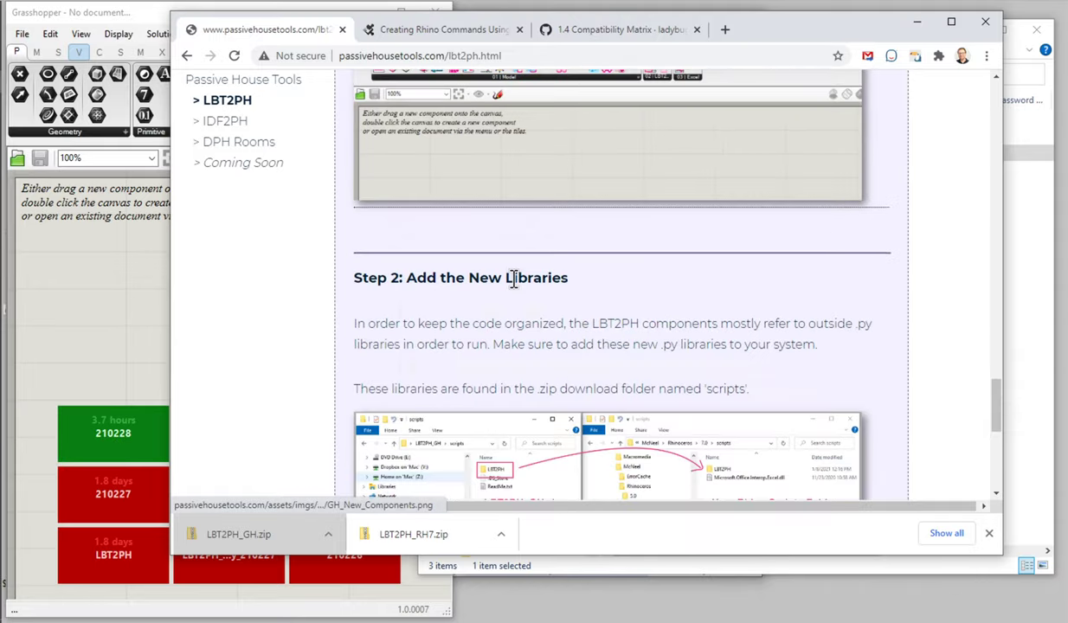
{"action": "scroll", "coordinate": [502, 286], "scroll_direction": "down", "scroll_amount": 3}
{"action": "scroll", "coordinate": [430, 158], "scroll_direction": "up", "scroll_amount": 1}
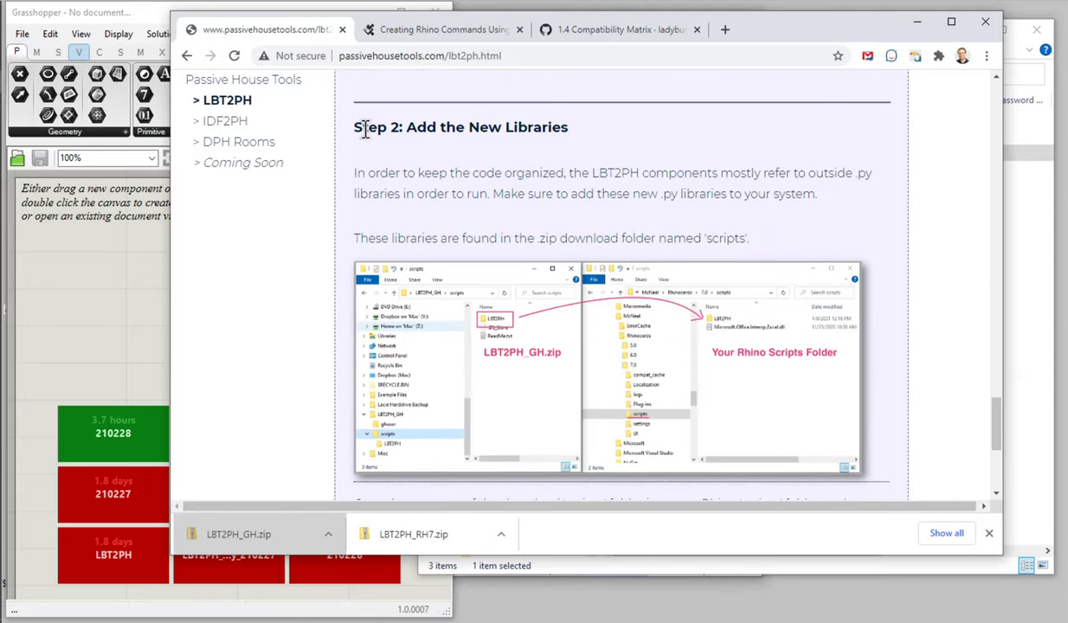
{"action": "left_click_drag", "start_coordinate": [362, 128], "coordinate": [581, 131]}
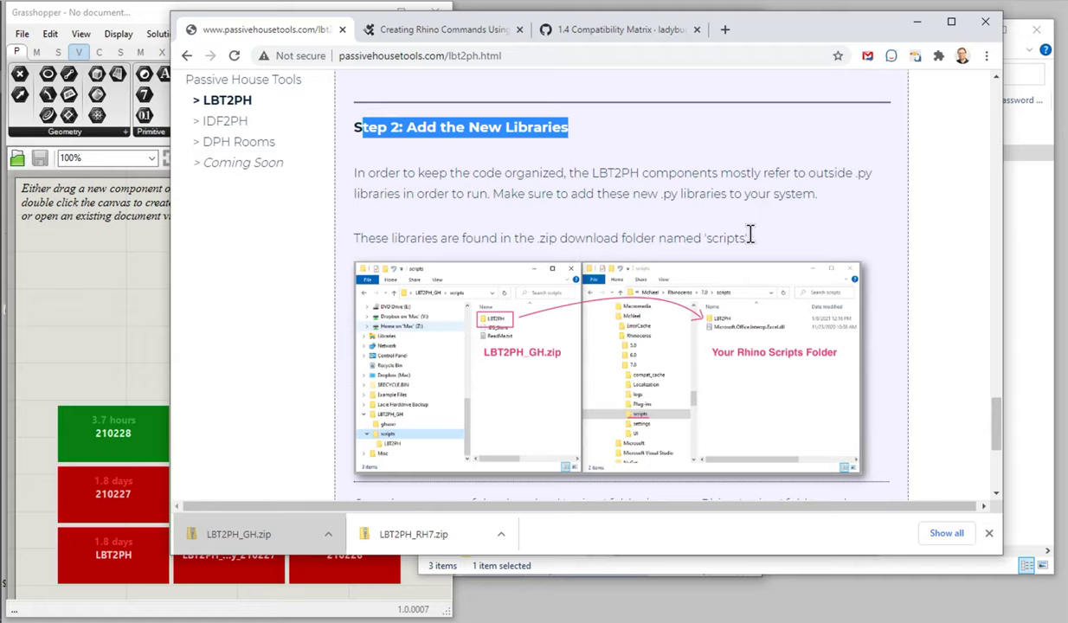
{"action": "scroll", "coordinate": [761, 247], "scroll_direction": "down", "scroll_amount": 3}
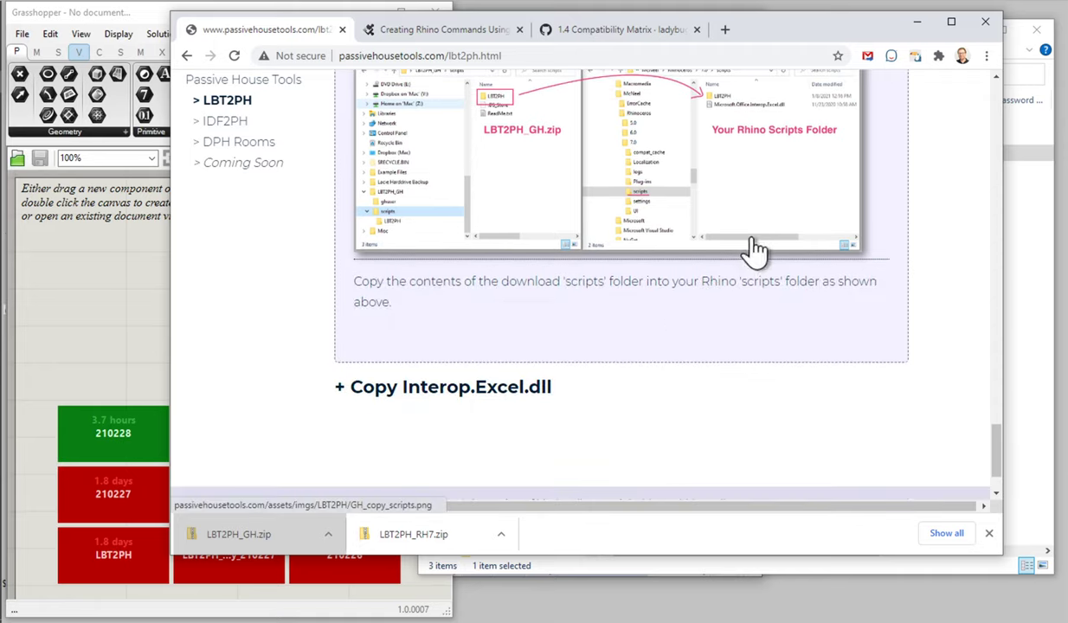
{"action": "scroll", "coordinate": [627, 348], "scroll_direction": "up", "scroll_amount": 1}
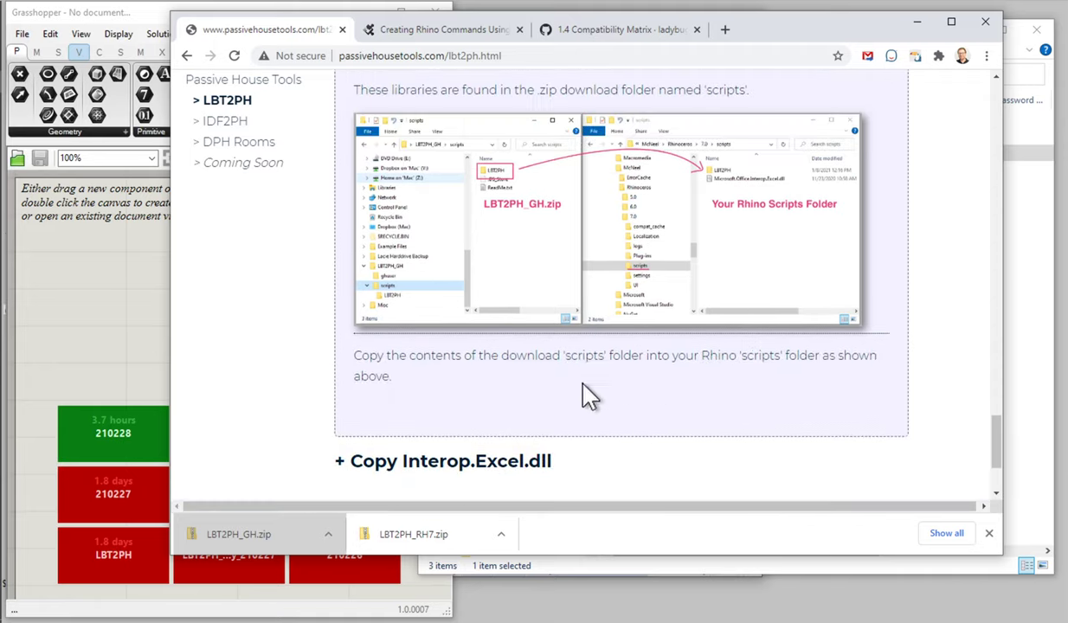
{"action": "scroll", "coordinate": [575, 400], "scroll_direction": "up", "scroll_amount": 1}
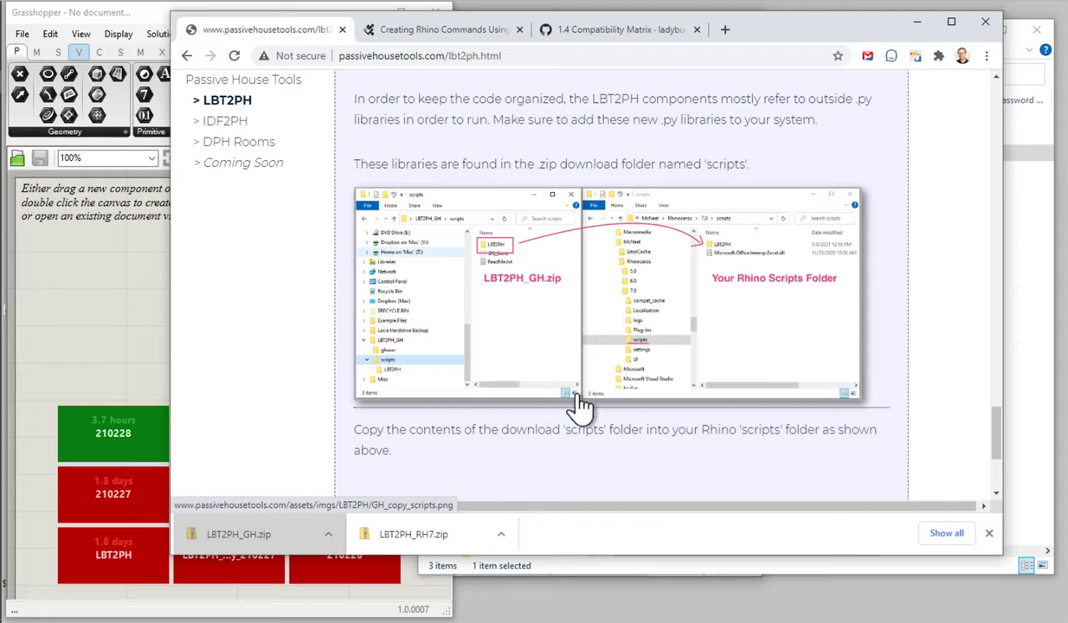
{"action": "scroll", "coordinate": [644, 454], "scroll_direction": "down", "scroll_amount": 1}
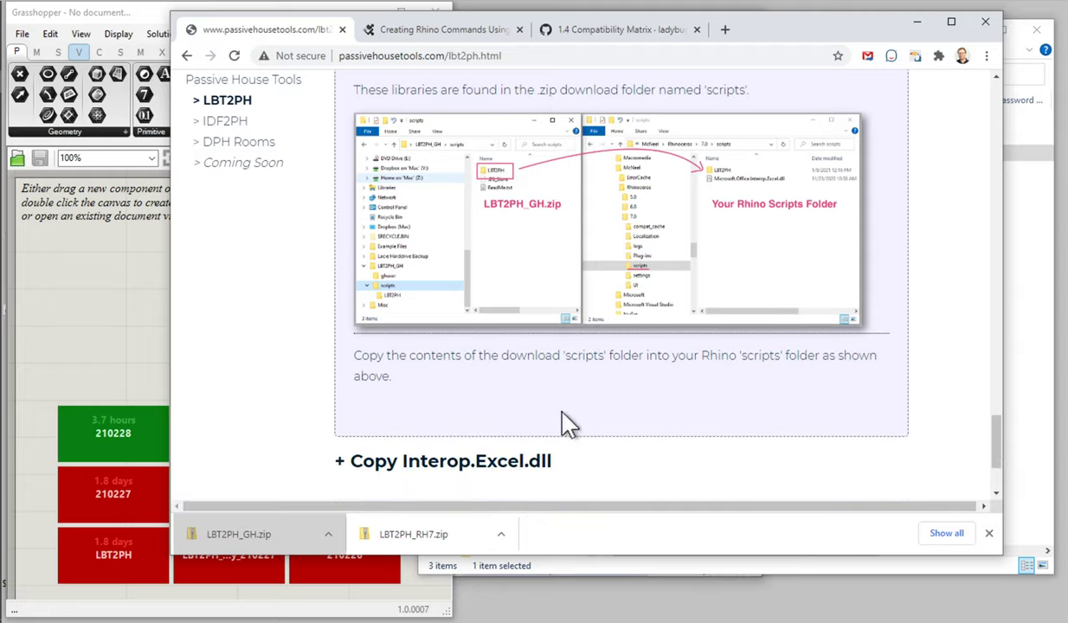
Bring the LBT2PH_GH.zip window forward and show Local Disk (C:) in another File Explorer window beside it.
{"action": "left_click", "coordinate": [113, 233]}
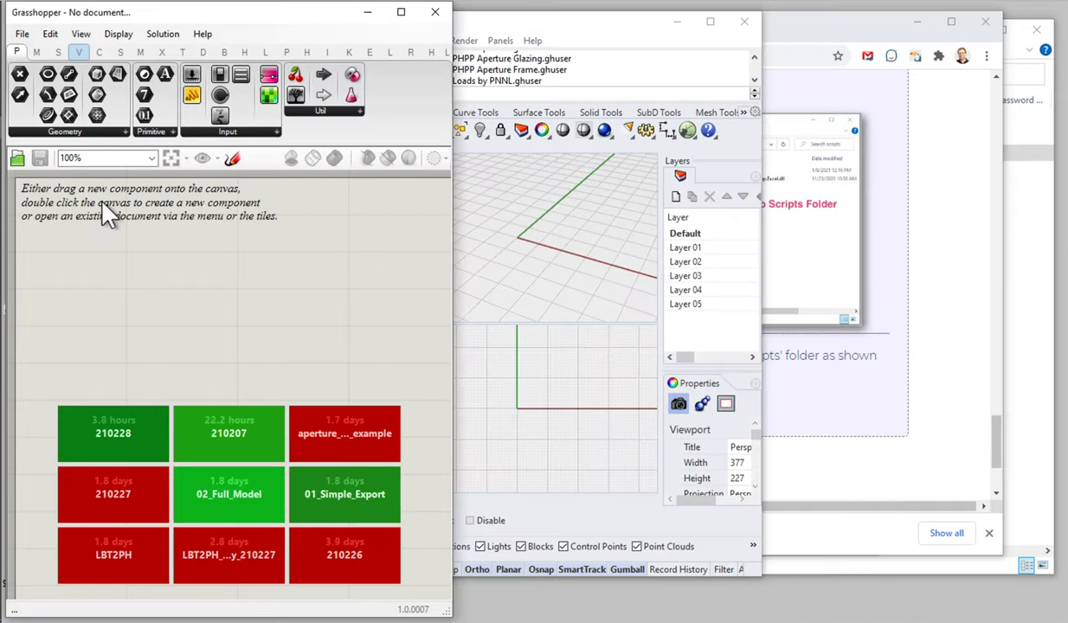
{"action": "mouse_move", "coordinate": [33, 29]}
{"action": "left_click", "coordinate": [58, 60]}
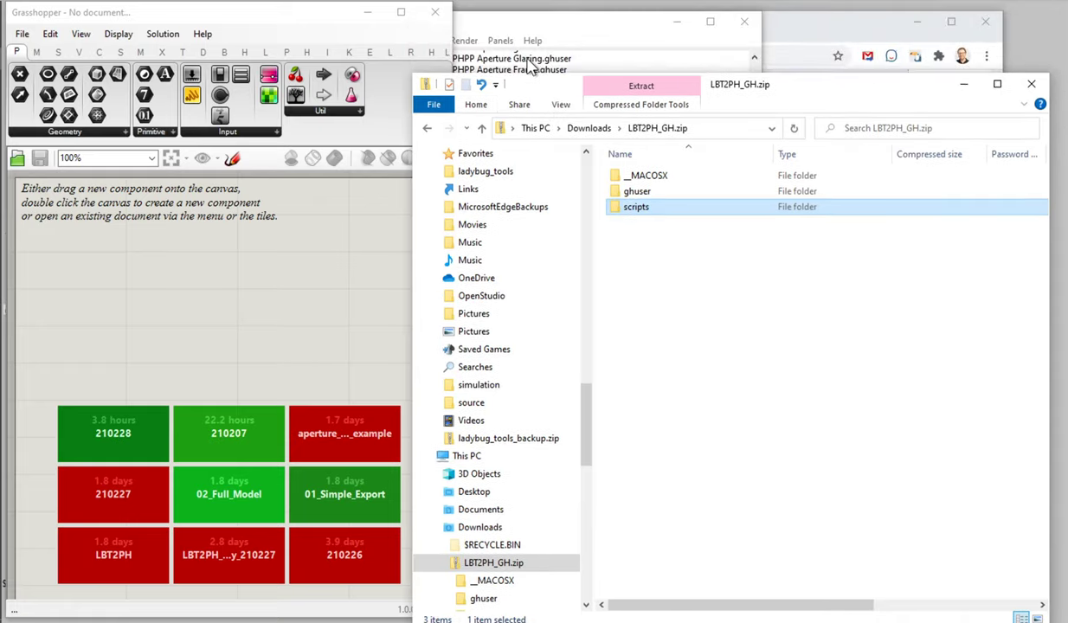
{"action": "mouse_move", "coordinate": [26, 37]}
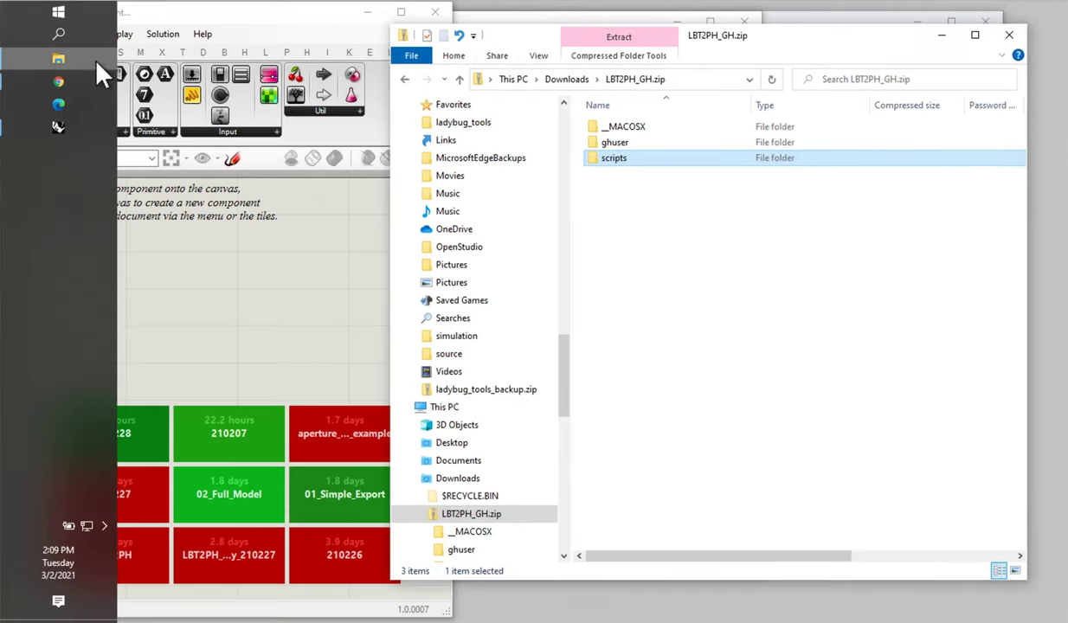
{"action": "left_click", "coordinate": [61, 59]}
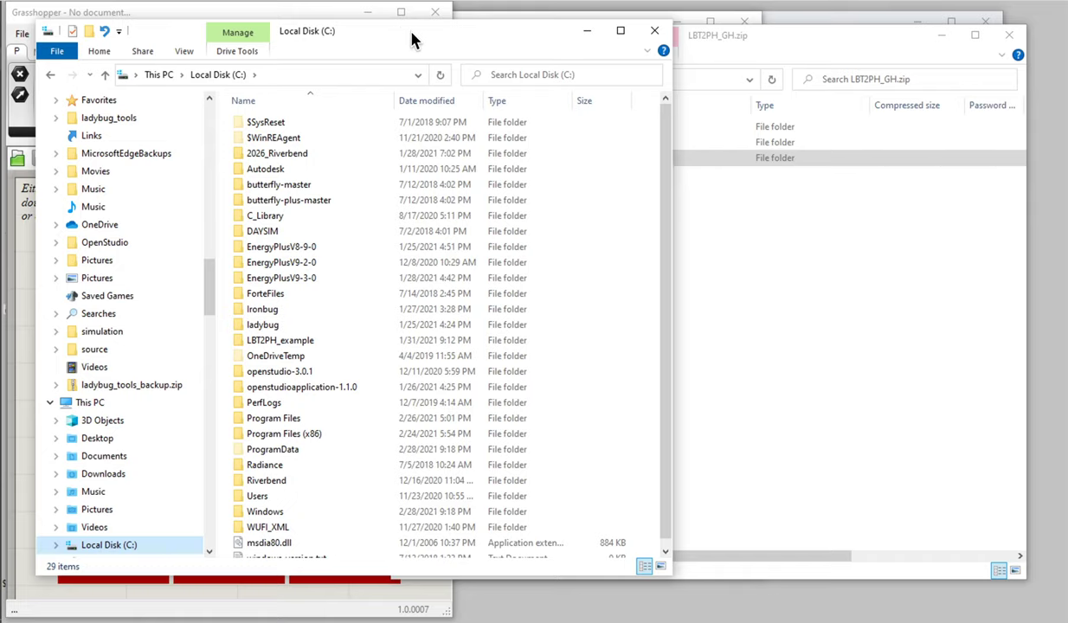
{"action": "left_click_drag", "start_coordinate": [397, 32], "coordinate": [388, 28]}
Open the Roaming folder under Users, the personal profile folder and AppData on Local Disk (C:).
{"action": "left_click", "coordinate": [246, 495]}
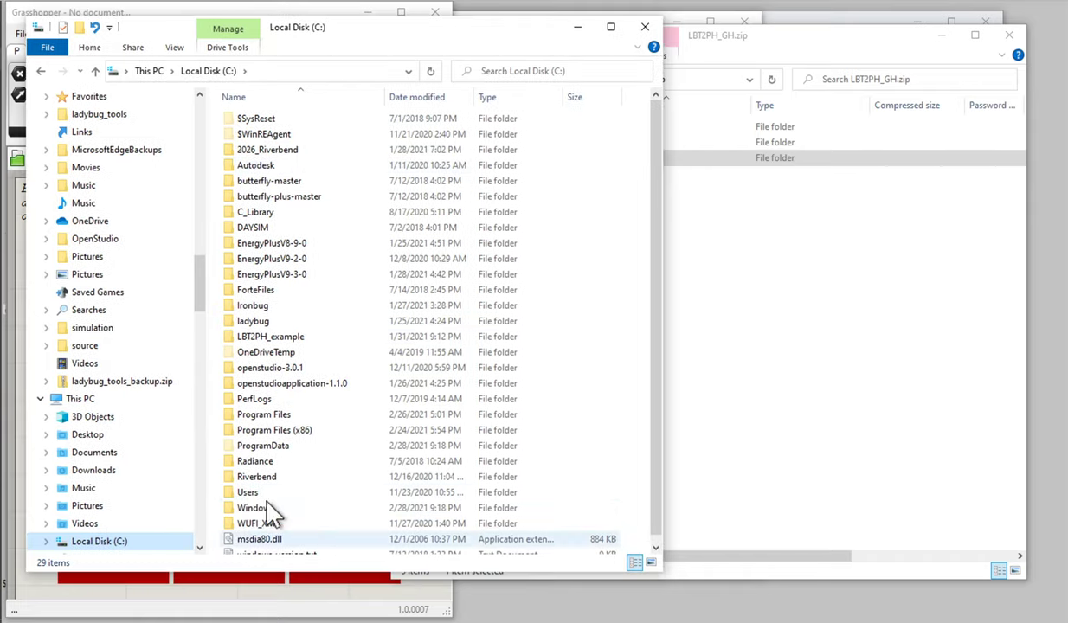
{"action": "double_click", "coordinate": [251, 497]}
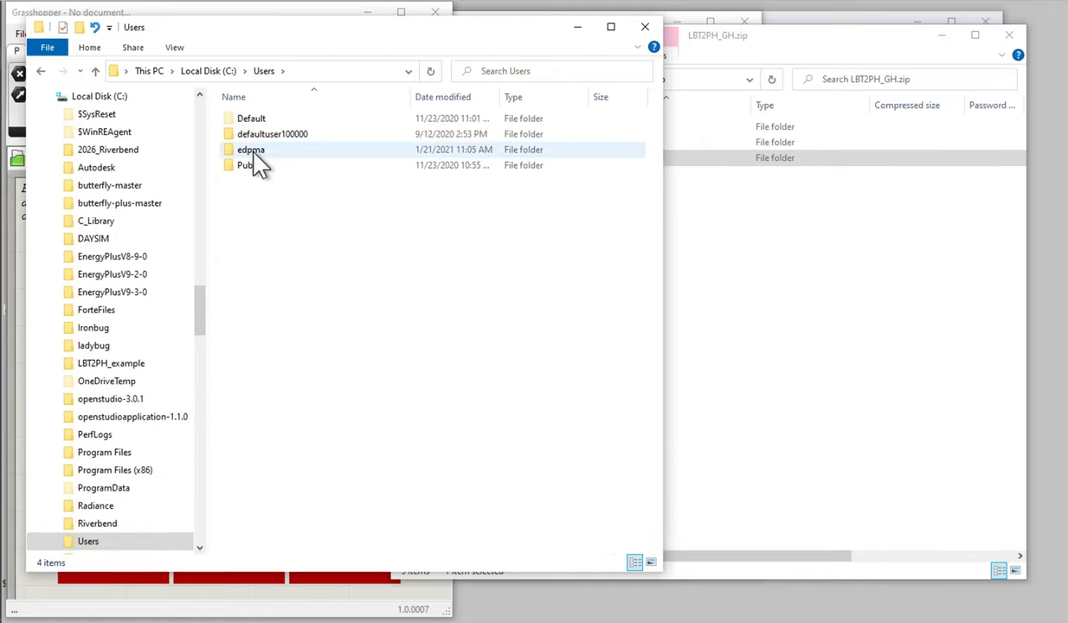
{"action": "left_click", "coordinate": [252, 151]}
{"action": "double_click", "coordinate": [253, 156]}
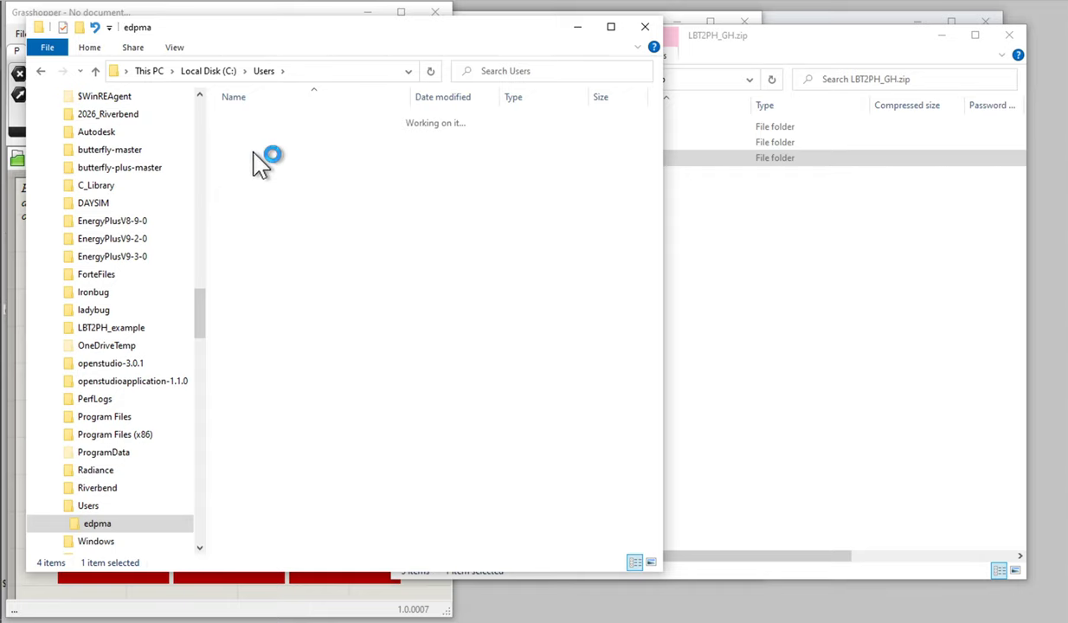
{"action": "left_click", "coordinate": [255, 342]}
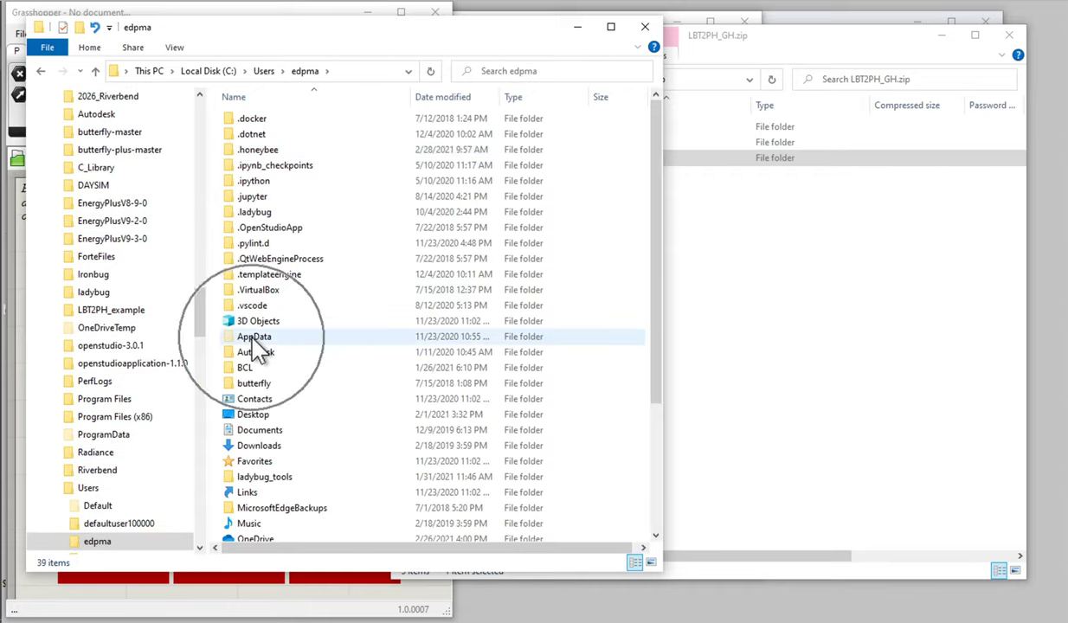
{"action": "double_click", "coordinate": [252, 339]}
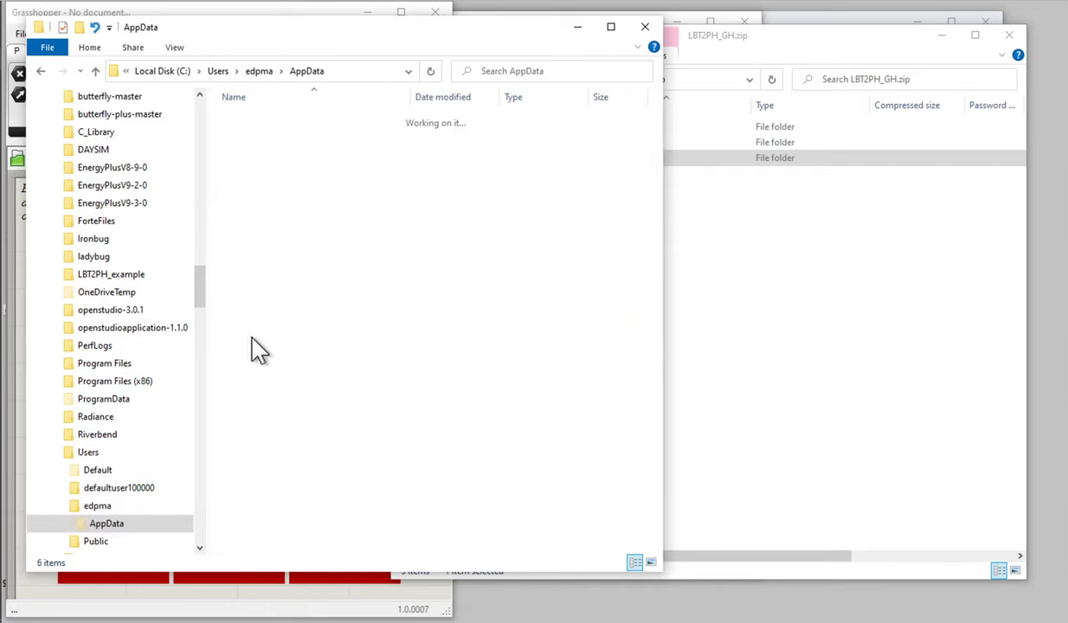
{"action": "left_click", "coordinate": [267, 167]}
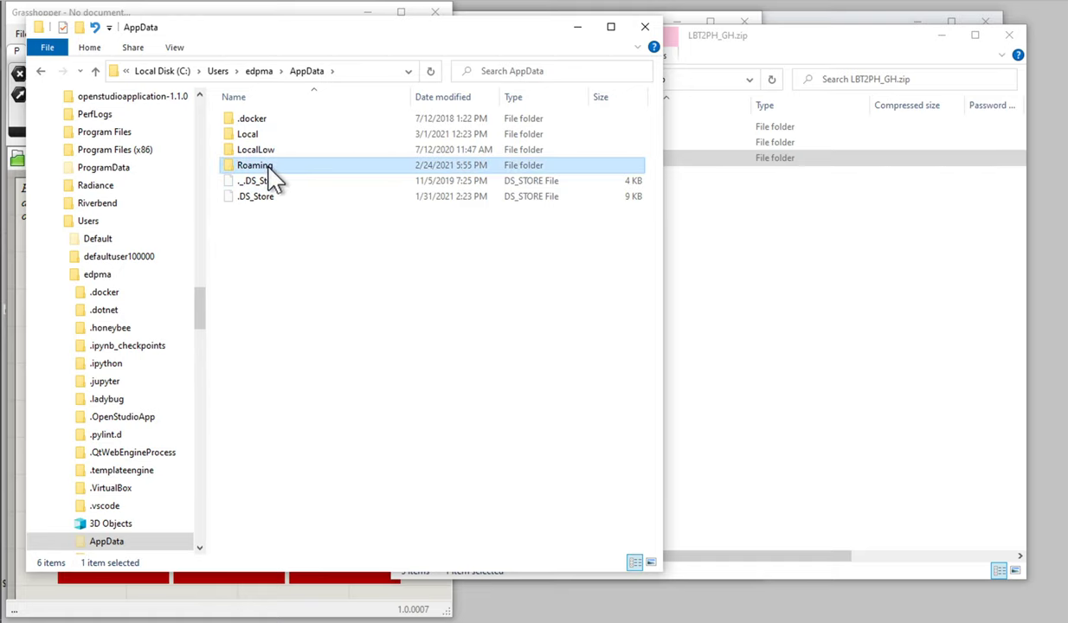
{"action": "double_click", "coordinate": [268, 170]}
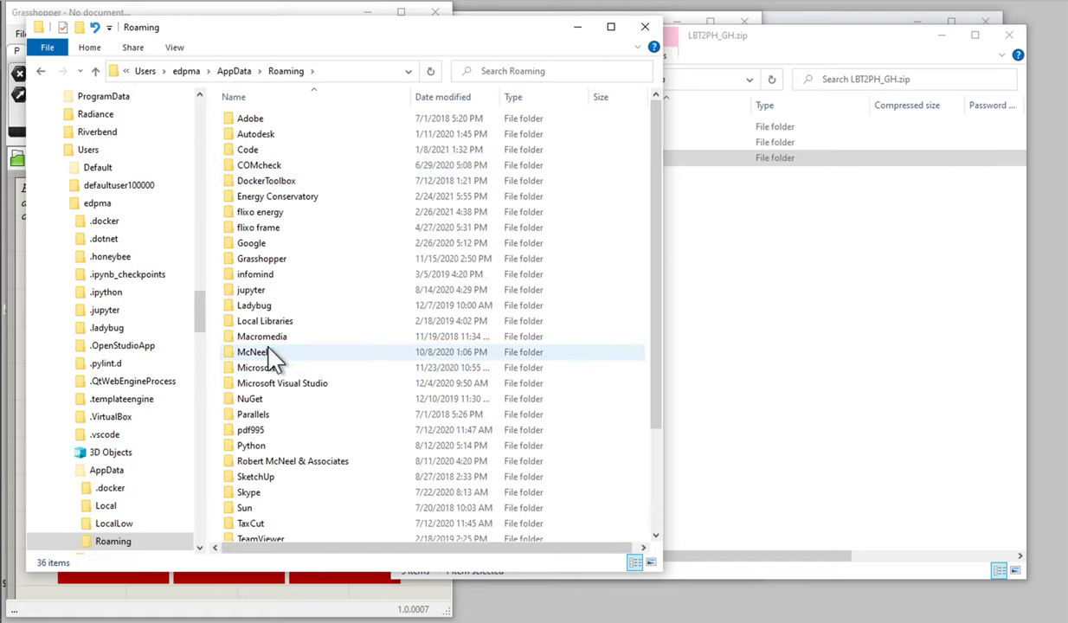
Open the McNeel folder in Roaming and go into Rhinoceros and its 7.0 subfolder.
{"action": "double_click", "coordinate": [269, 352]}
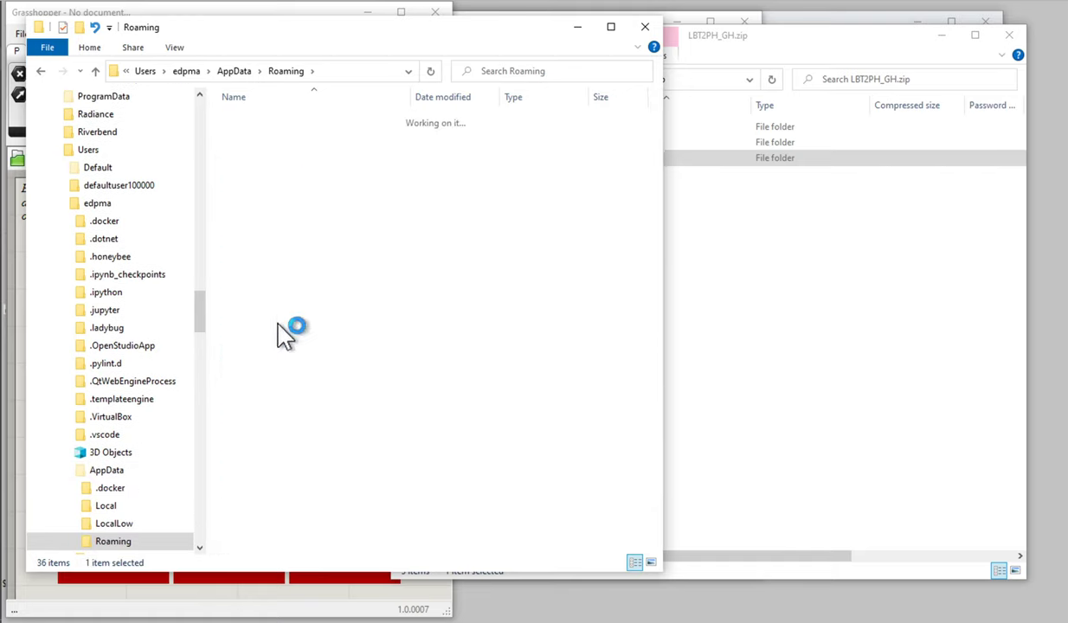
{"action": "double_click", "coordinate": [256, 135]}
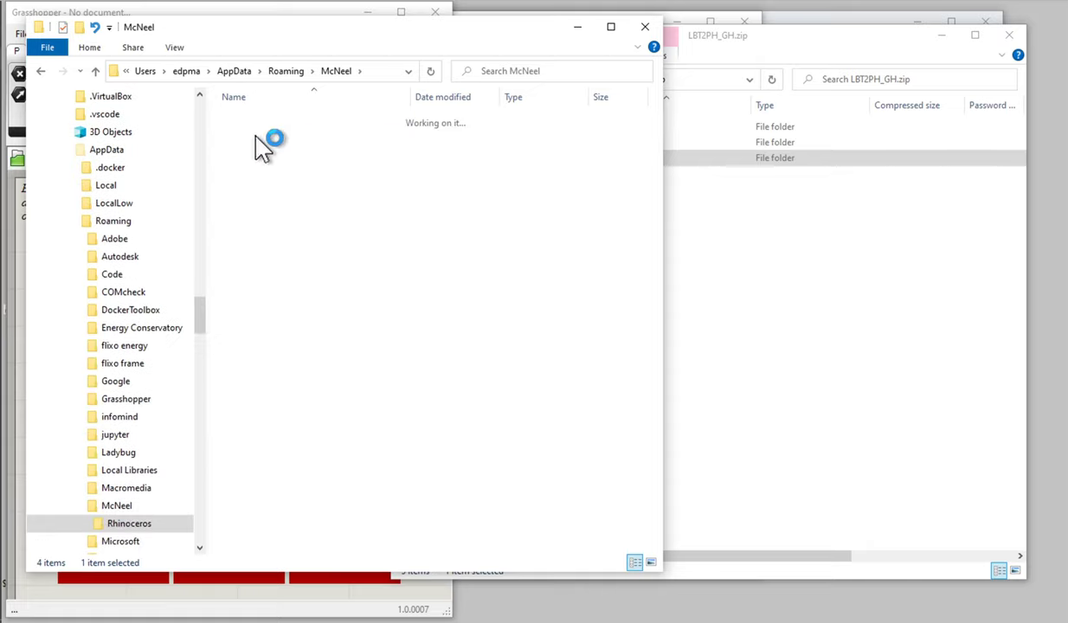
{"action": "double_click", "coordinate": [252, 151]}
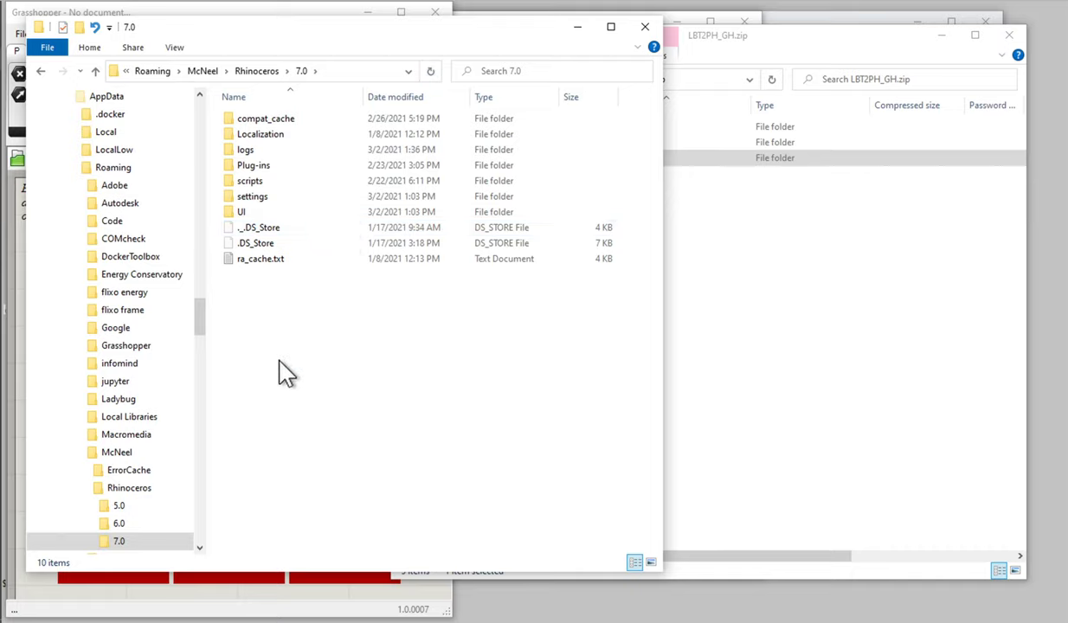
Narrow the 7.0 folder window, then open its scripts folder and the scripts folder in LBT2PH_GH.zip side by side.
{"action": "left_click_drag", "start_coordinate": [663, 333], "coordinate": [538, 322]}
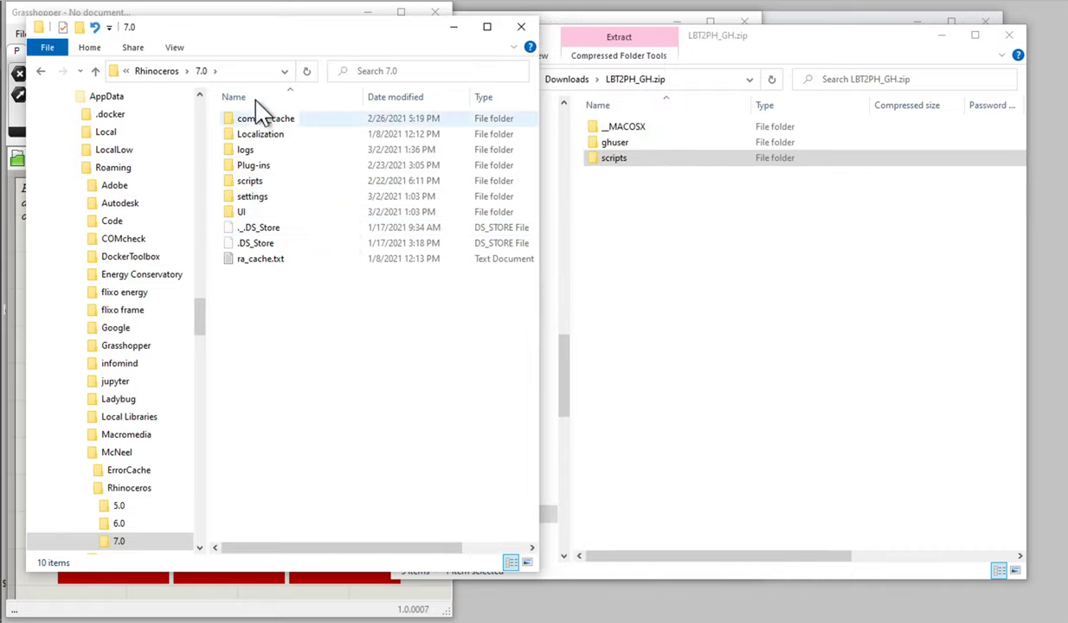
{"action": "left_click", "coordinate": [259, 192]}
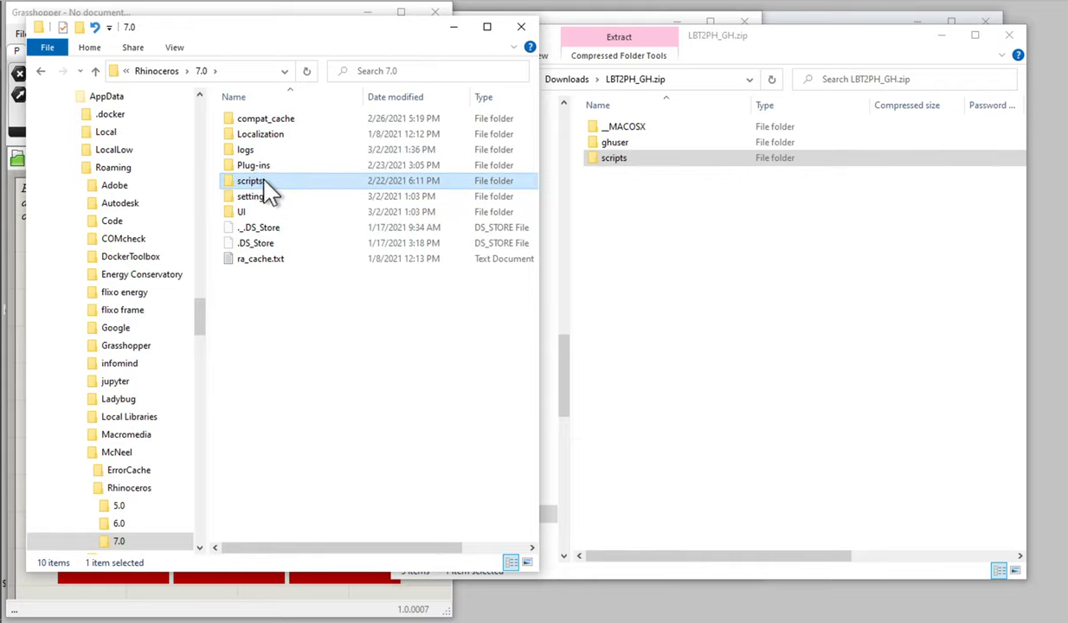
{"action": "double_click", "coordinate": [258, 183]}
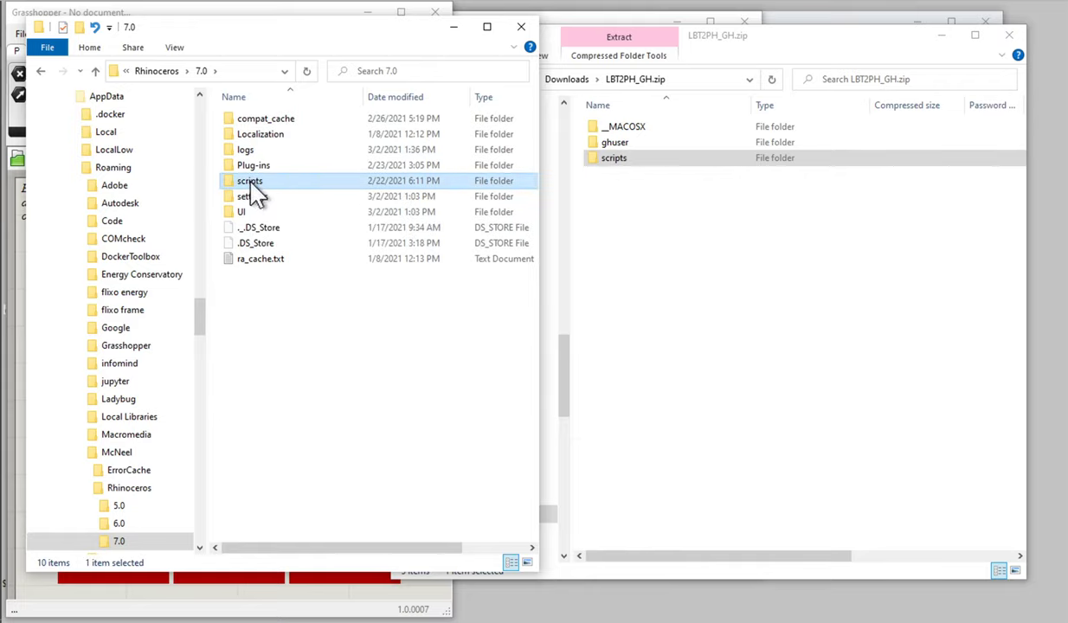
{"action": "left_click", "coordinate": [631, 163]}
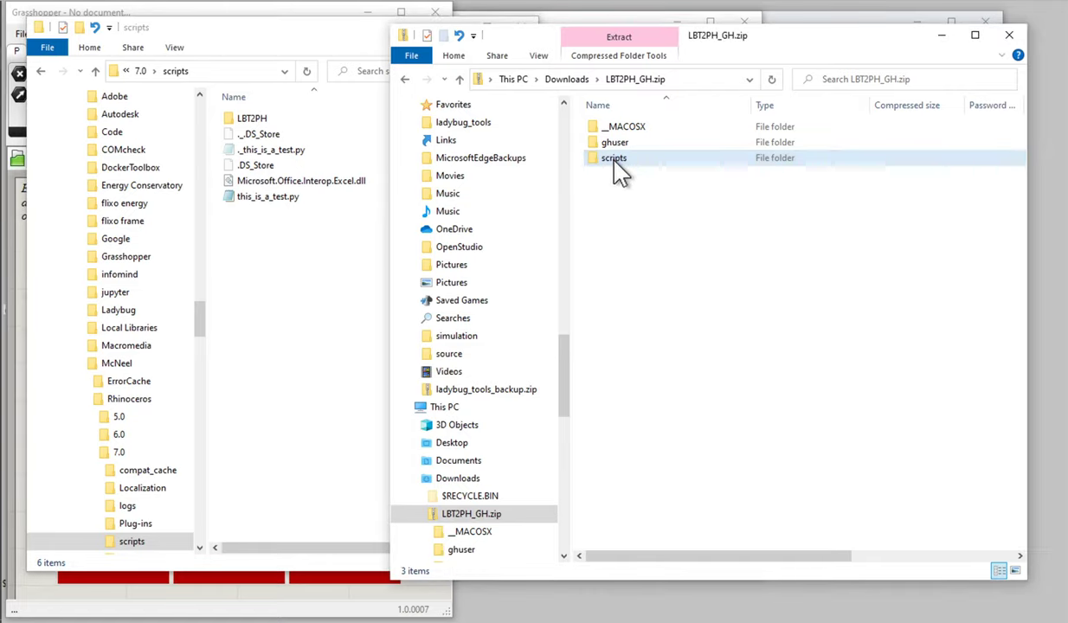
{"action": "double_click", "coordinate": [616, 162]}
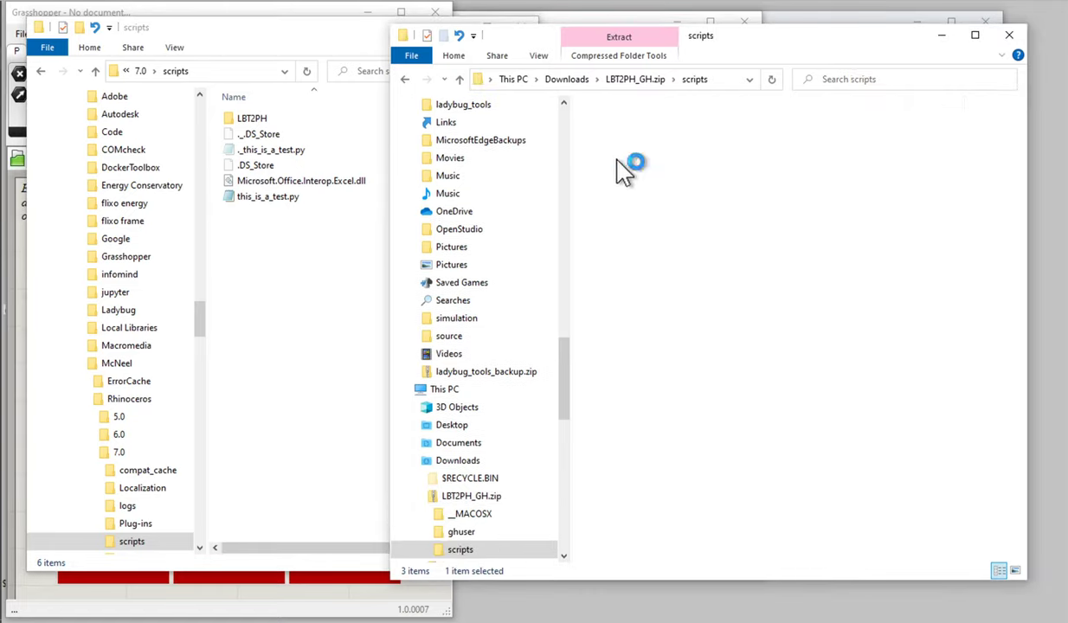
Select the LBT2PH folder in the zip's scripts folder and examine the Python files in the LBT2PH folder of Rhino's 7.0 scripts folder.
{"action": "left_click", "coordinate": [622, 129]}
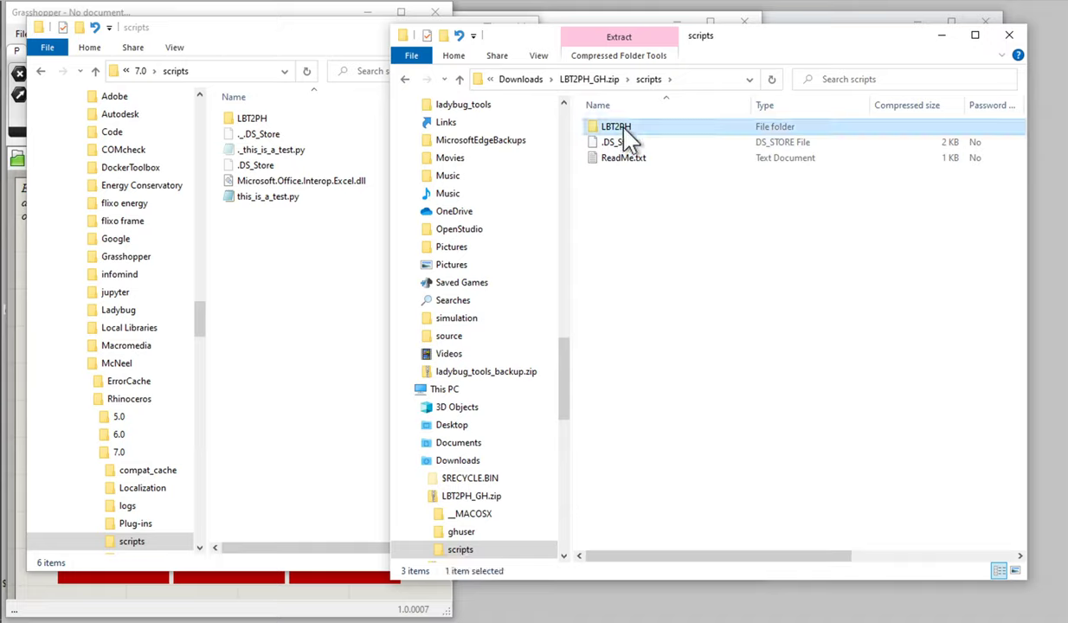
{"action": "left_click", "coordinate": [271, 285]}
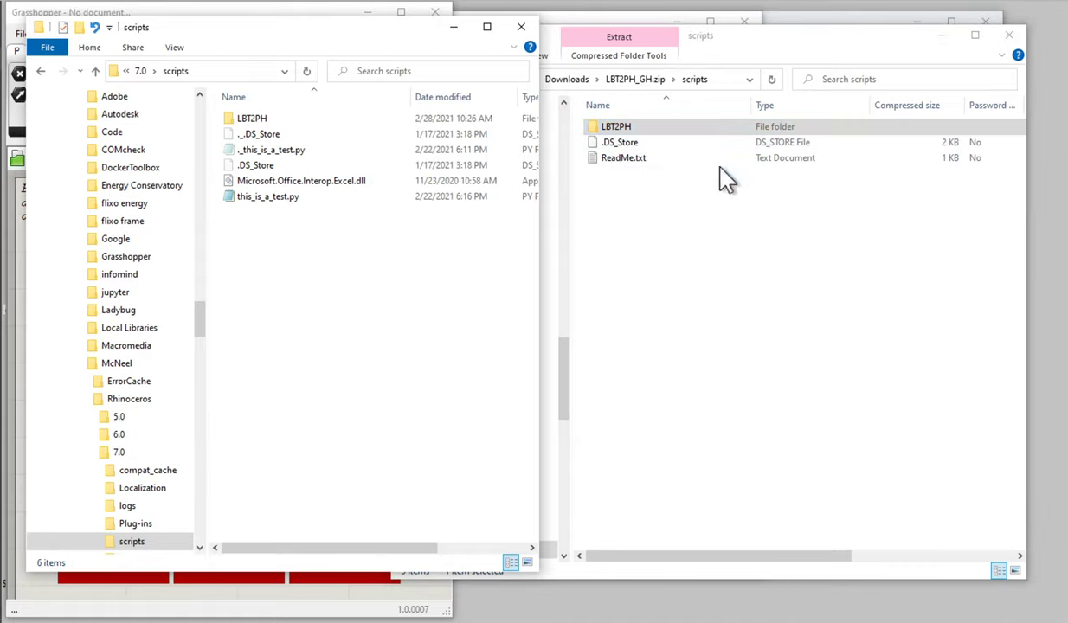
{"action": "left_click_drag", "start_coordinate": [619, 130], "coordinate": [687, 194]}
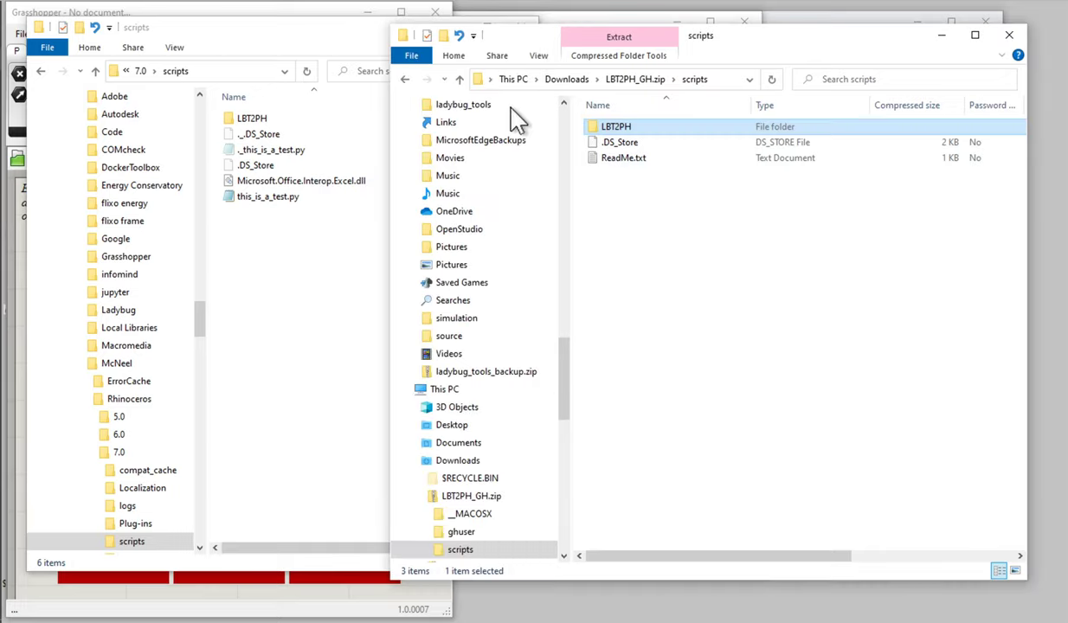
{"action": "left_click", "coordinate": [353, 258]}
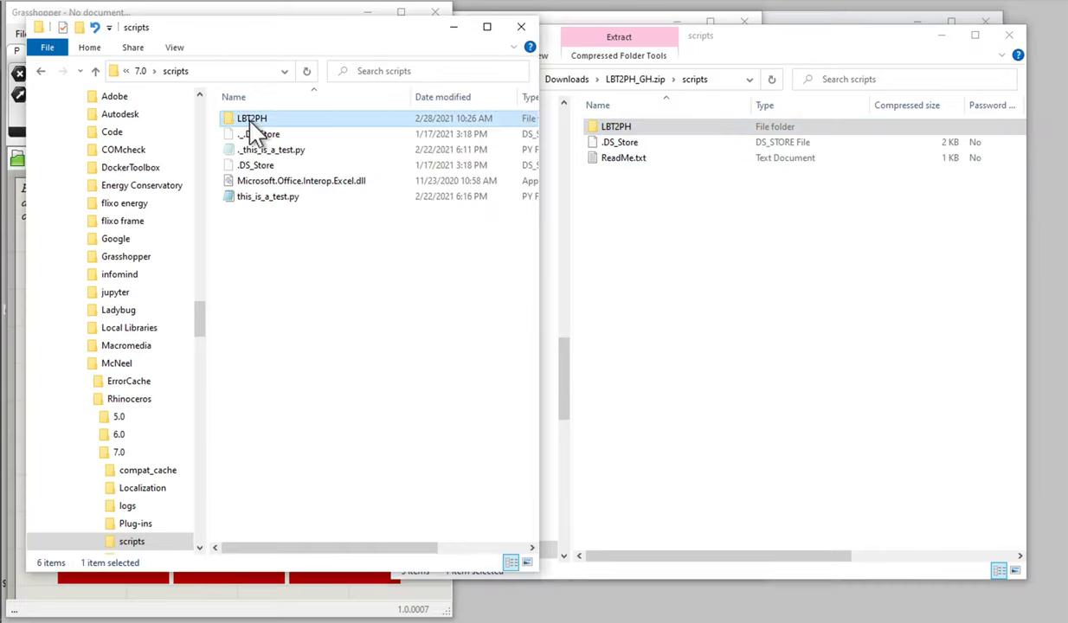
{"action": "double_click", "coordinate": [250, 120]}
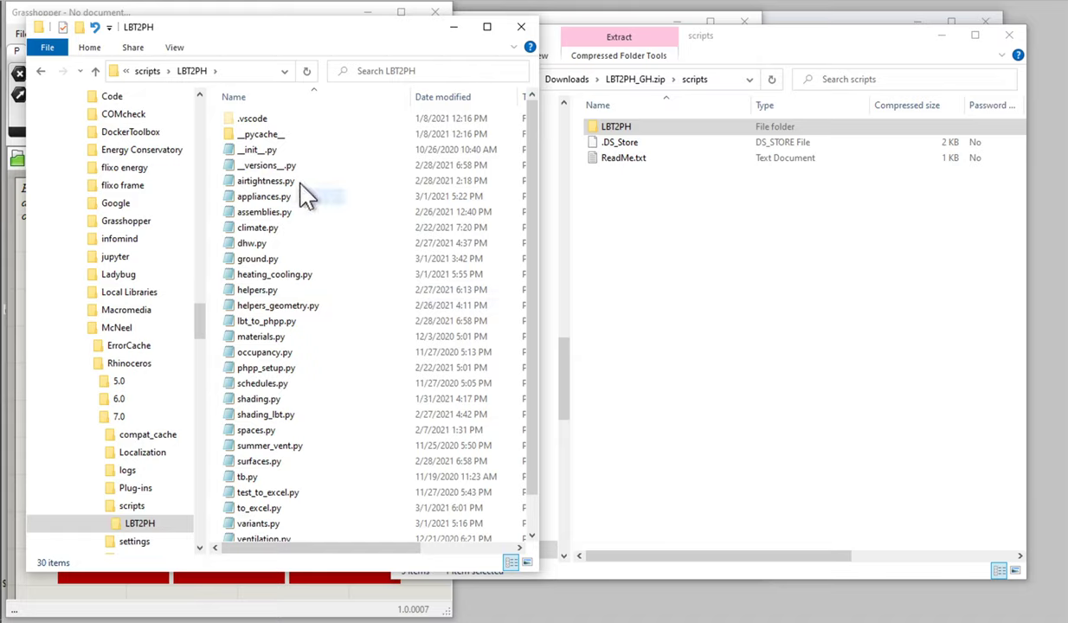
{"action": "scroll", "coordinate": [290, 422], "scroll_direction": "down", "scroll_amount": 1}
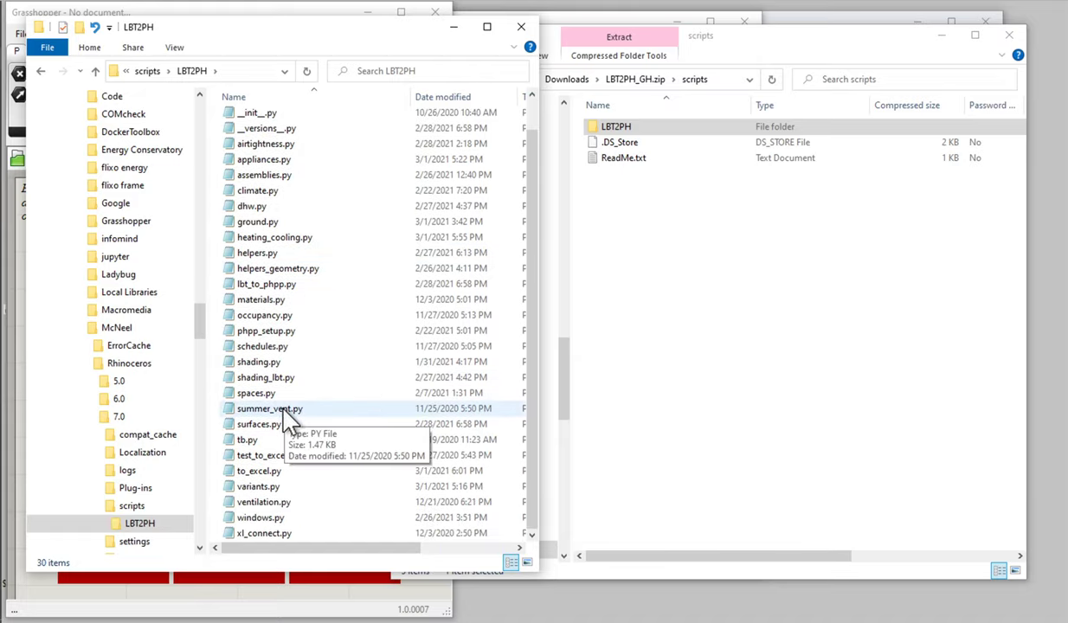
{"action": "scroll", "coordinate": [289, 416], "scroll_direction": "up", "scroll_amount": 1}
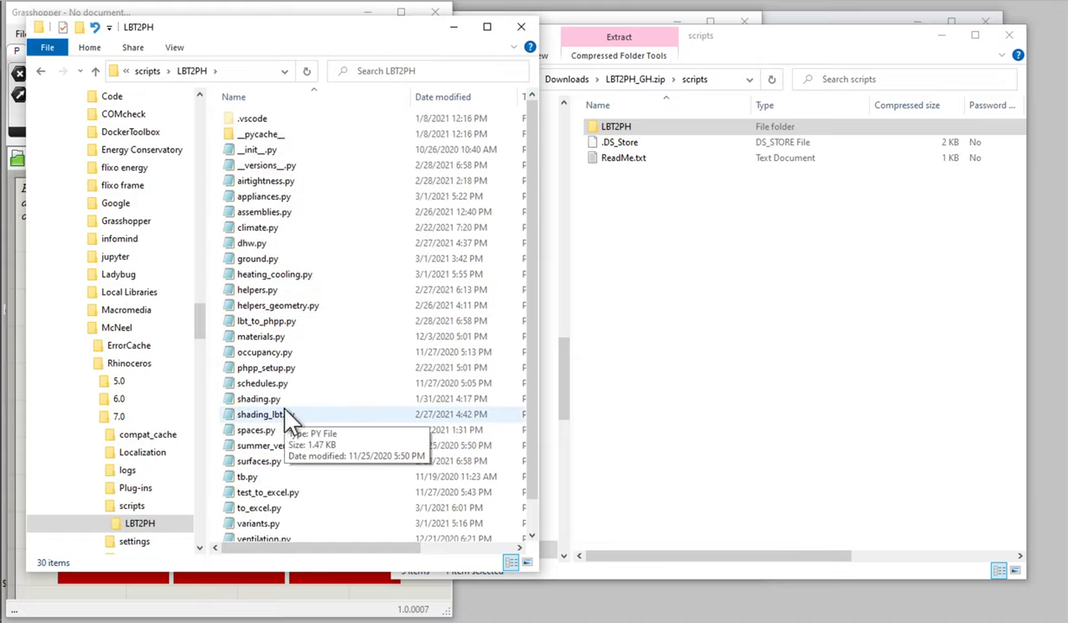
Close both scripts folder windows and widen the Grasshopper window to show the PH-Tools components.
{"action": "left_click", "coordinate": [522, 27]}
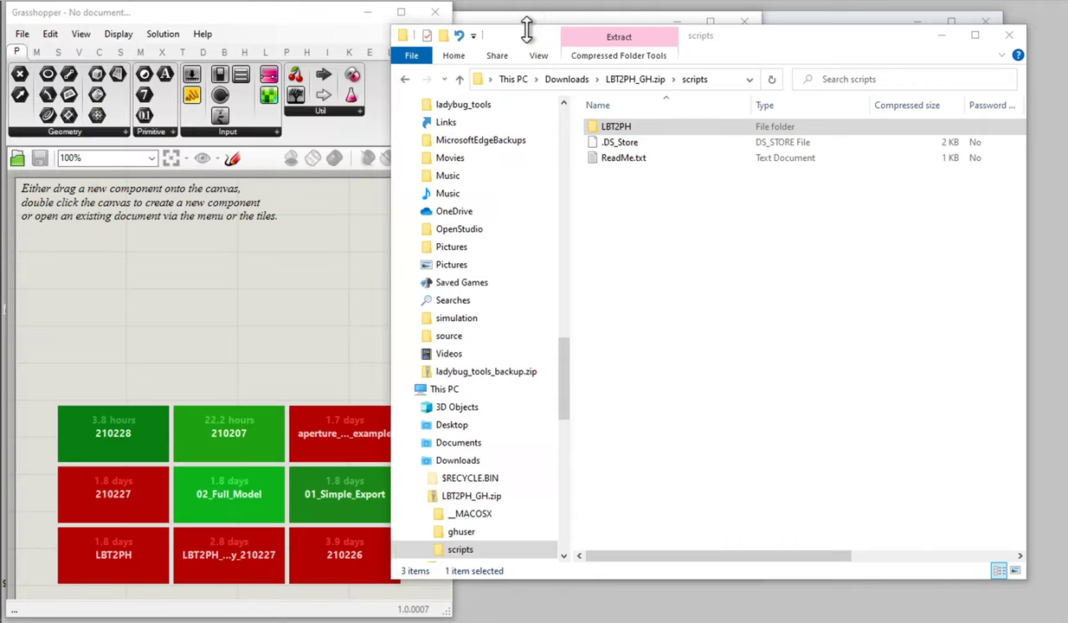
{"action": "left_click", "coordinate": [1009, 36]}
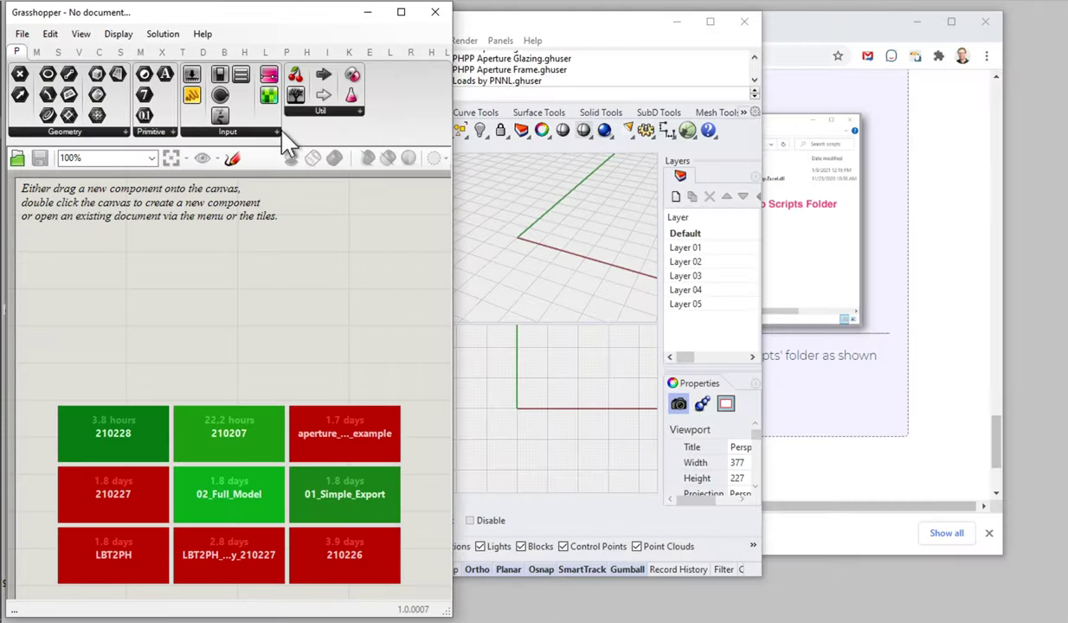
{"action": "left_click_drag", "start_coordinate": [452, 121], "coordinate": [893, 124]}
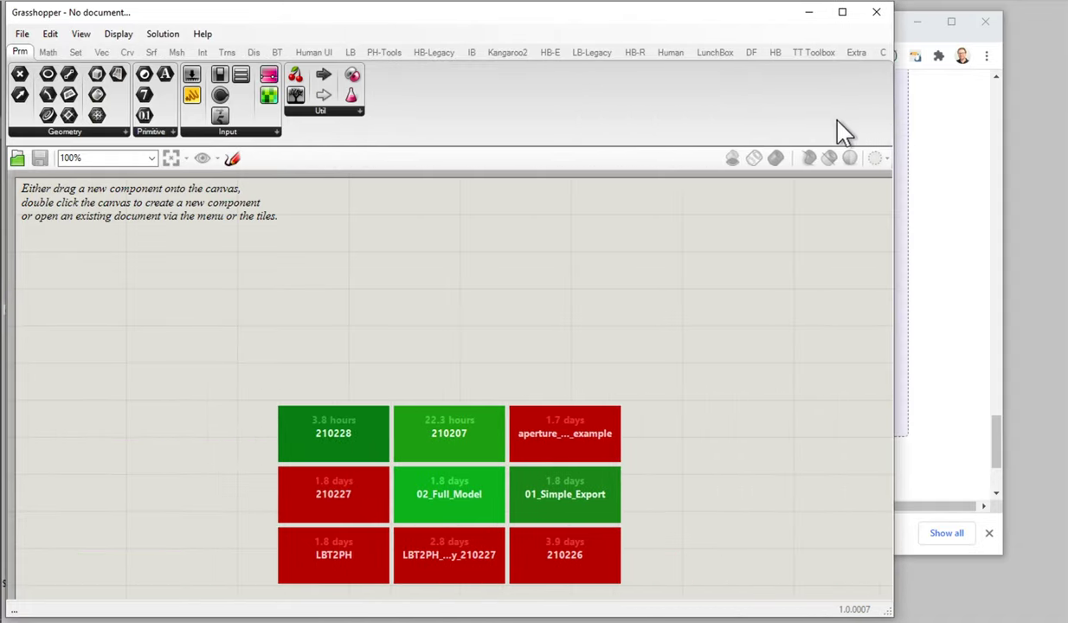
{"action": "left_click", "coordinate": [383, 54]}
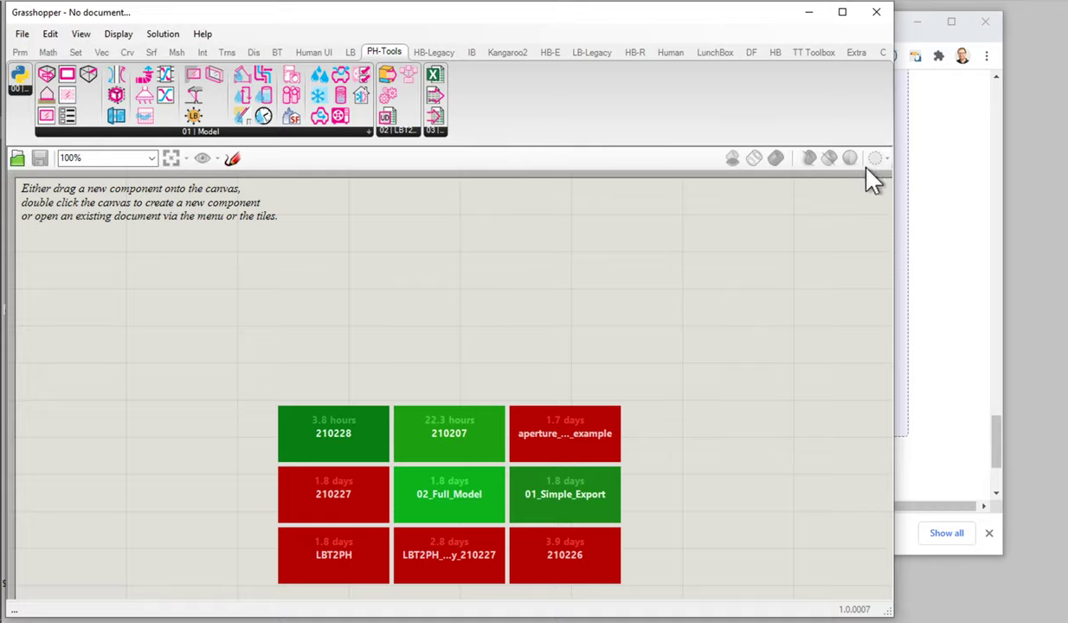
Switch to the LBT2PH page in Chrome and expand the Copy Interop.Excel.dll instructions.
{"action": "left_click", "coordinate": [907, 186]}
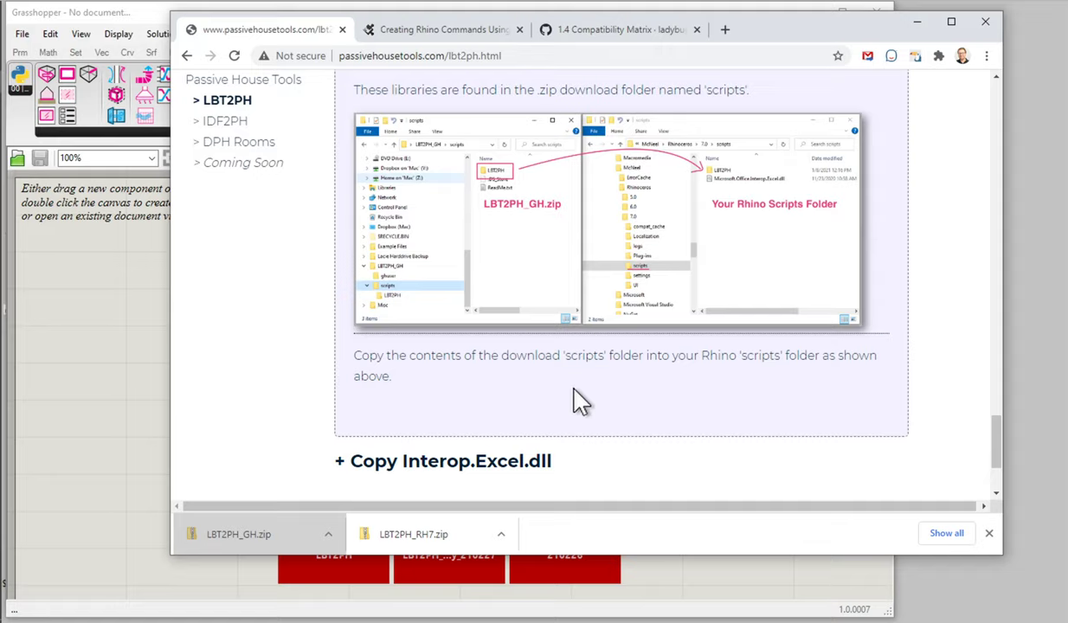
{"action": "scroll", "coordinate": [575, 400], "scroll_direction": "up", "scroll_amount": 1}
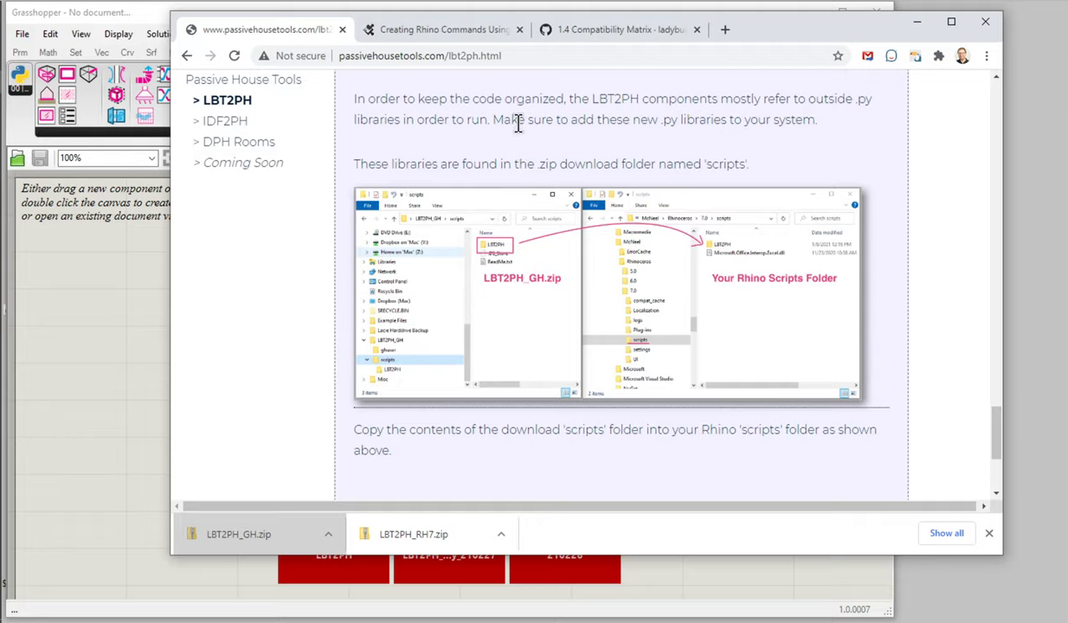
{"action": "scroll", "coordinate": [519, 134], "scroll_direction": "down", "scroll_amount": 3}
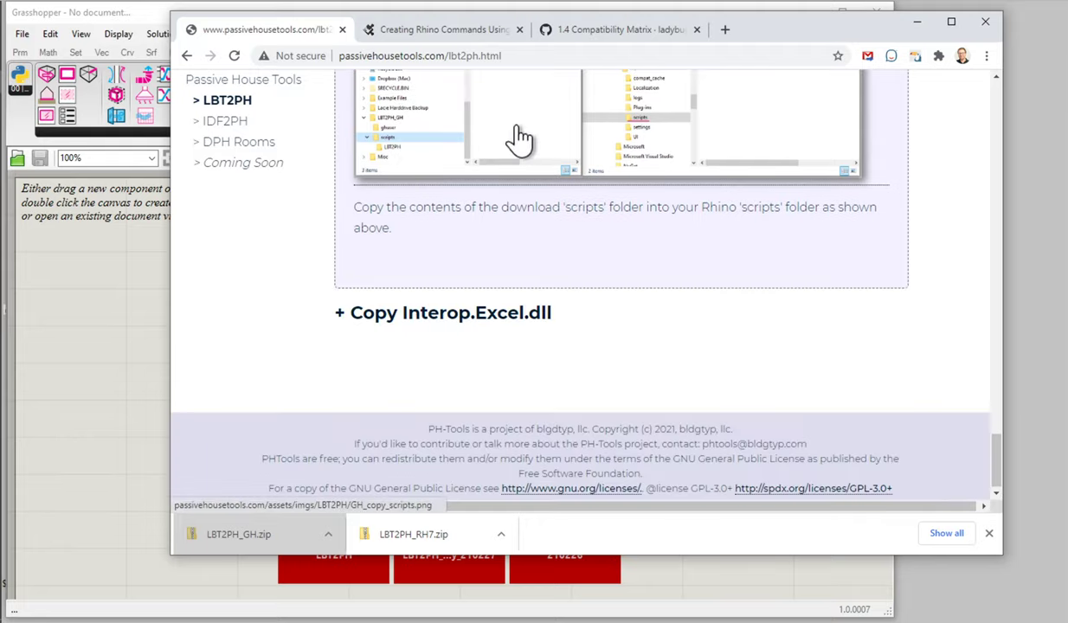
{"action": "left_click", "coordinate": [474, 311]}
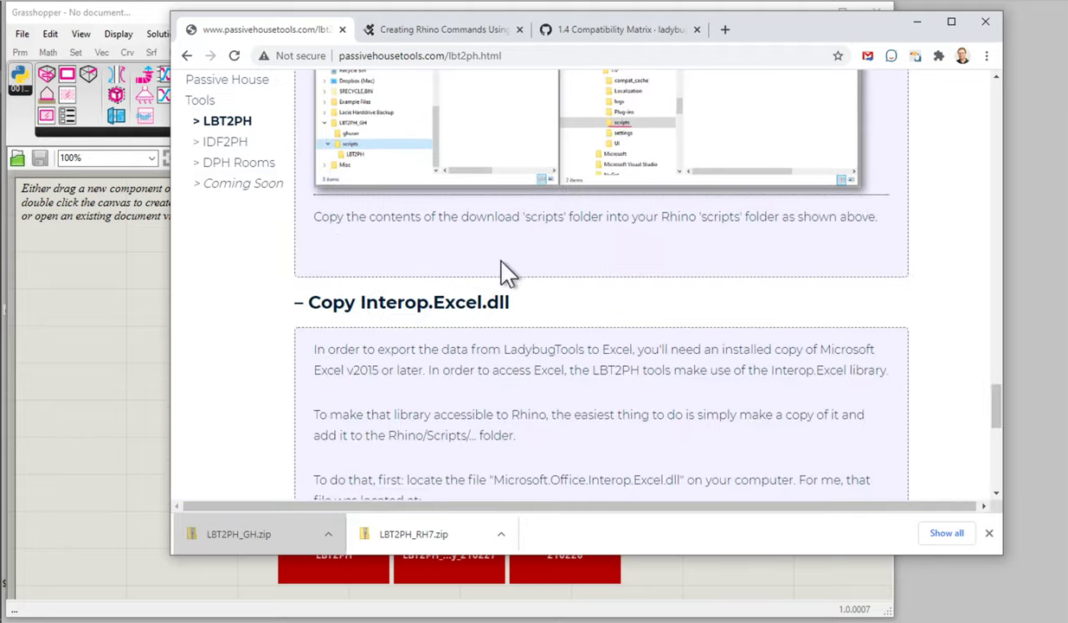
Read where to locate Microsoft.Office.Interop.Excel.dll, highlighting the file name and the versioned subfolder of its Windows assembly path.
{"action": "scroll", "coordinate": [500, 269], "scroll_direction": "down", "scroll_amount": 1}
{"action": "scroll", "coordinate": [500, 269], "scroll_direction": "down", "scroll_amount": 1}
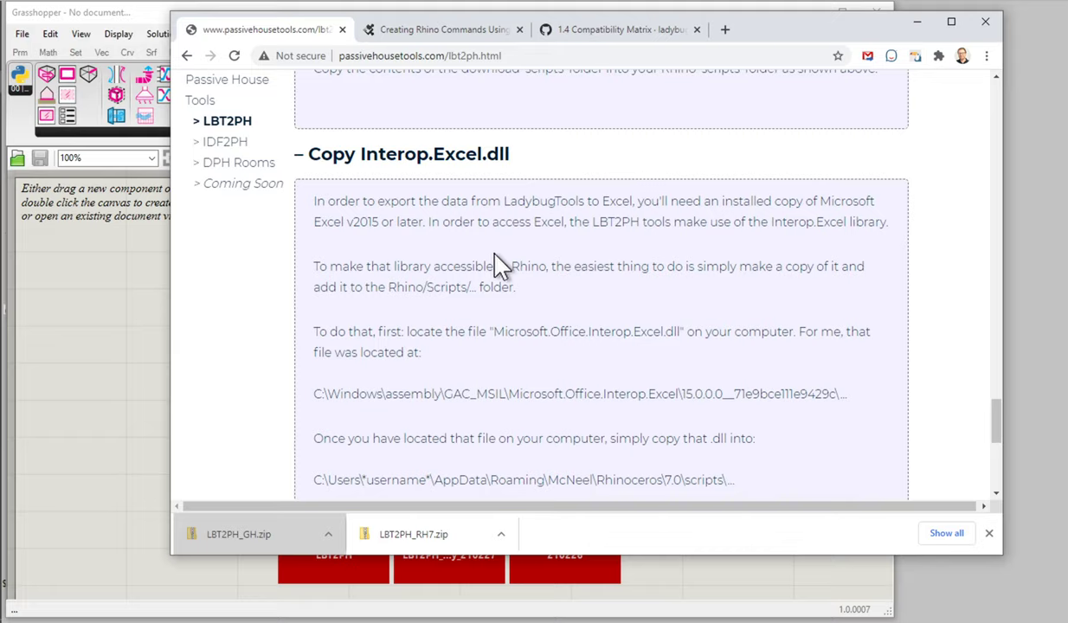
{"action": "scroll", "coordinate": [500, 266], "scroll_direction": "down", "scroll_amount": 1}
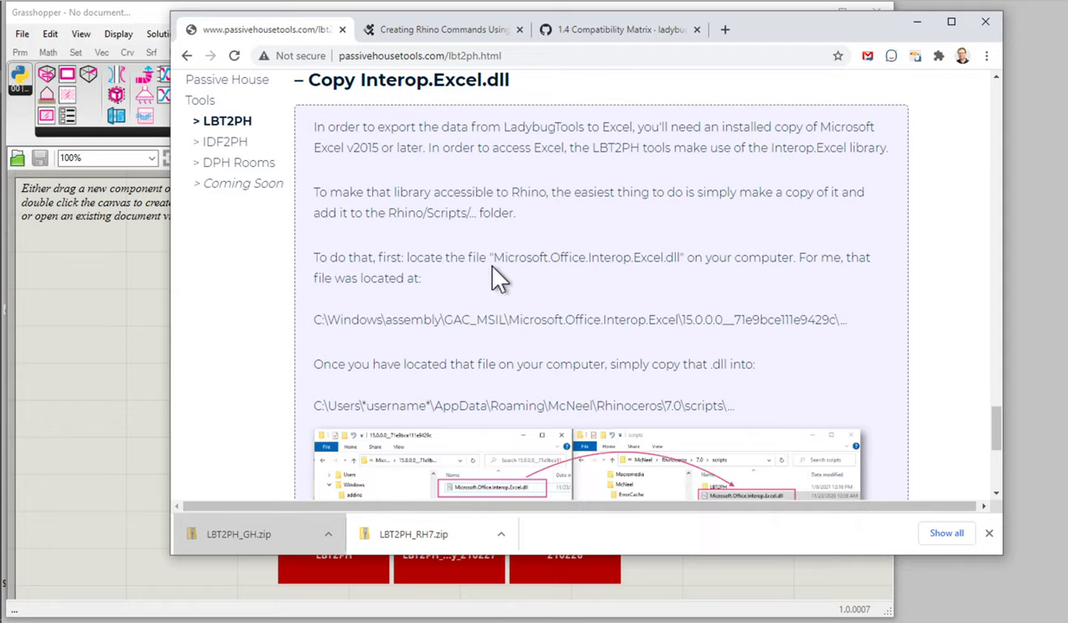
{"action": "left_click_drag", "start_coordinate": [494, 257], "coordinate": [674, 264]}
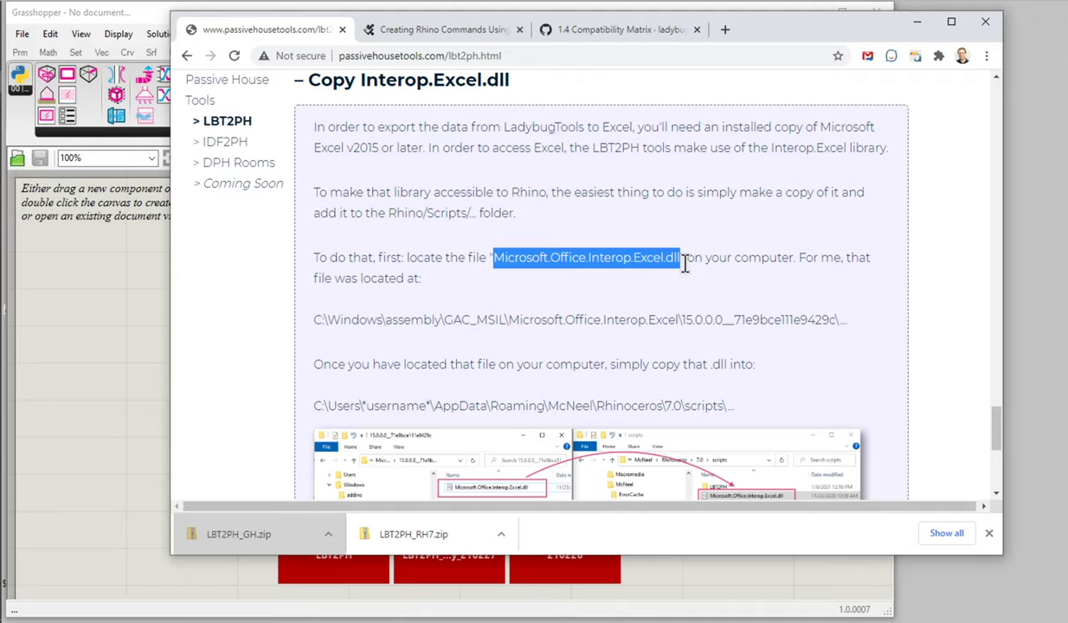
{"action": "scroll", "coordinate": [690, 277], "scroll_direction": "down", "scroll_amount": 1}
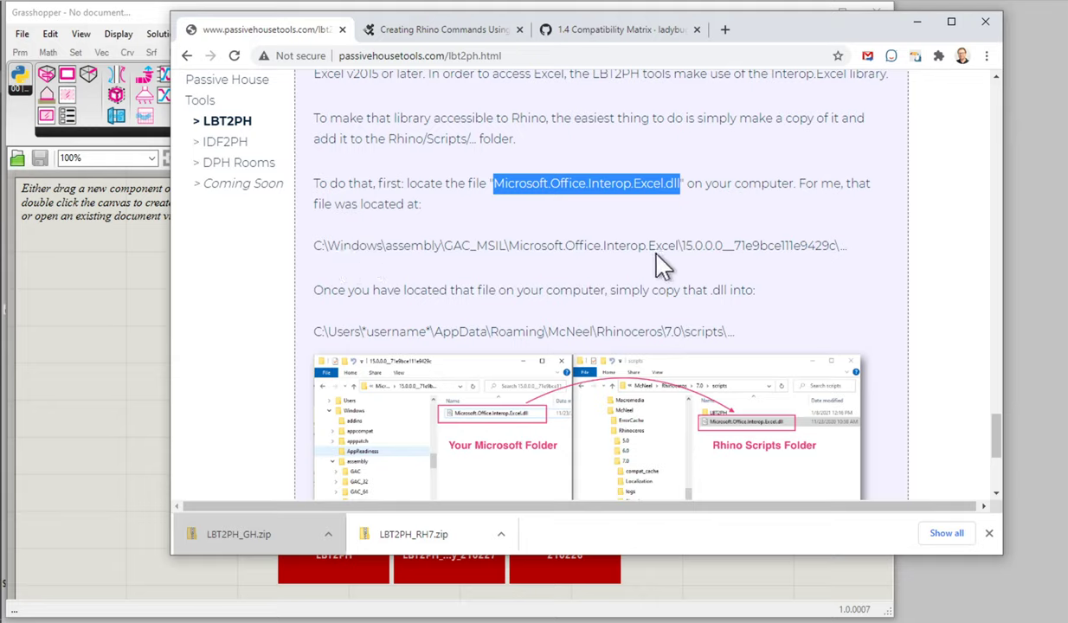
{"action": "left_click_drag", "start_coordinate": [684, 247], "coordinate": [800, 251]}
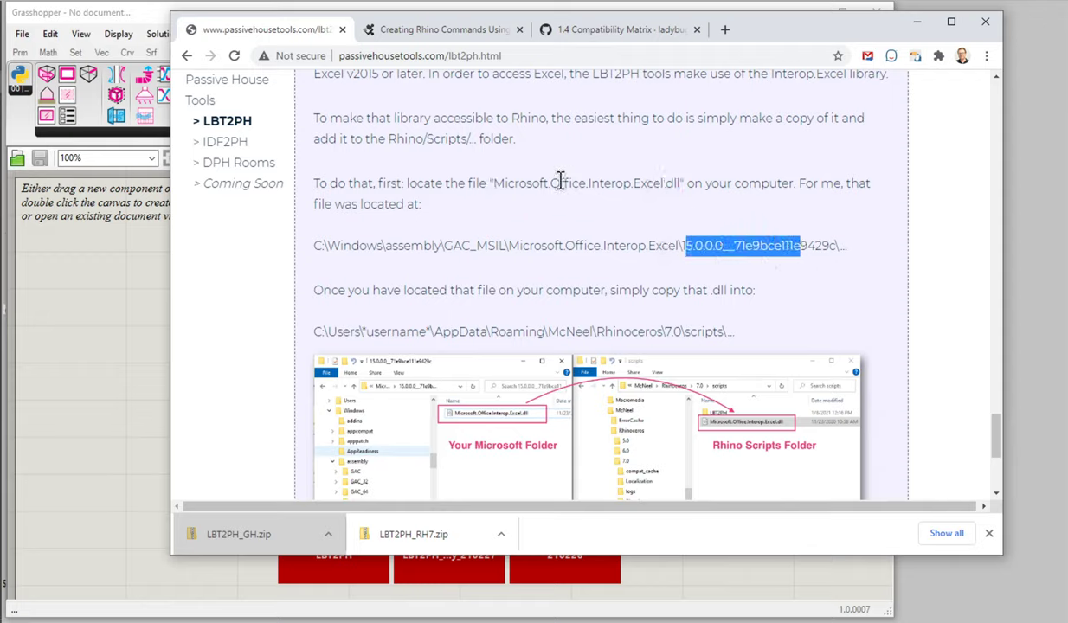
{"action": "left_click_drag", "start_coordinate": [498, 186], "coordinate": [682, 186]}
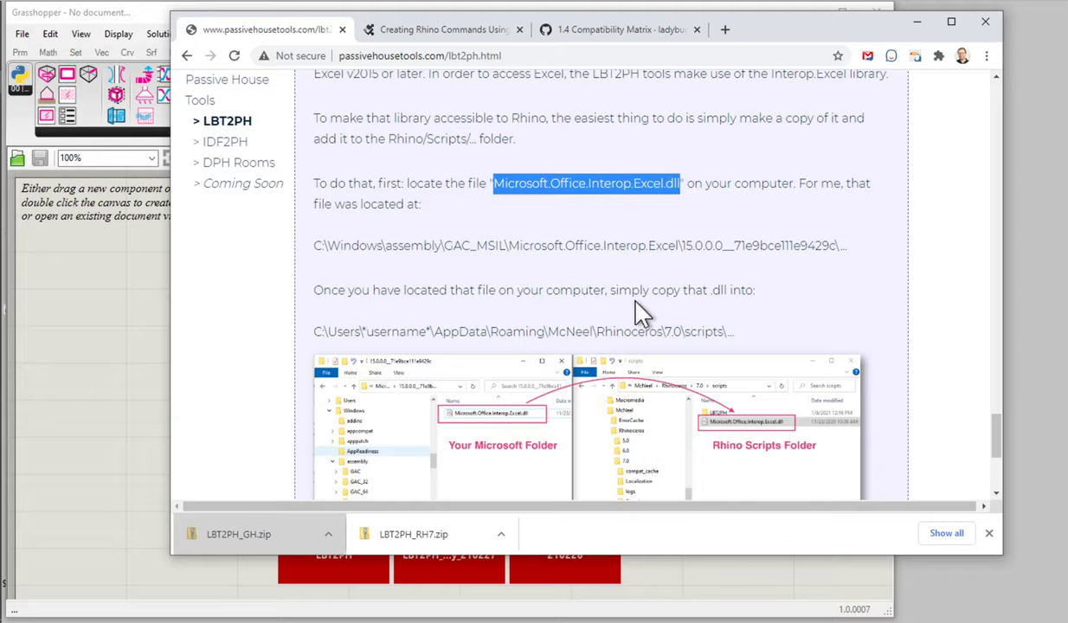
Read the destination path for the .dll in Rhino's 7.0 scripts folder and examine the illustration of the copy.
{"action": "scroll", "coordinate": [629, 290], "scroll_direction": "down", "scroll_amount": 1}
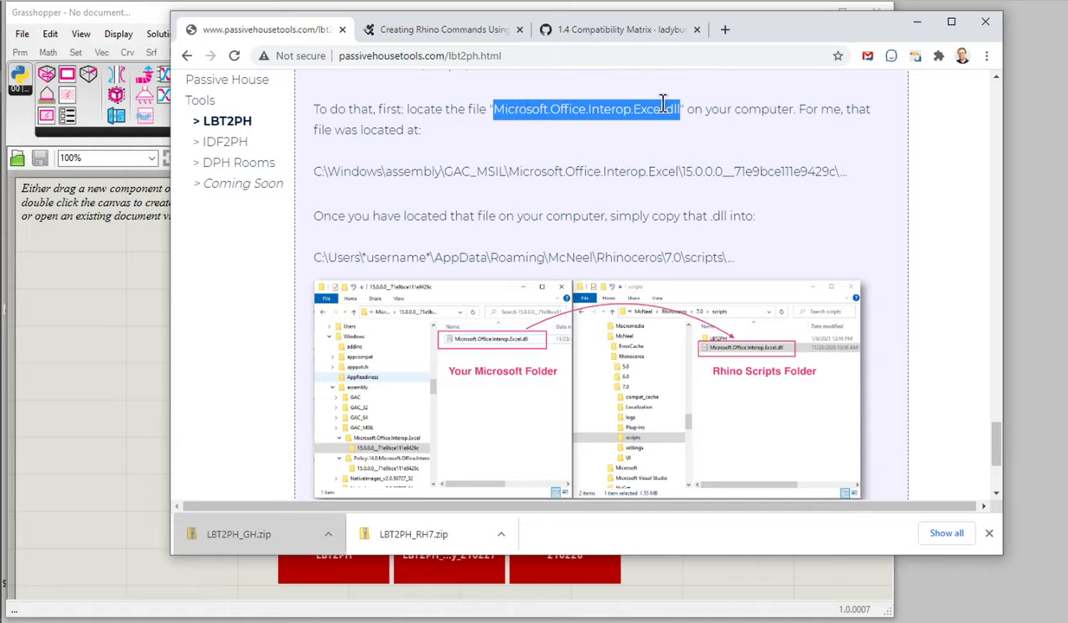
{"action": "left_click_drag", "start_coordinate": [678, 109], "coordinate": [682, 110]}
{"action": "left_click_drag", "start_coordinate": [457, 257], "coordinate": [681, 259]}
{"action": "left_click", "coordinate": [798, 255]}
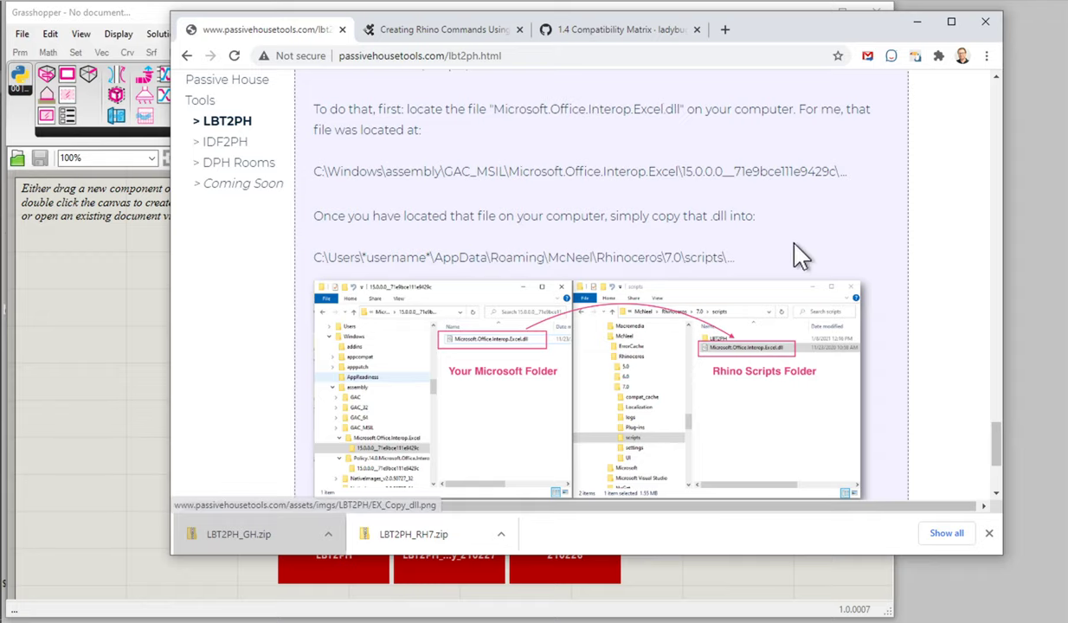
{"action": "scroll", "coordinate": [798, 255], "scroll_direction": "down", "scroll_amount": 3}
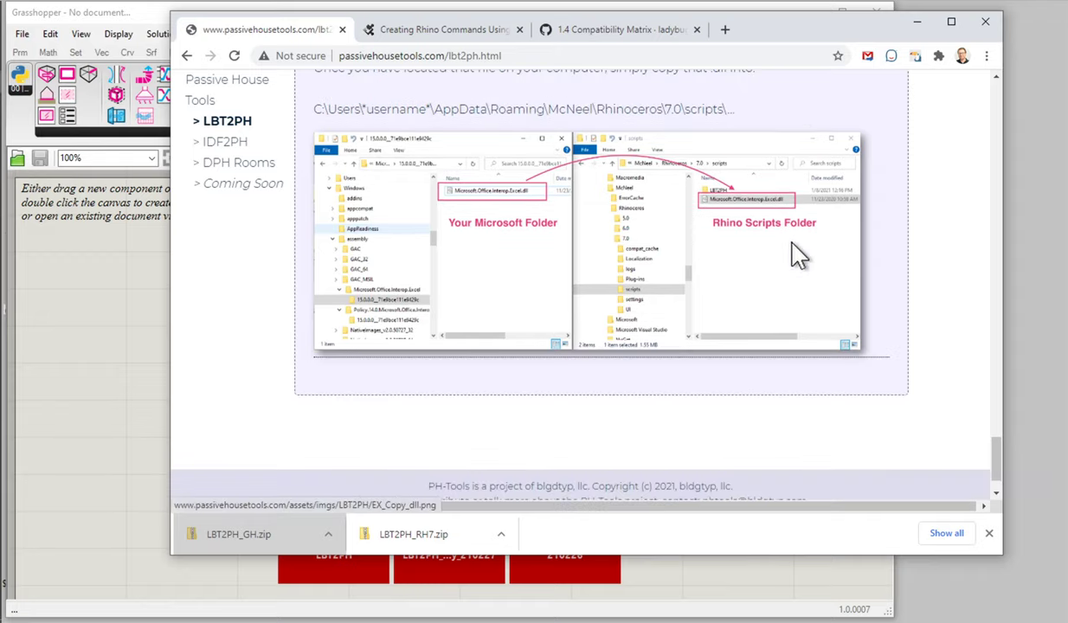
Go to the Passive House Tools home page and follow its github repository link.
{"action": "scroll", "coordinate": [733, 251], "scroll_direction": "up", "scroll_amount": 6}
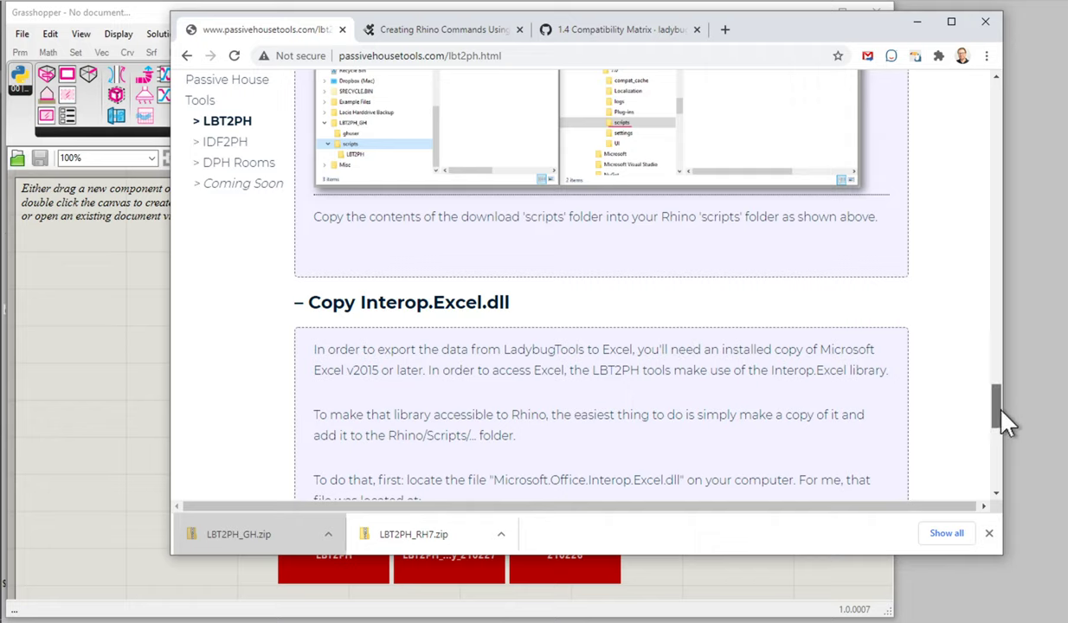
{"action": "left_click_drag", "start_coordinate": [1007, 422], "coordinate": [1012, 52]}
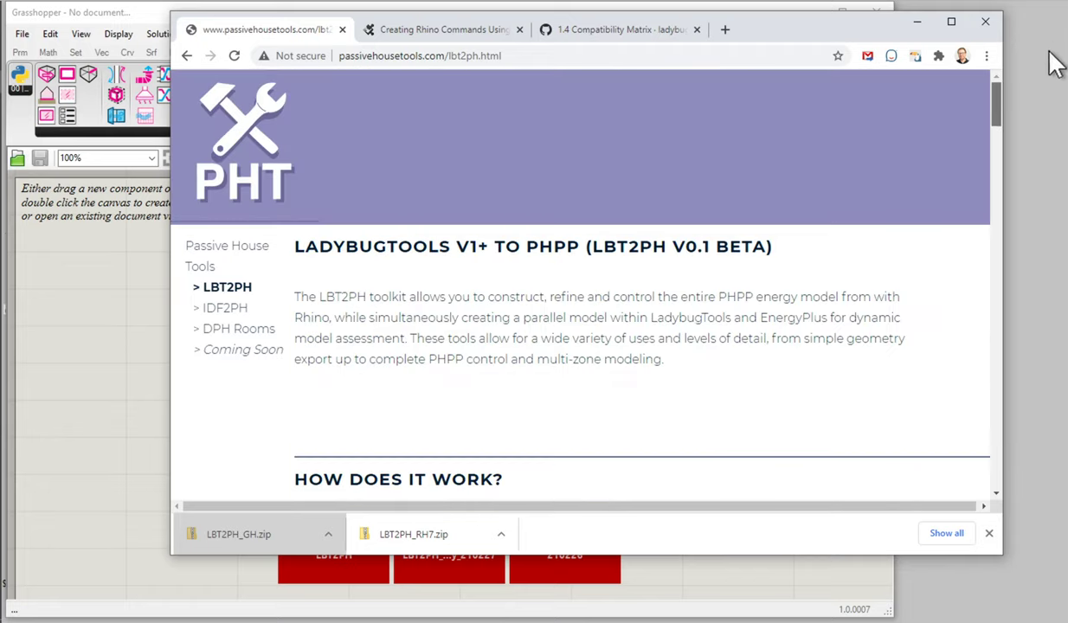
{"action": "left_click", "coordinate": [213, 256]}
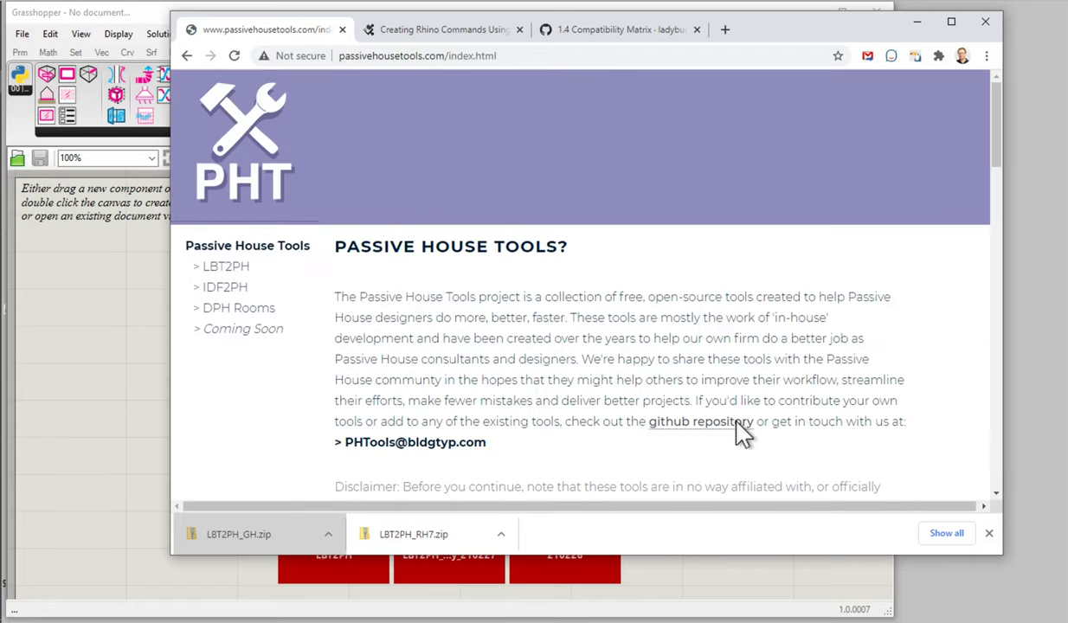
{"action": "left_click", "coordinate": [737, 423]}
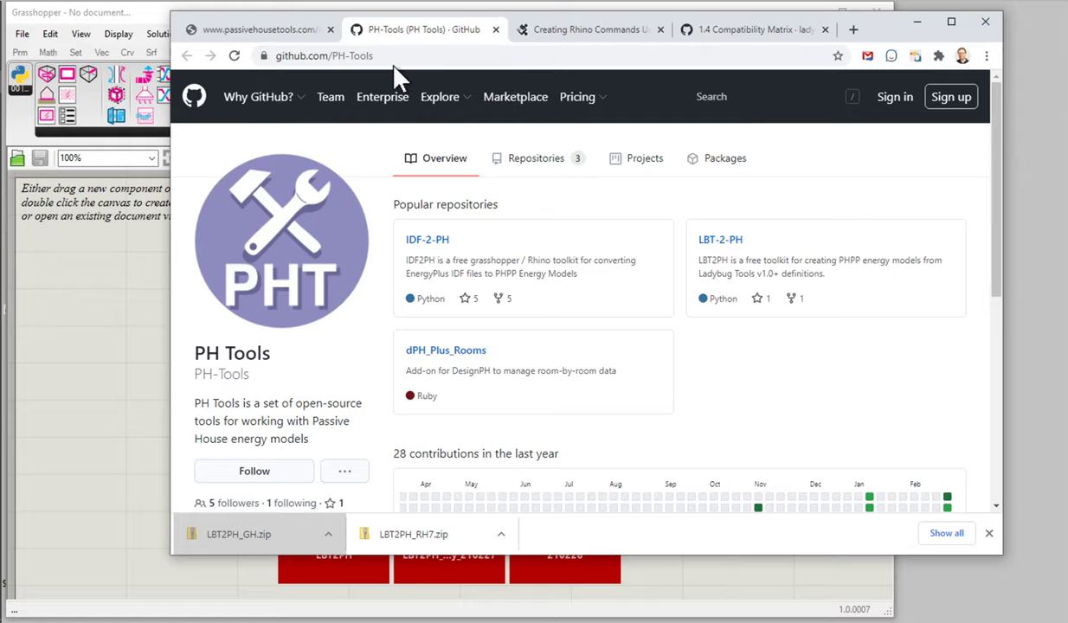
Open the LBT-2-PH repository and look over its folders and files, comparing with the Passive House Tools page.
{"action": "left_click", "coordinate": [719, 242]}
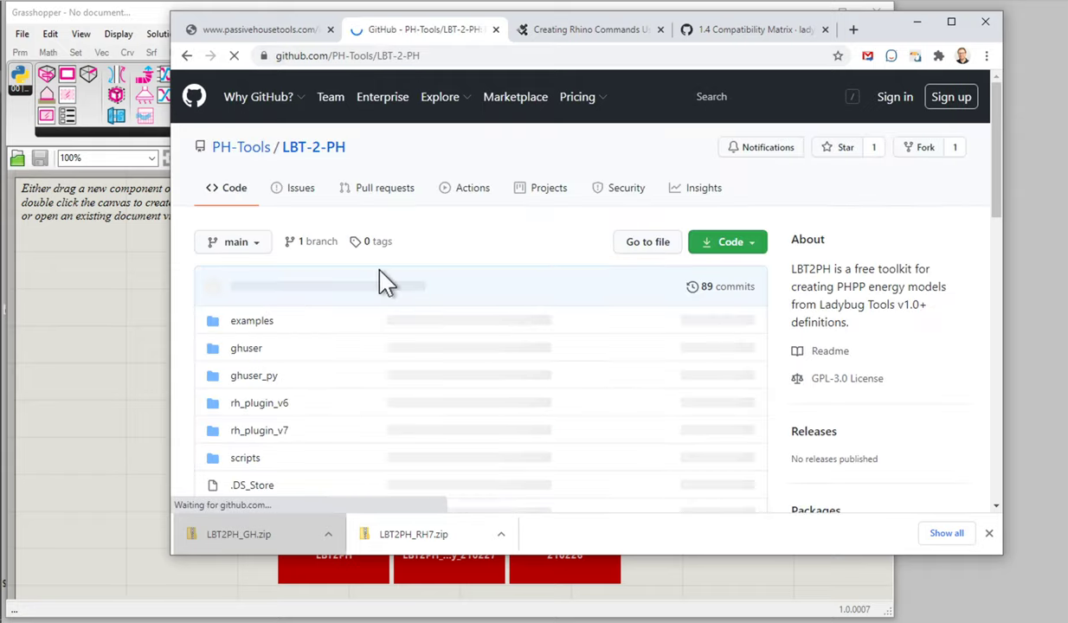
{"action": "scroll", "coordinate": [319, 346], "scroll_direction": "down", "scroll_amount": 2}
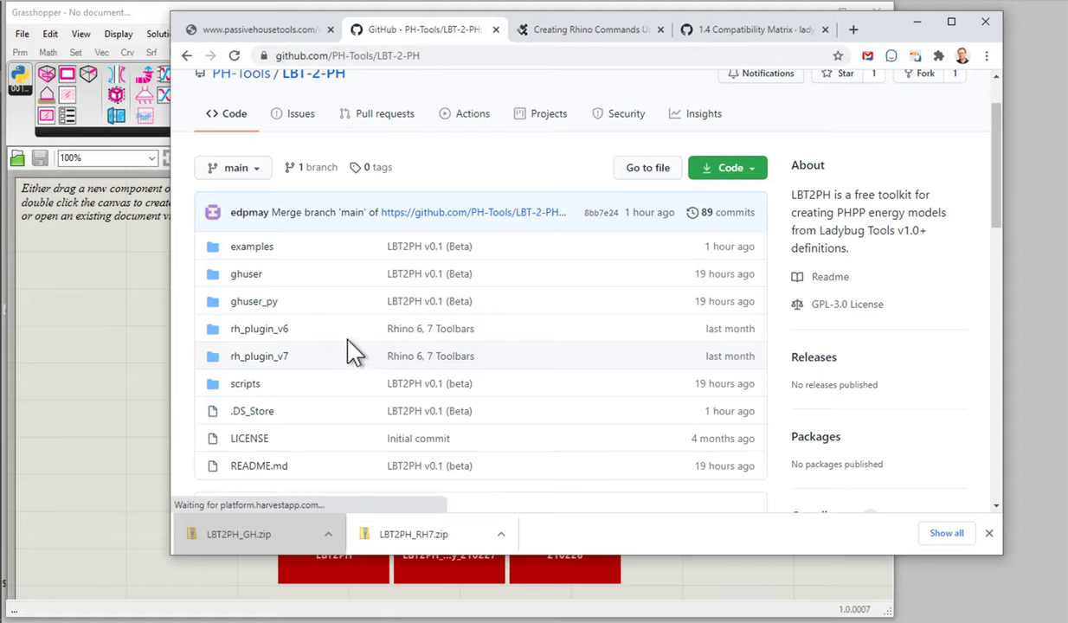
{"action": "scroll", "coordinate": [346, 350], "scroll_direction": "down", "scroll_amount": 1}
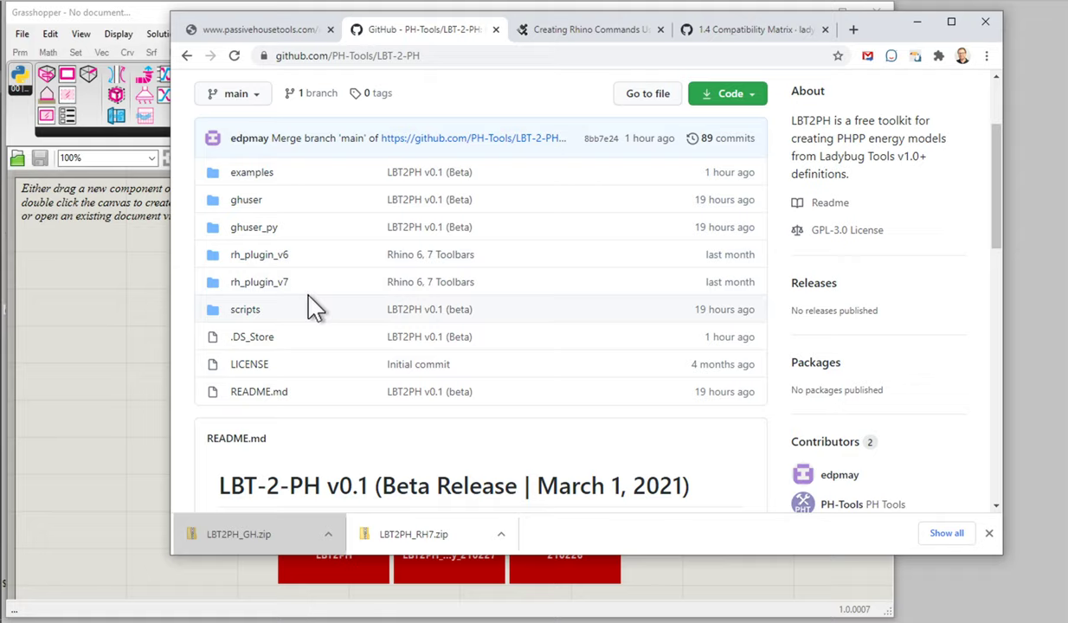
{"action": "left_click", "coordinate": [260, 28]}
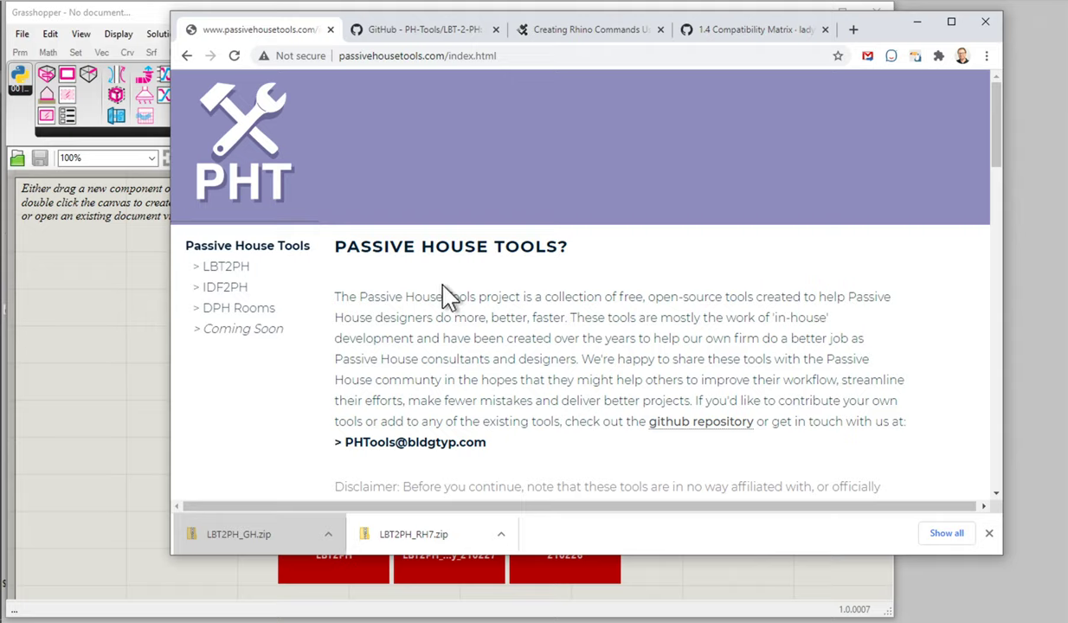
{"action": "left_click", "coordinate": [407, 31]}
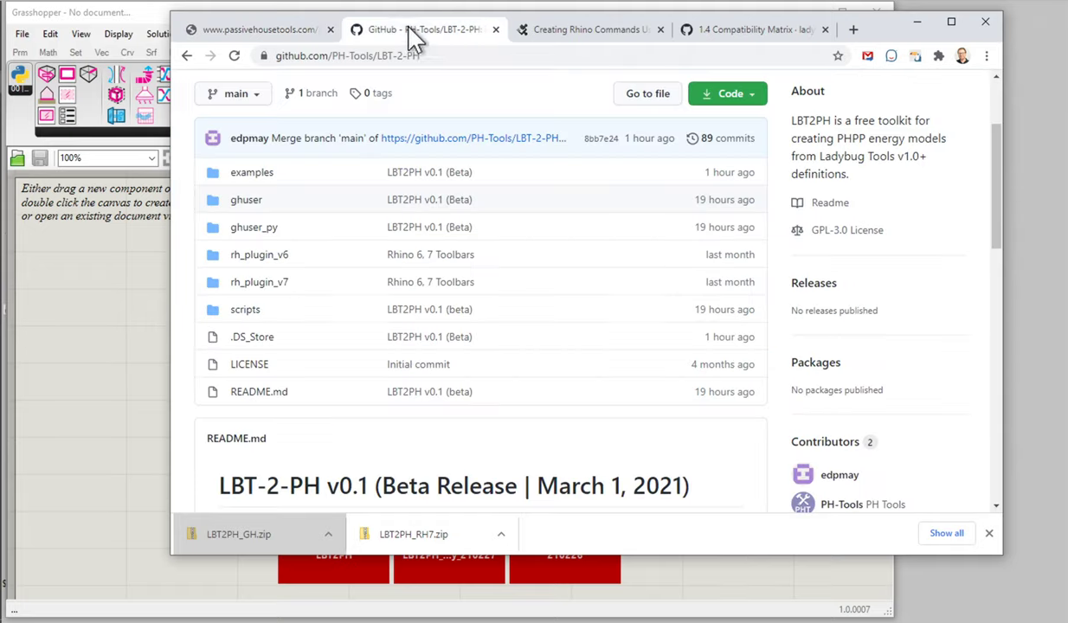
{"action": "left_click", "coordinate": [300, 153]}
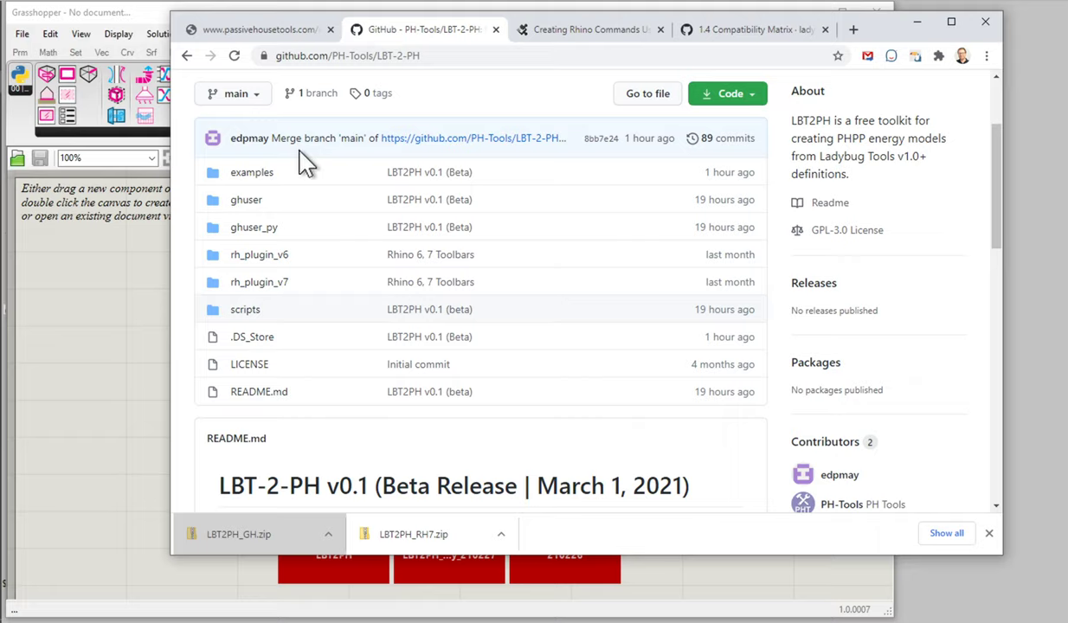
Open the passivehousetools.com link from the PH-Tools organization page and highlight the contact e-mail address on the home page.
{"action": "scroll", "coordinate": [346, 173], "scroll_direction": "up", "scroll_amount": 2}
{"action": "left_click", "coordinate": [232, 149]}
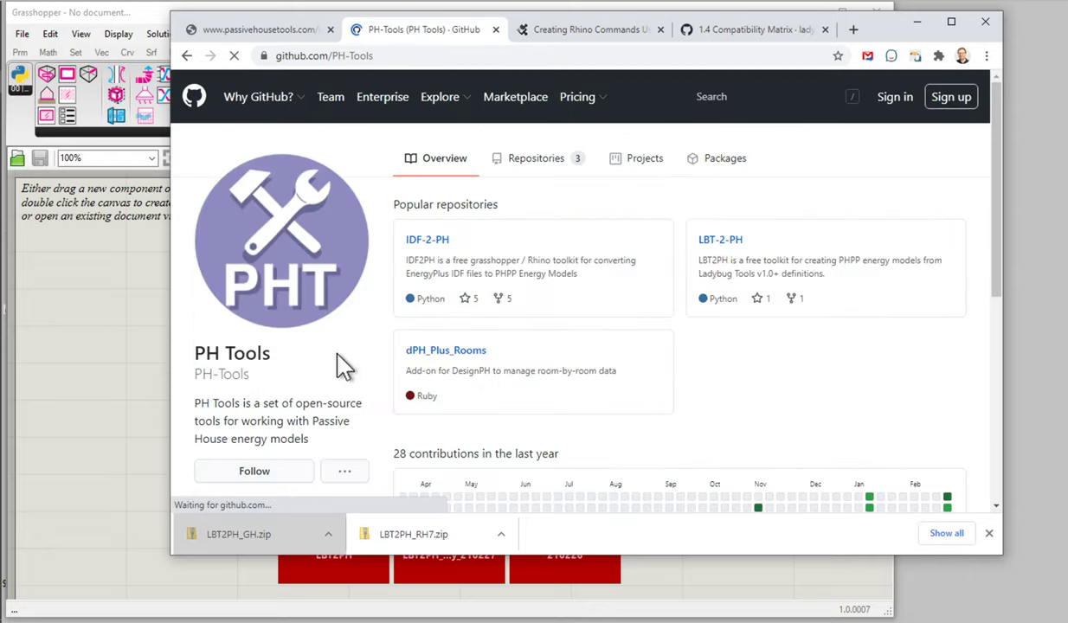
{"action": "scroll", "coordinate": [337, 368], "scroll_direction": "down", "scroll_amount": 2}
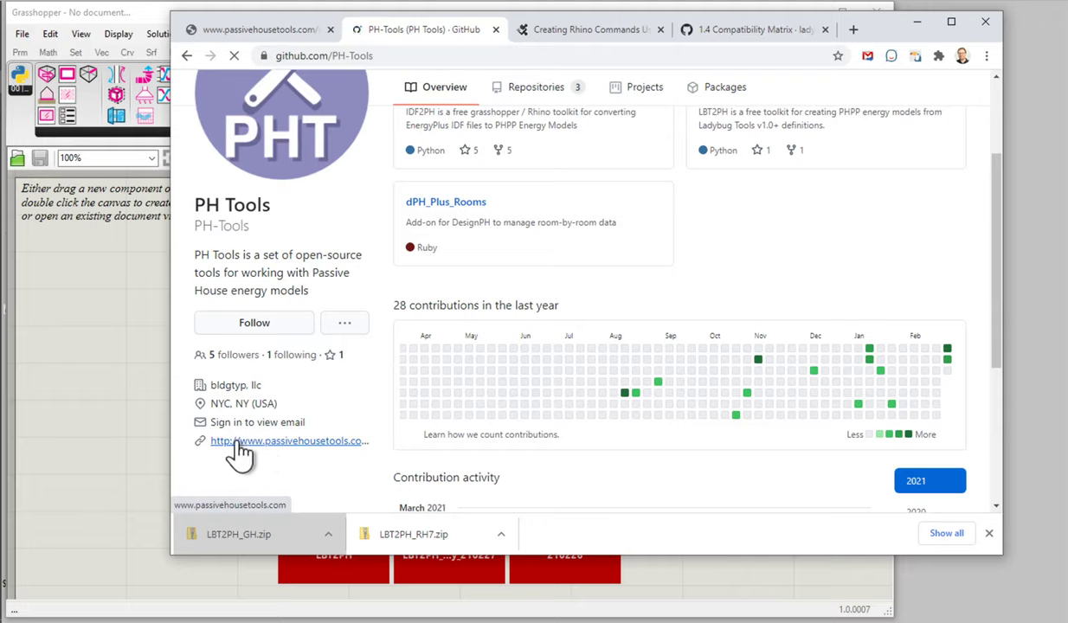
{"action": "scroll", "coordinate": [291, 425], "scroll_direction": "down", "scroll_amount": 2}
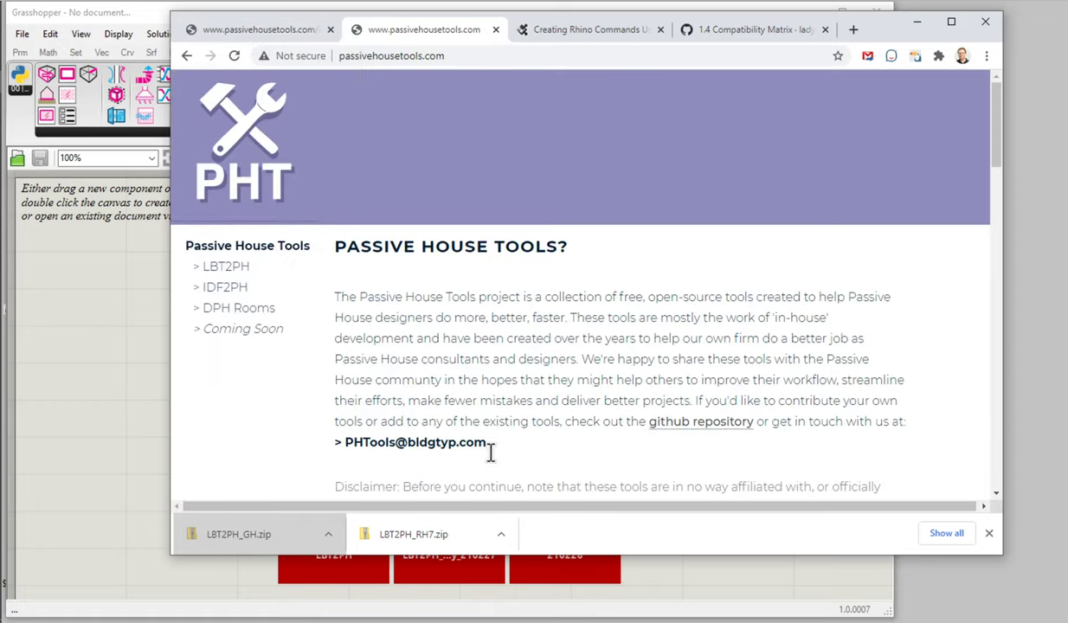
{"action": "left_click_drag", "start_coordinate": [489, 444], "coordinate": [341, 449]}
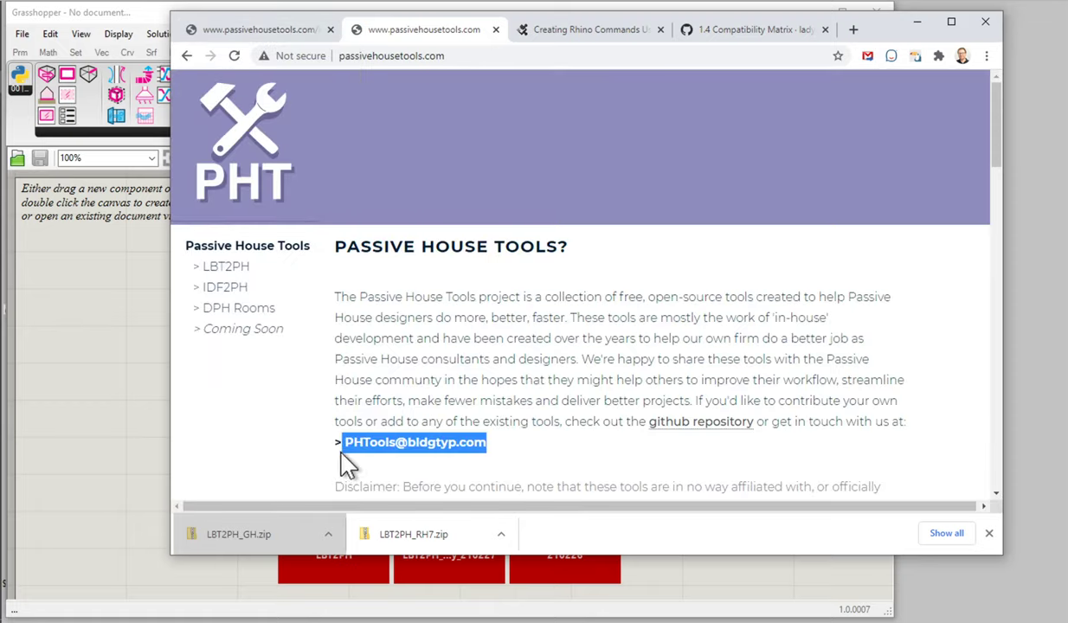
{"action": "left_click", "coordinate": [702, 306]}
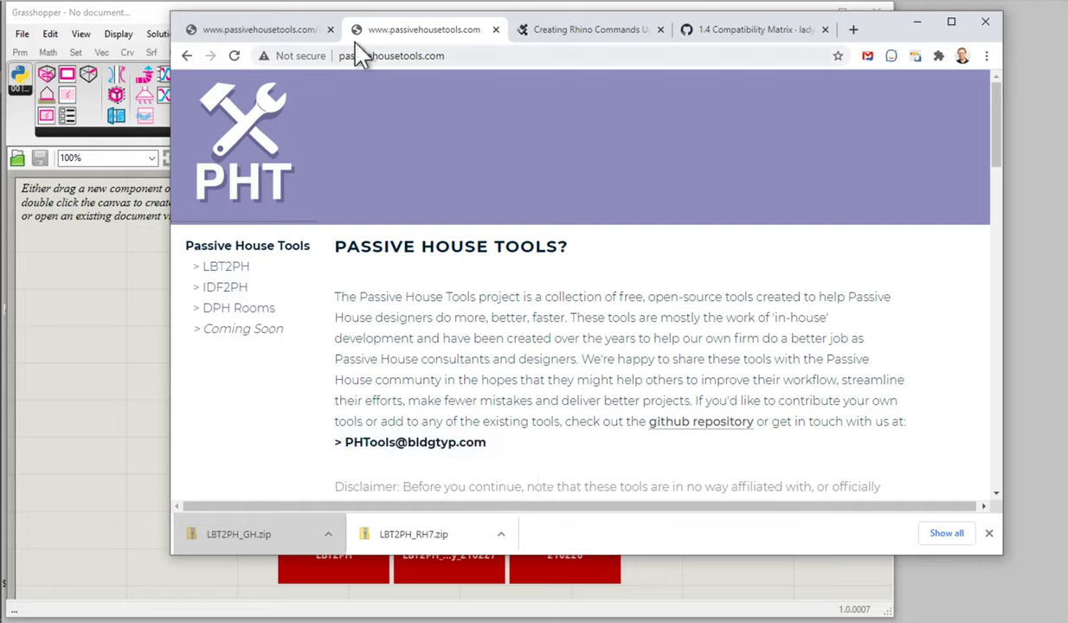